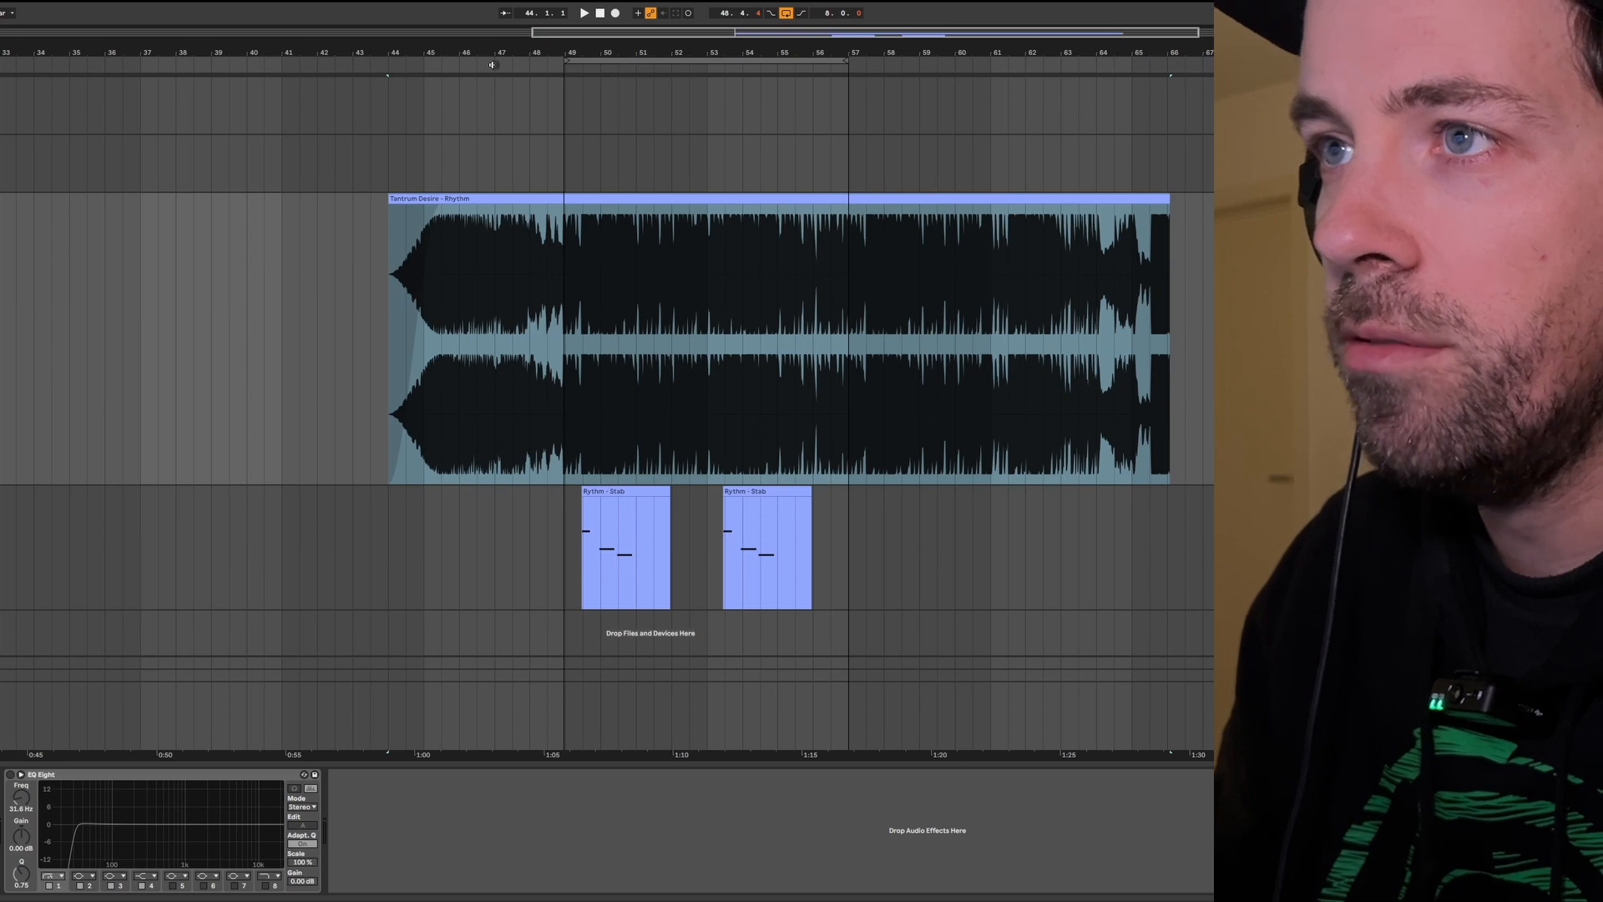
Play sections of the Tantrum Desire - Rhythm reference audio clip, including one starting just after bar 49.
click(493, 64)
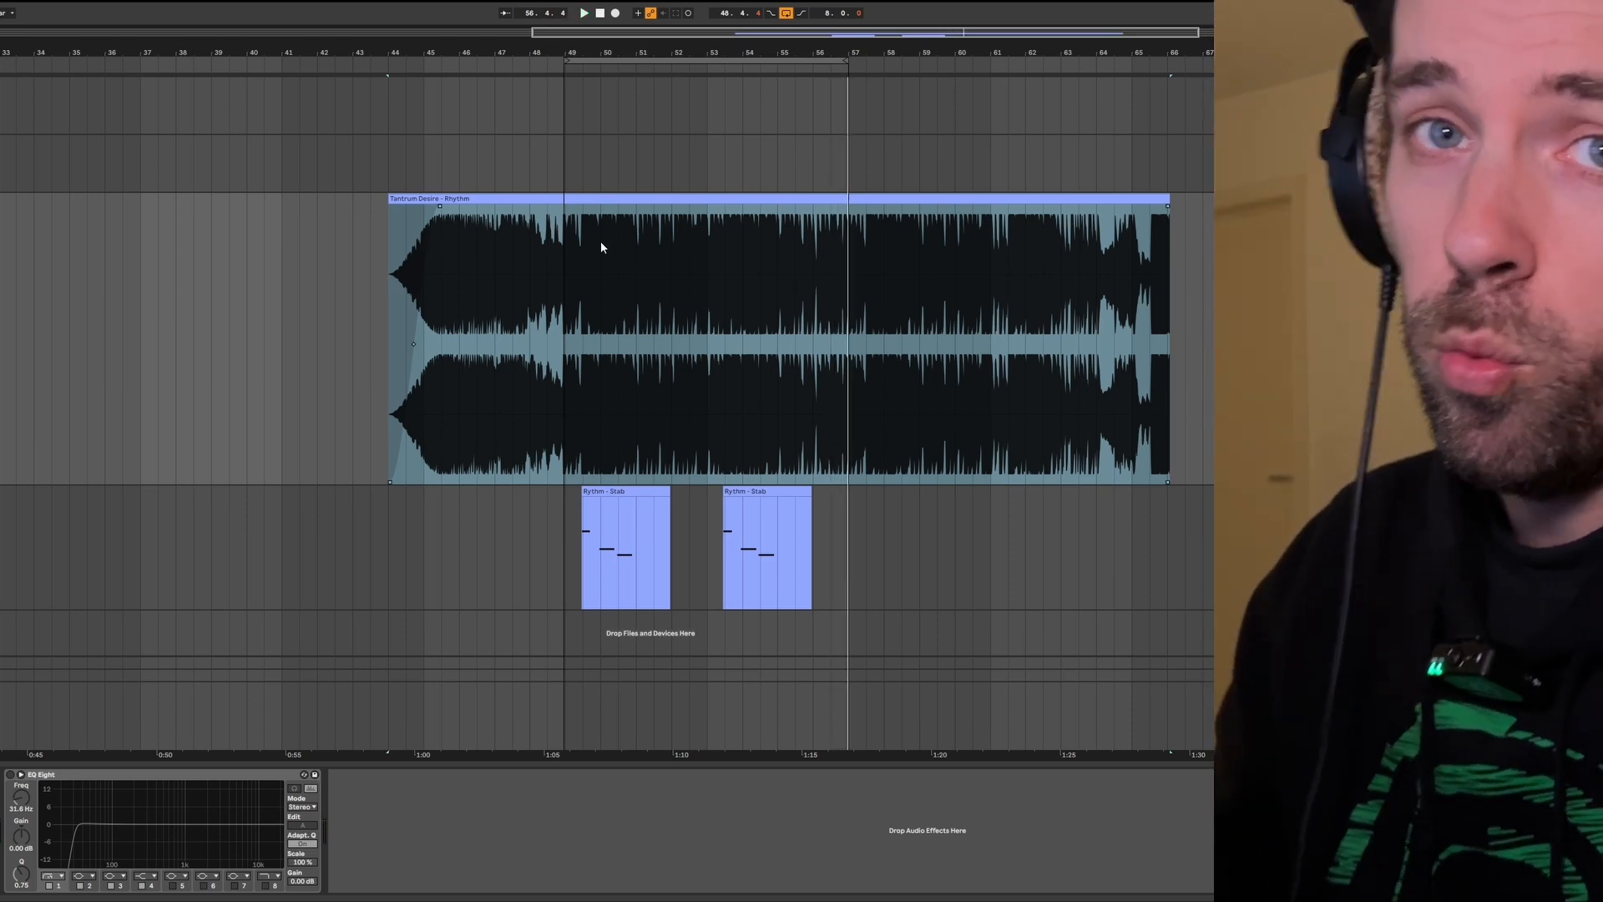
click(582, 258)
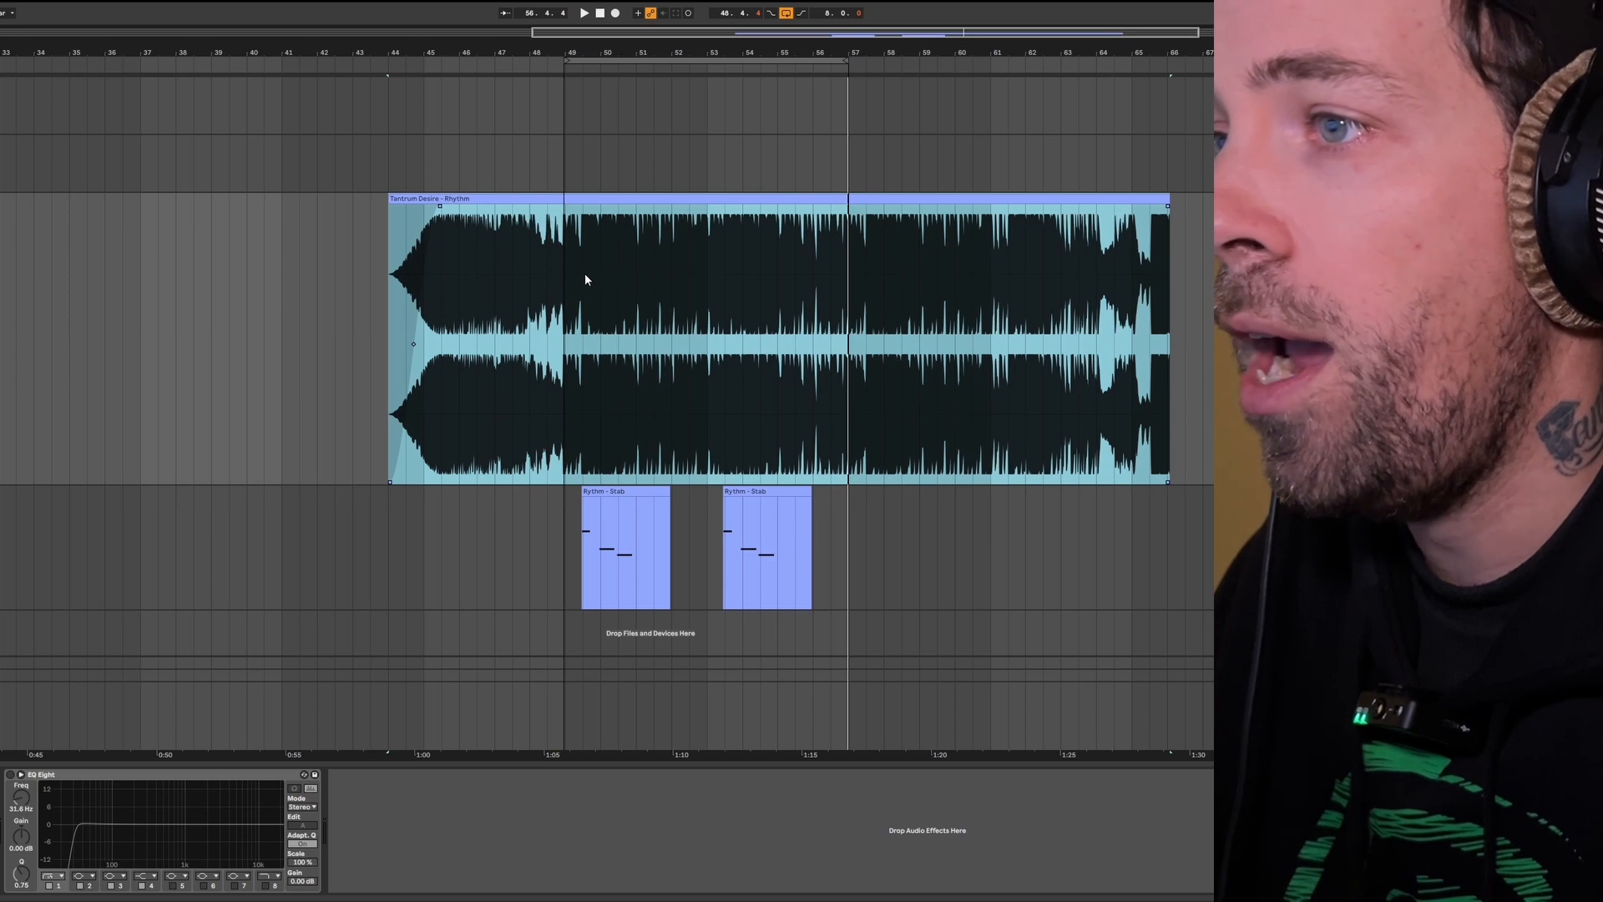
key(space)
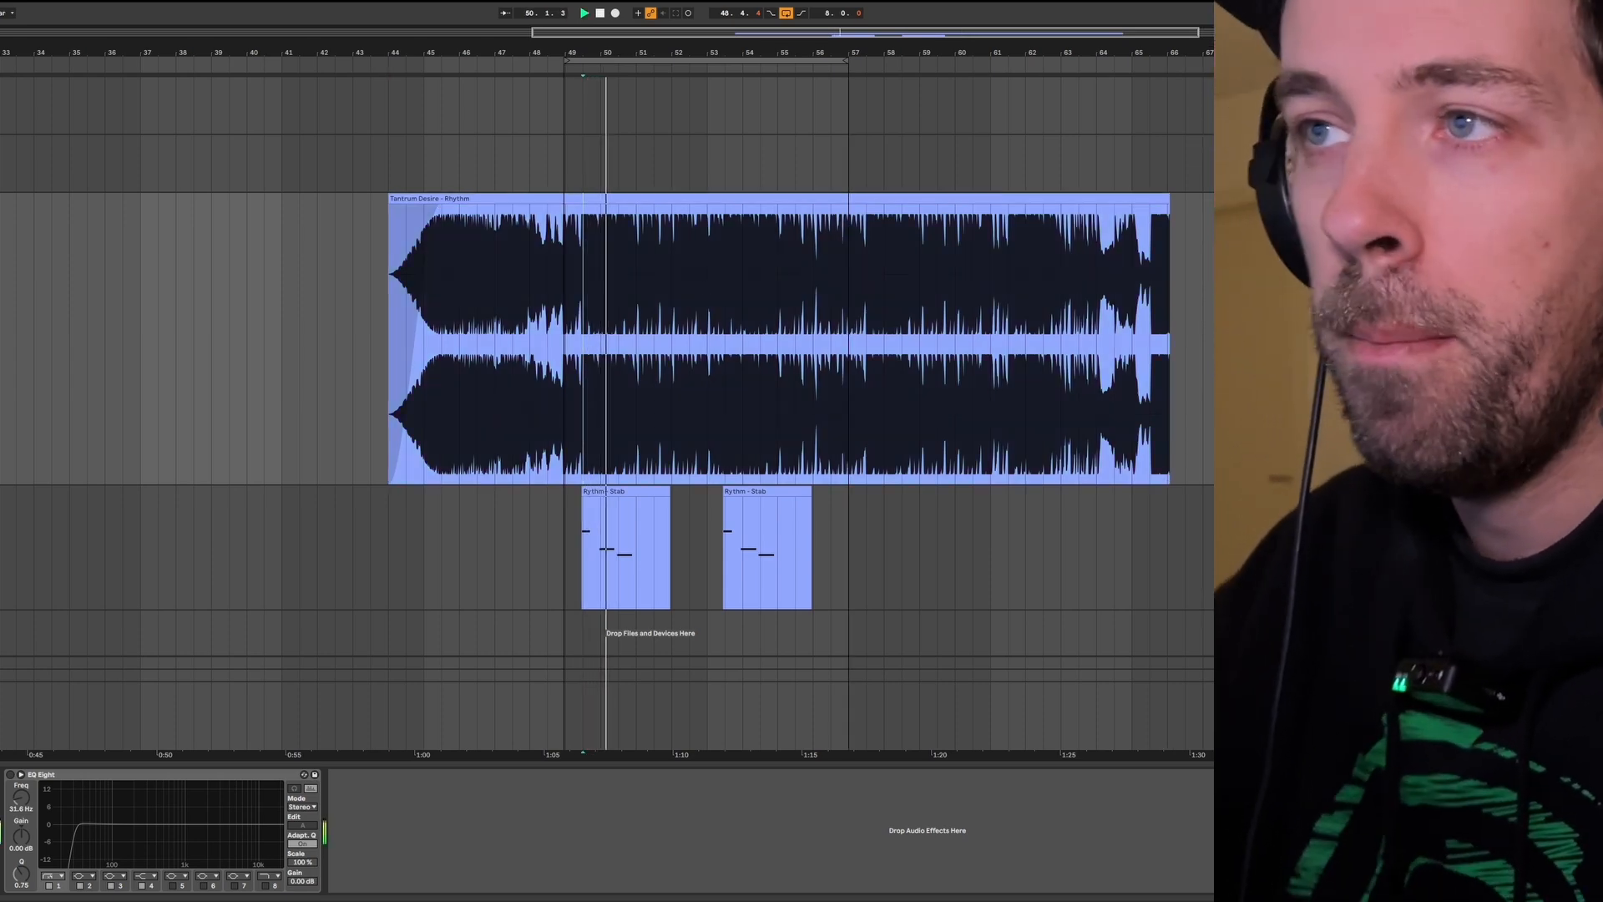
key(space)
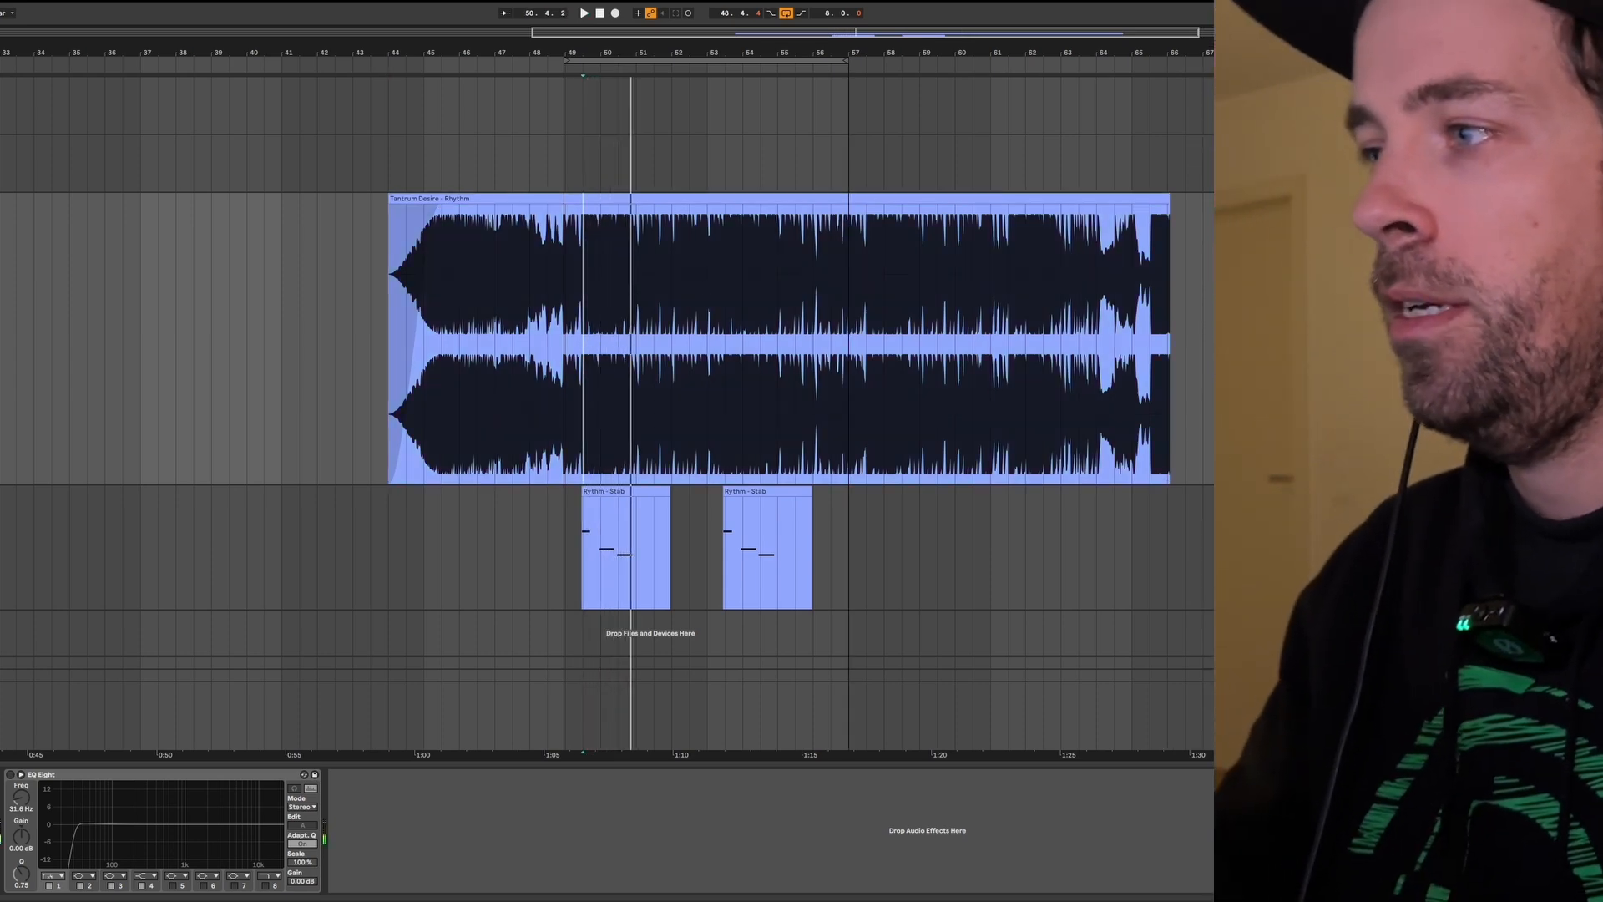
Select the Rythm - Stab MIDI track, play its clip for comparison, and stop playback at bar 49.
click(721, 590)
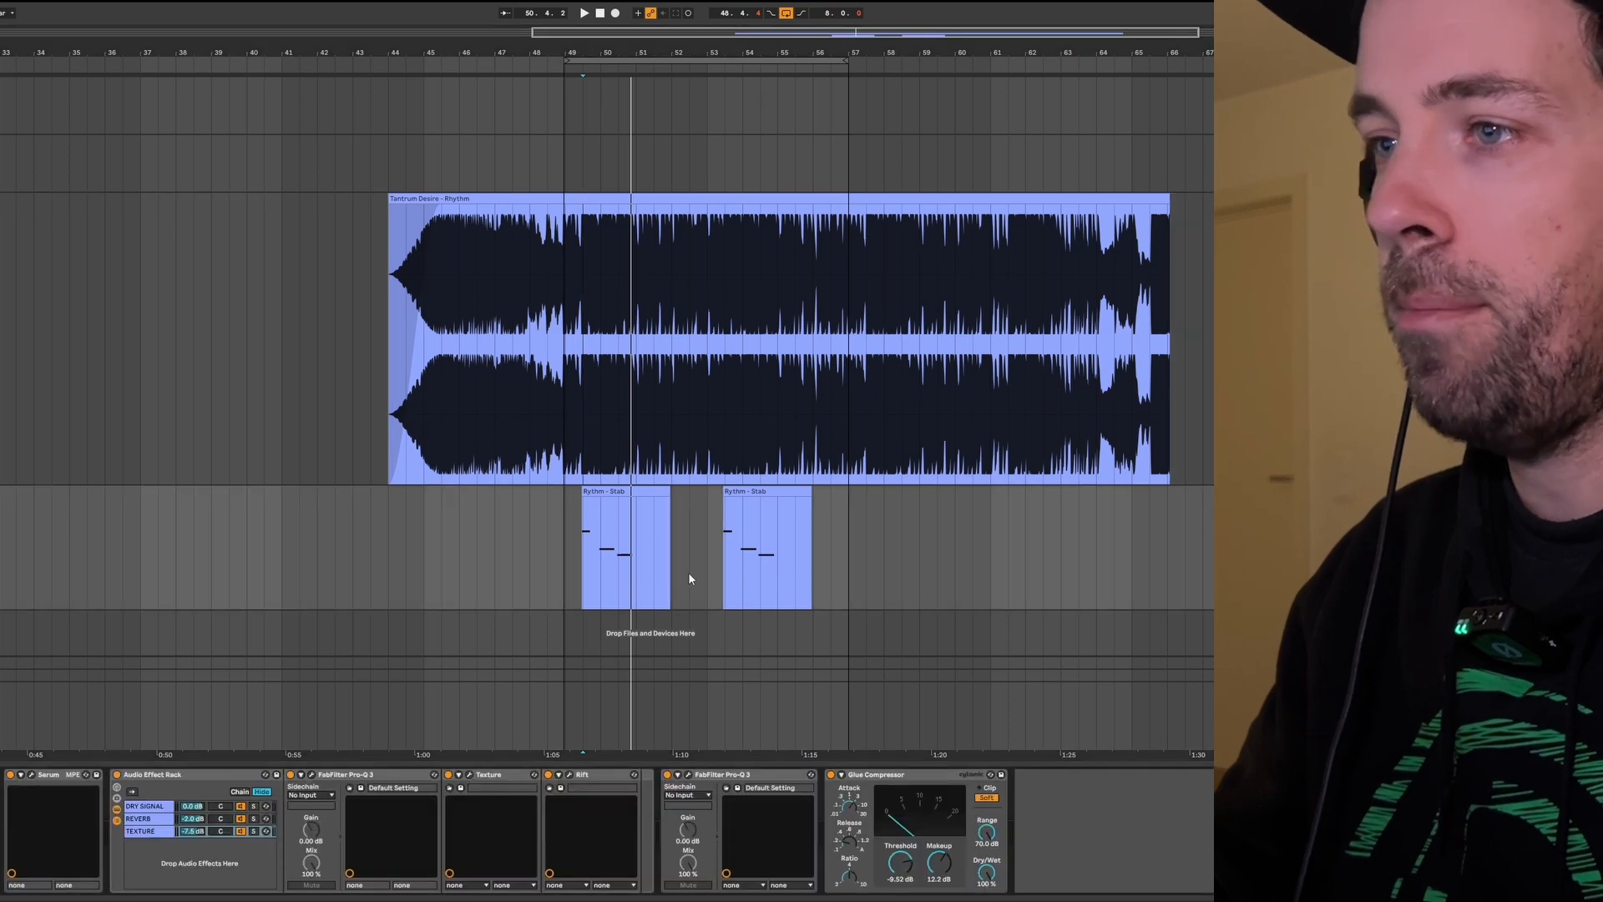
key(space)
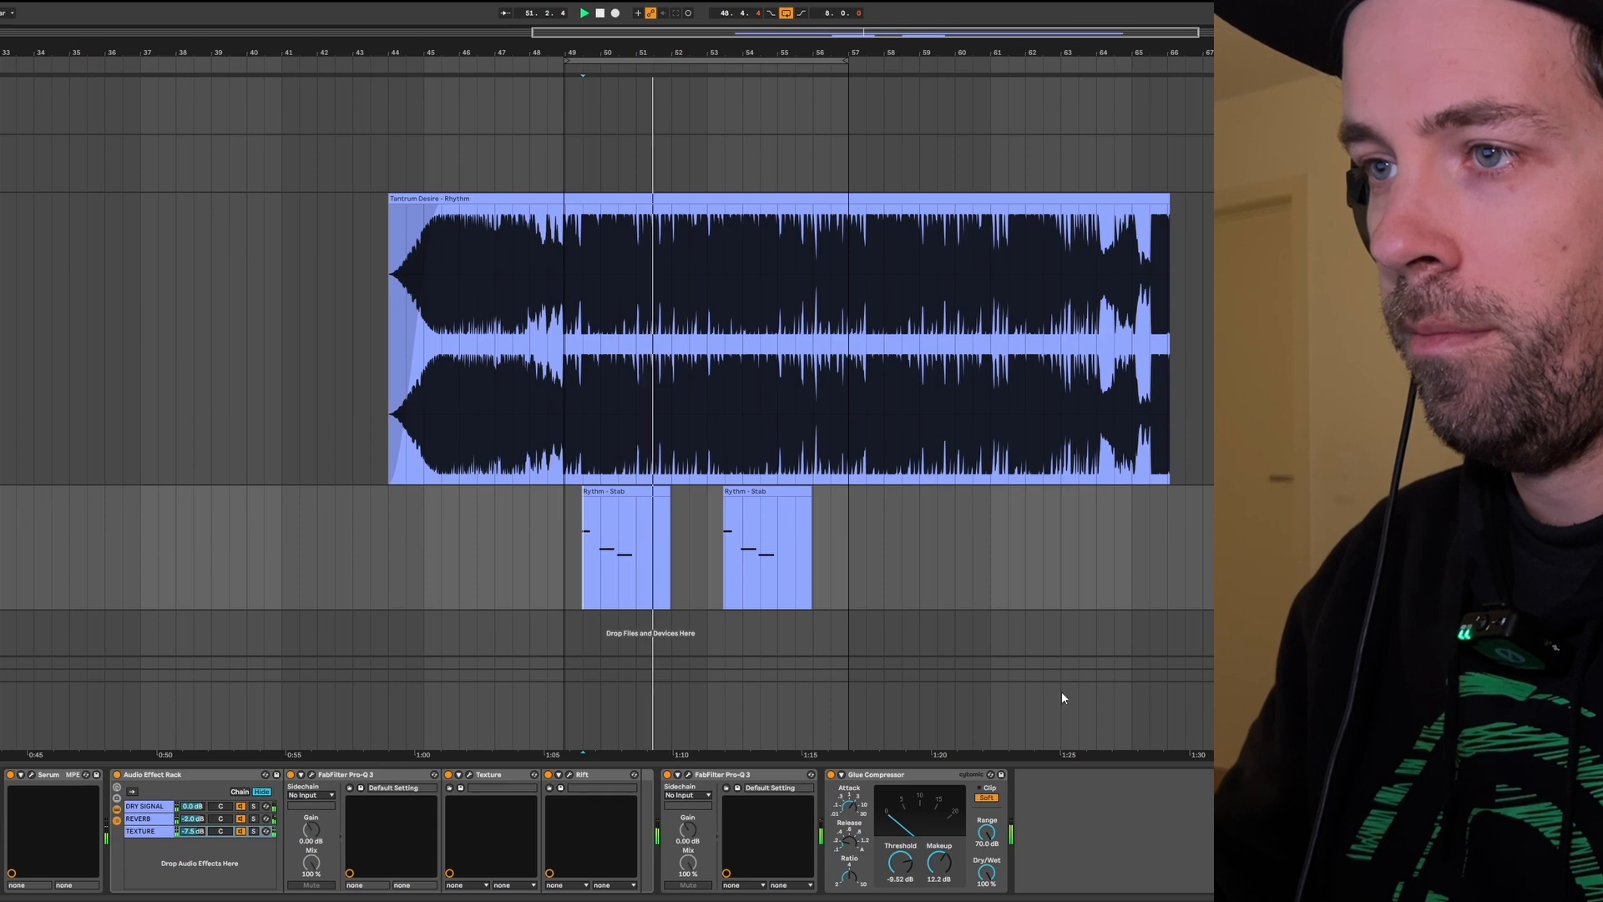
click(563, 528)
key(space)
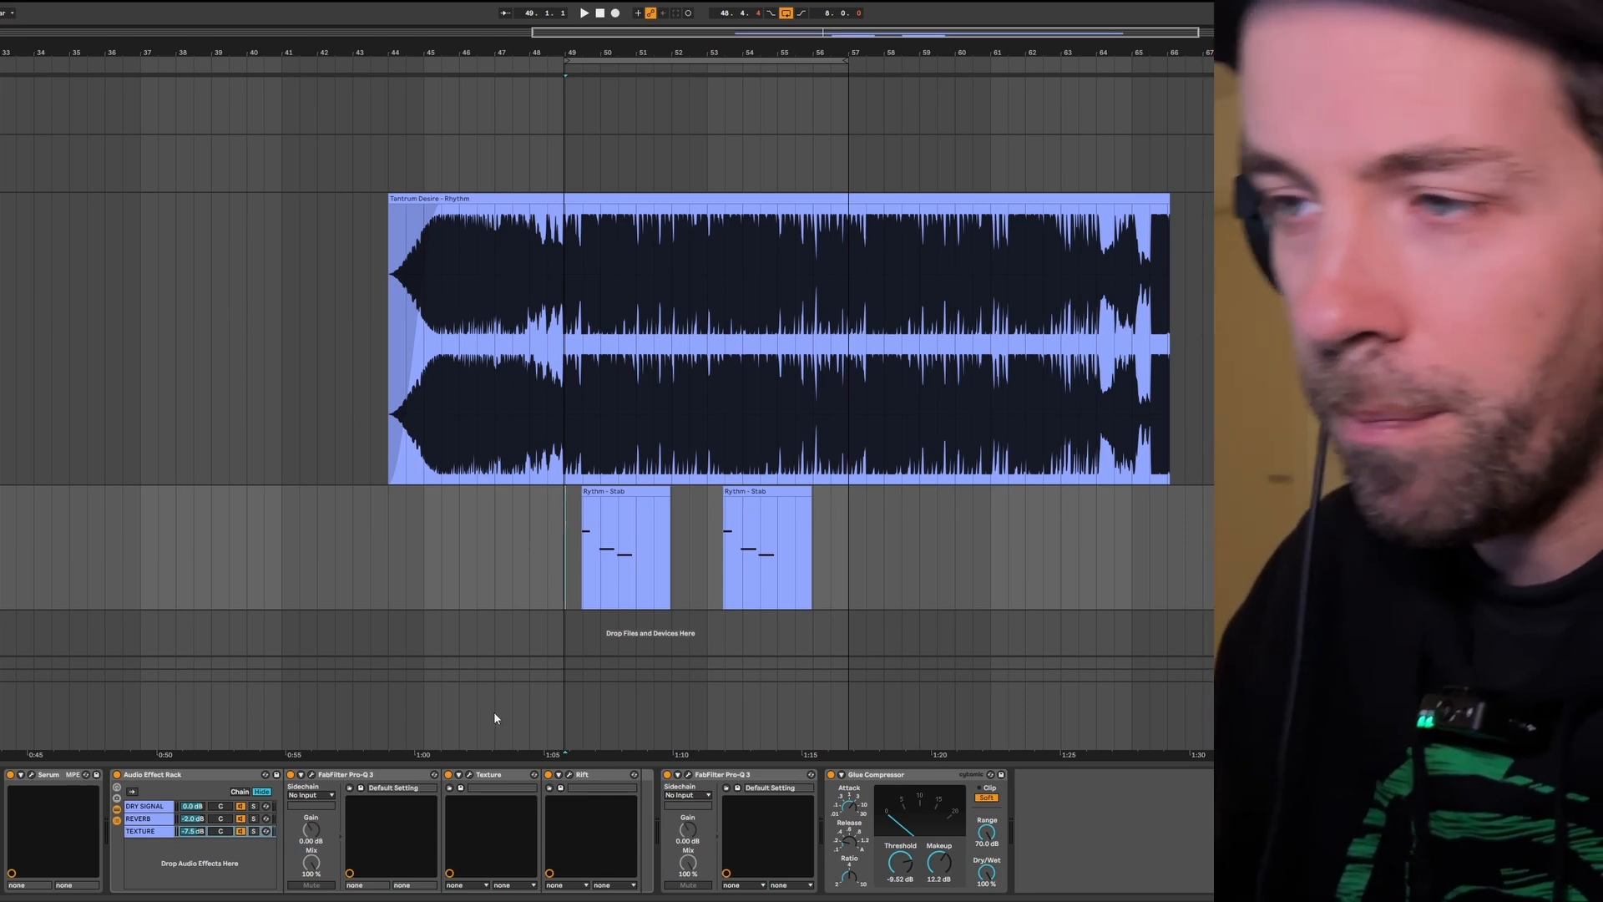
Open the Serum instrument on the Stab track, and bypass the track's Audio Effect Rack and Glue Compressor.
click(32, 776)
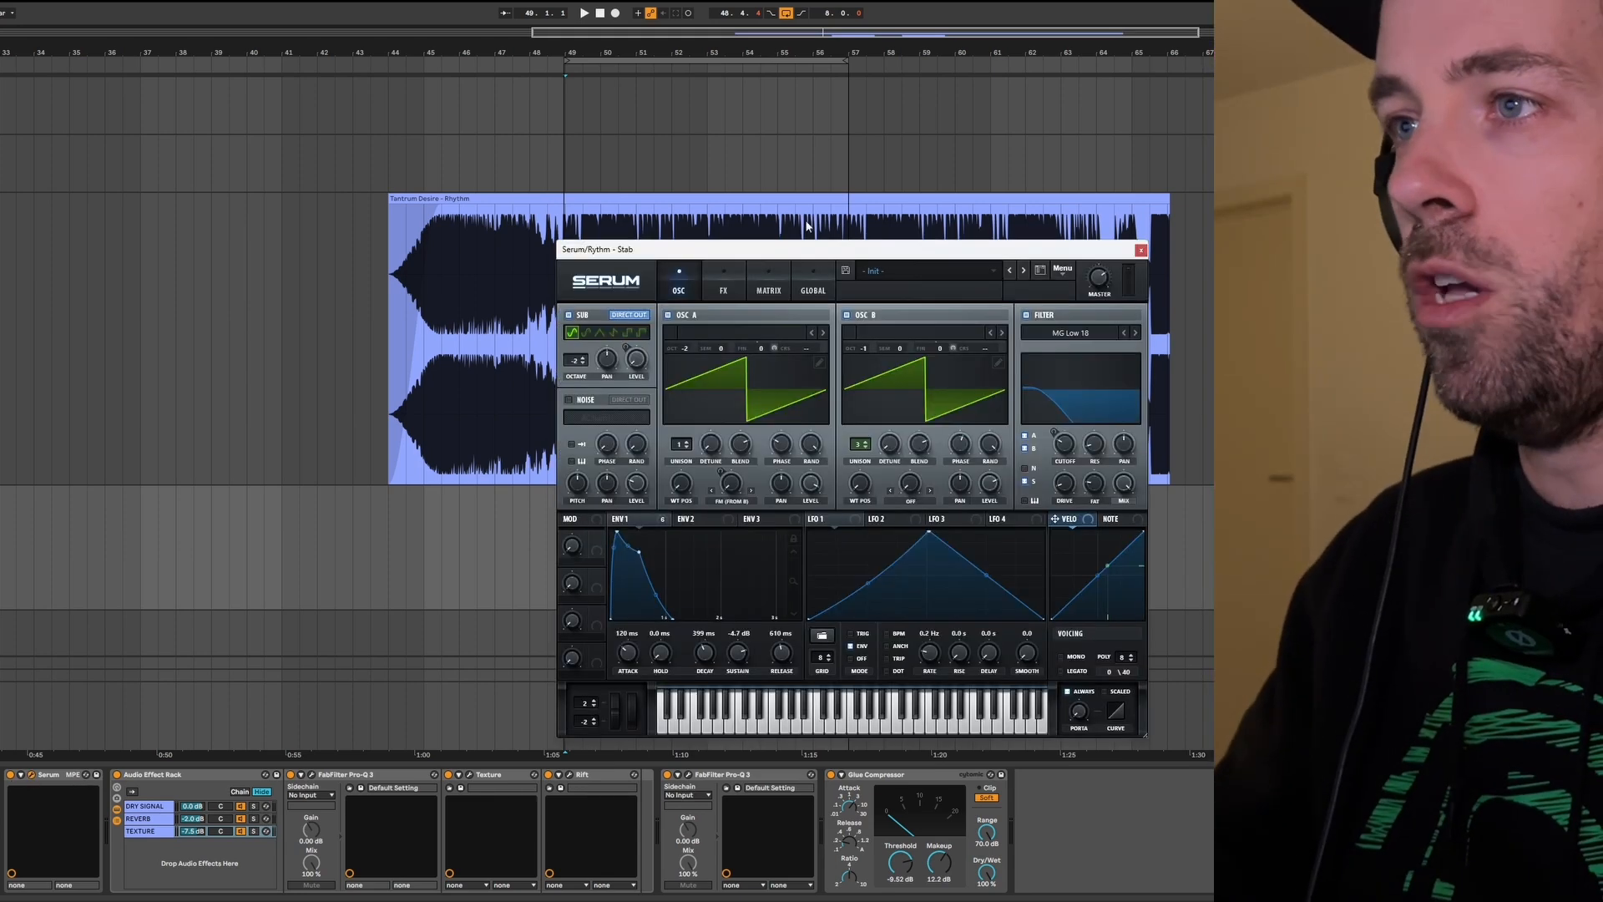
drag(778, 253, 645, 194)
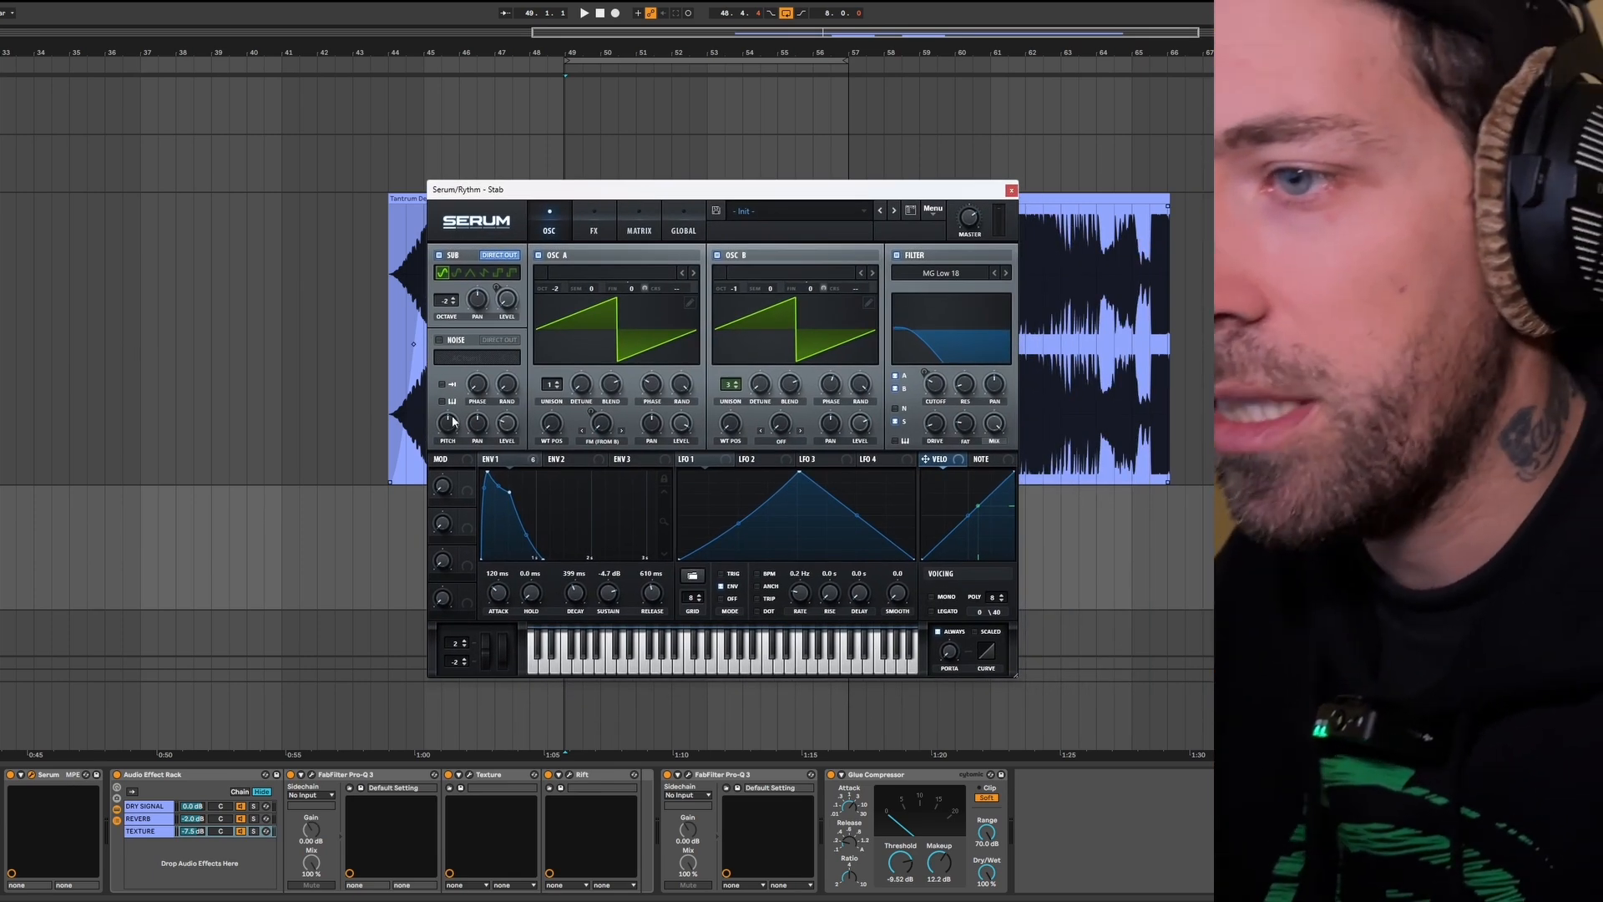
click(117, 774)
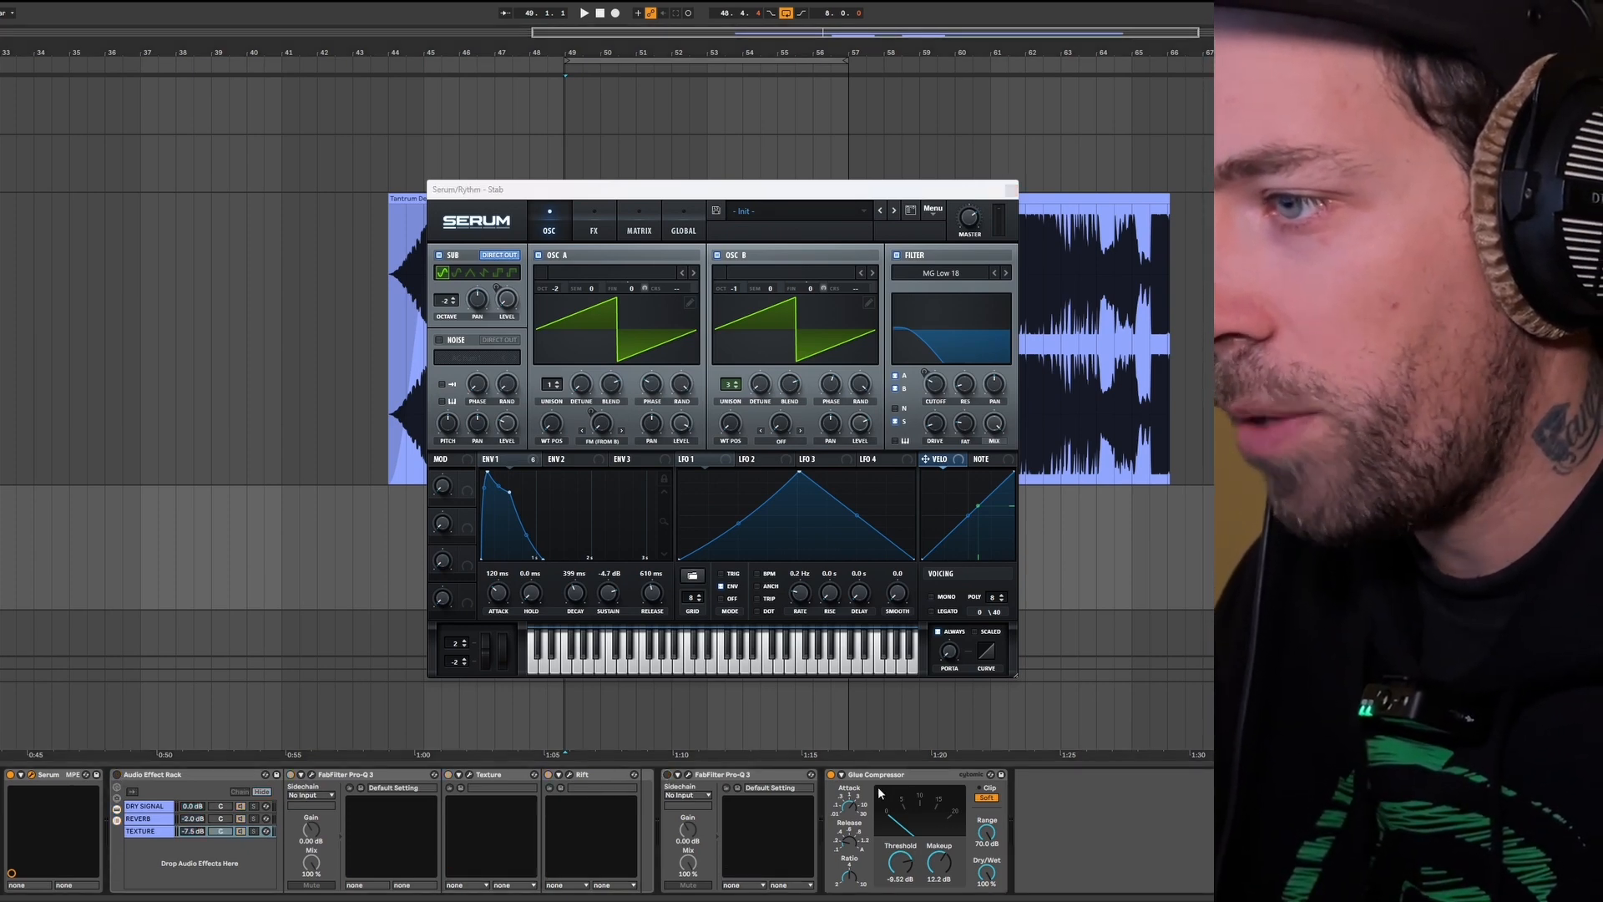
click(831, 774)
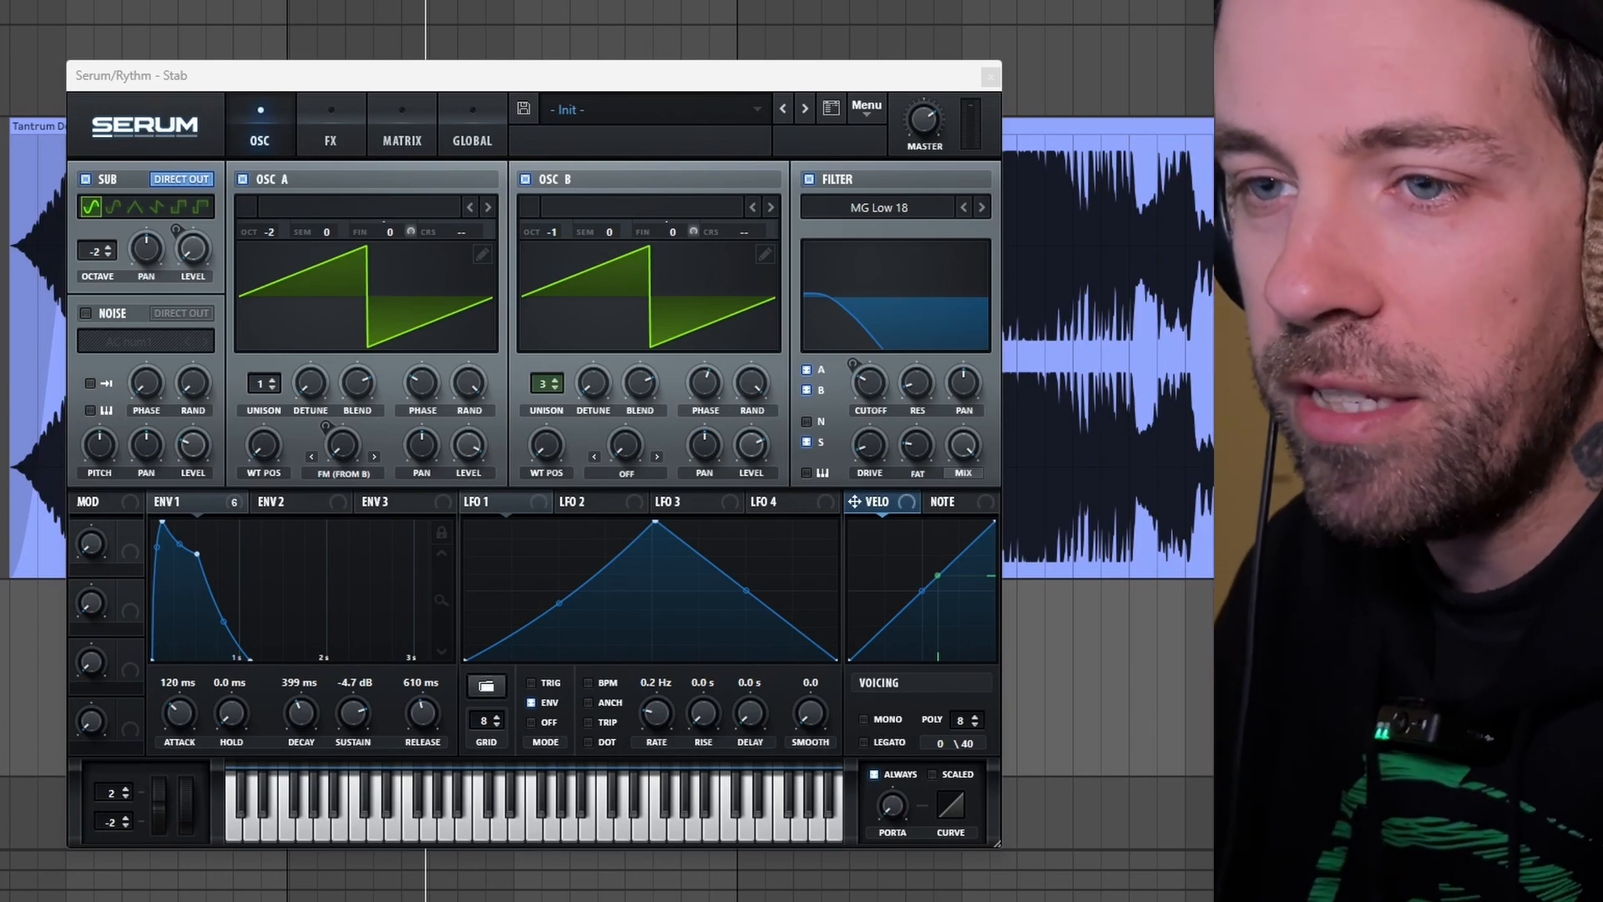
drag(593, 86, 677, 99)
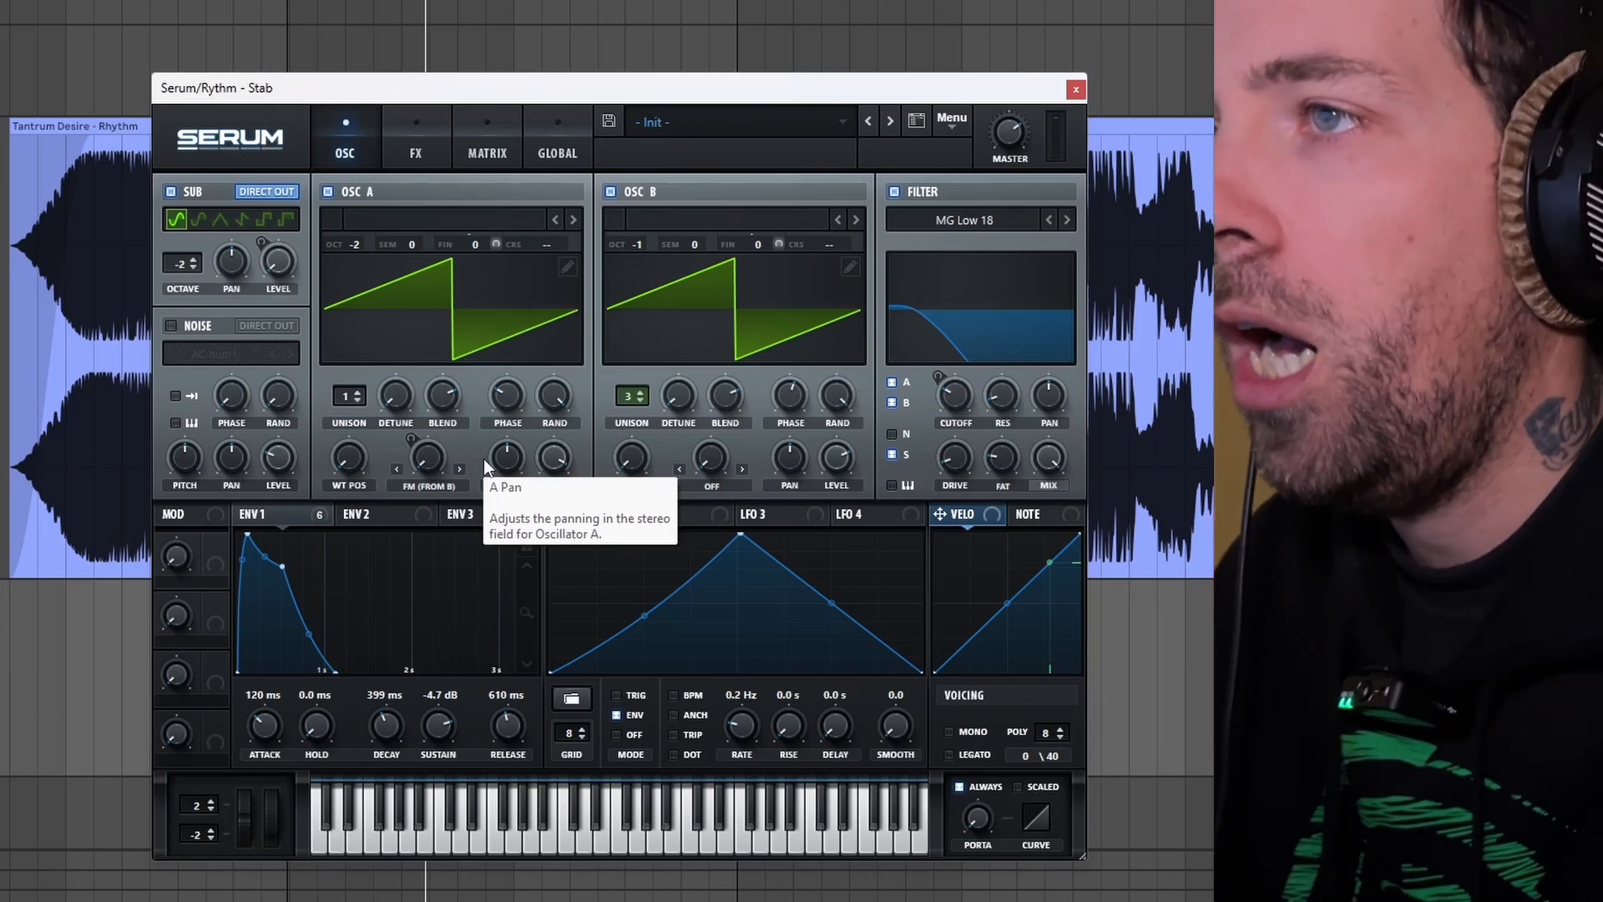
Isolate oscillator A by switching off oscillator B and the sub oscillator.
click(612, 197)
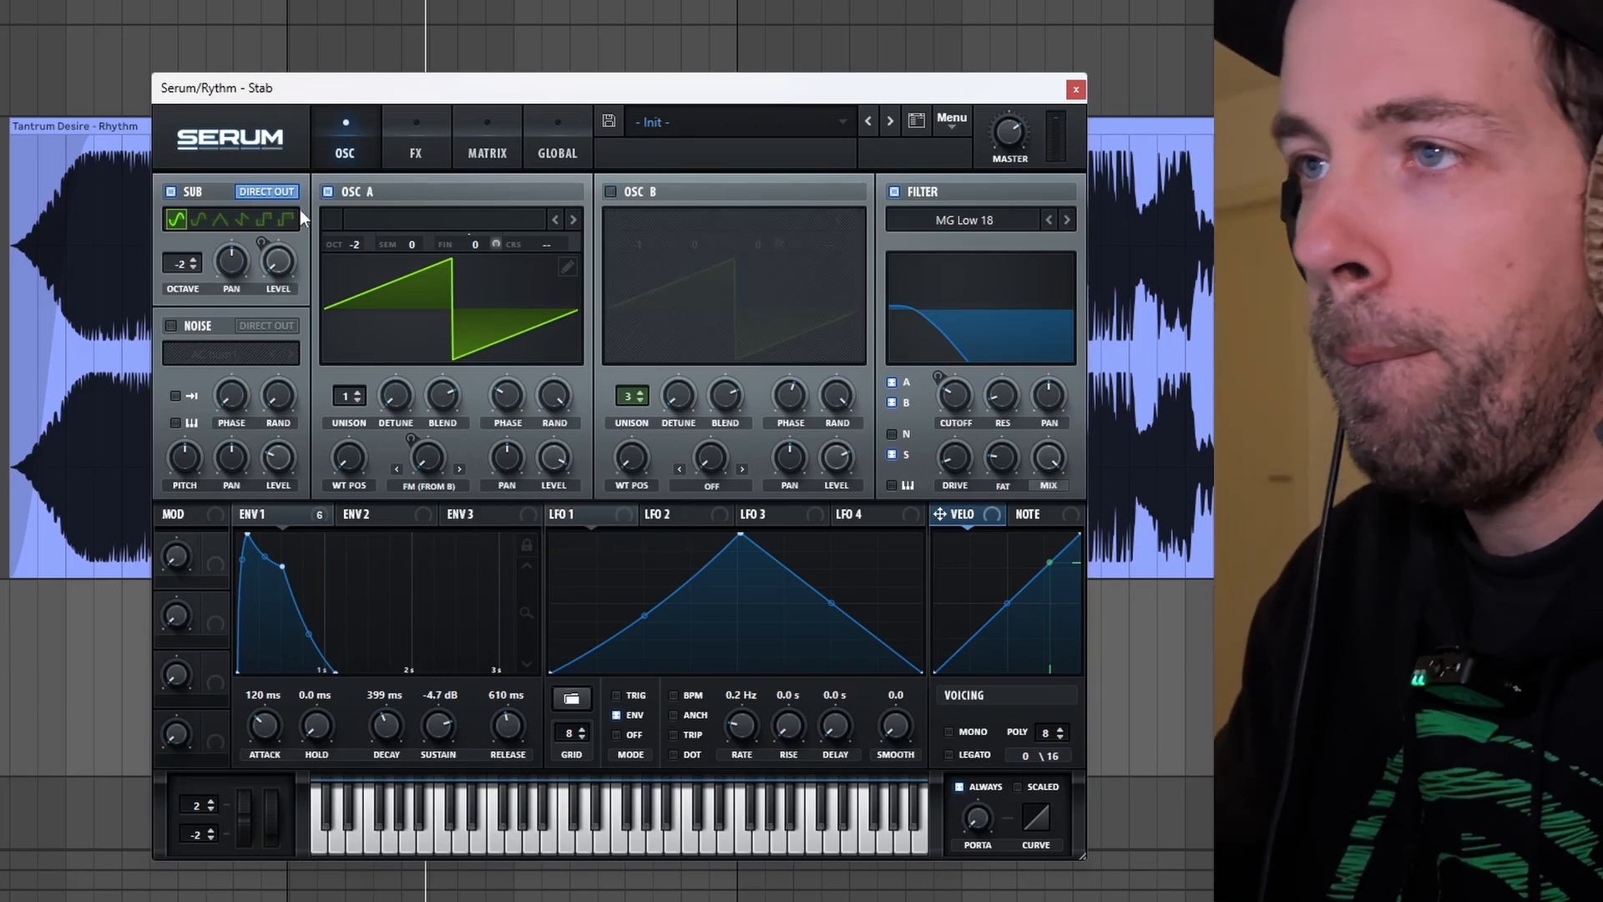
click(172, 192)
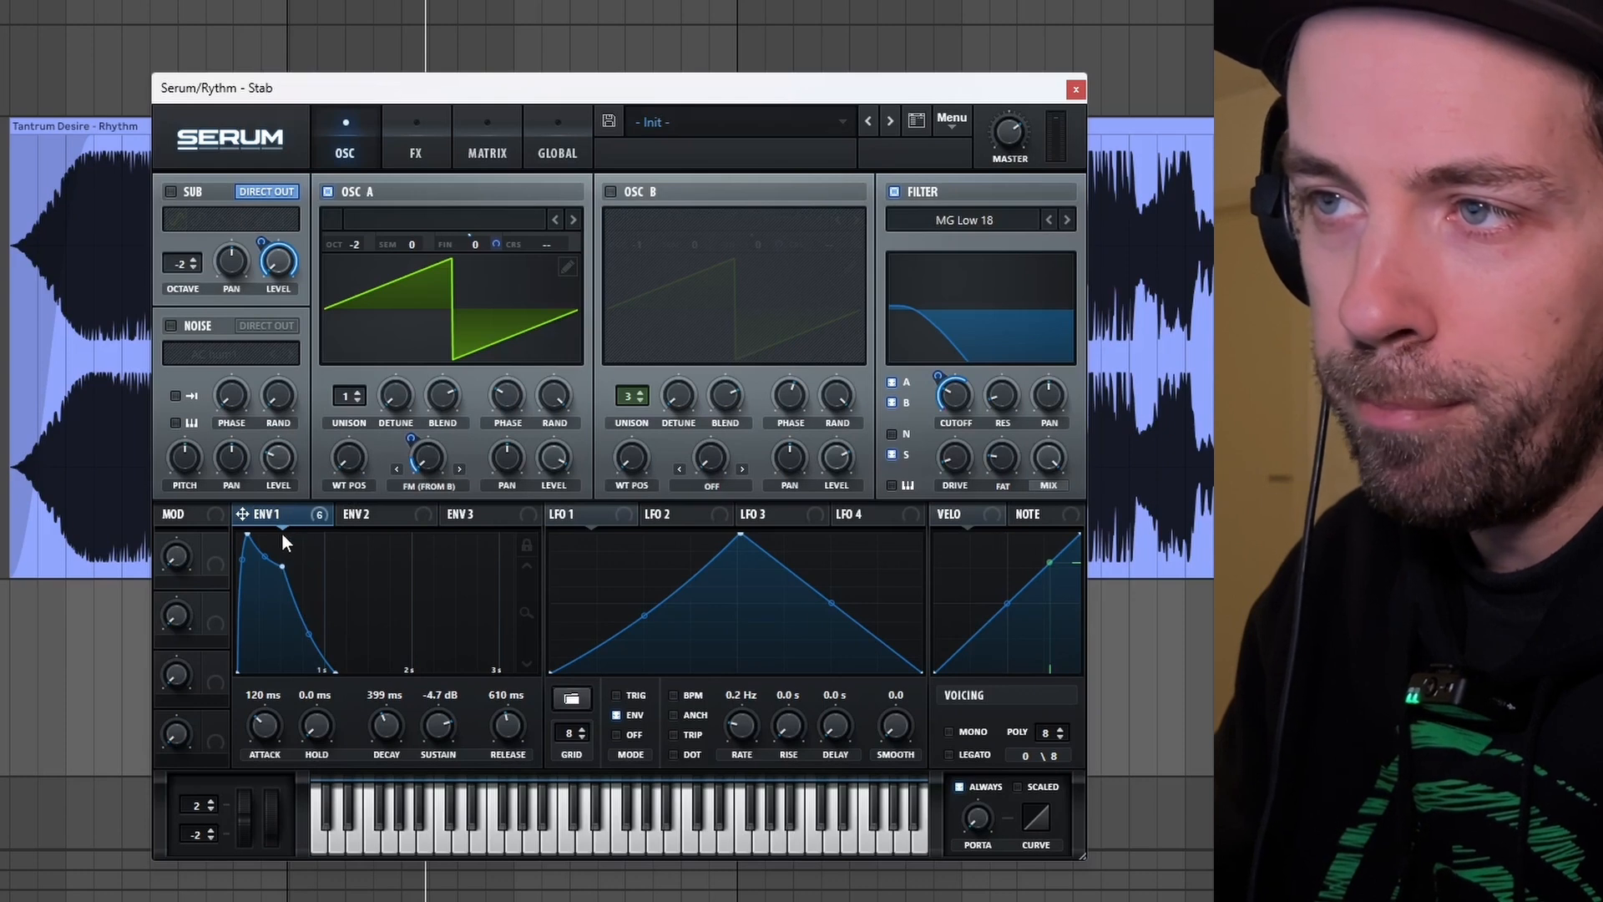
mouse_move(303, 518)
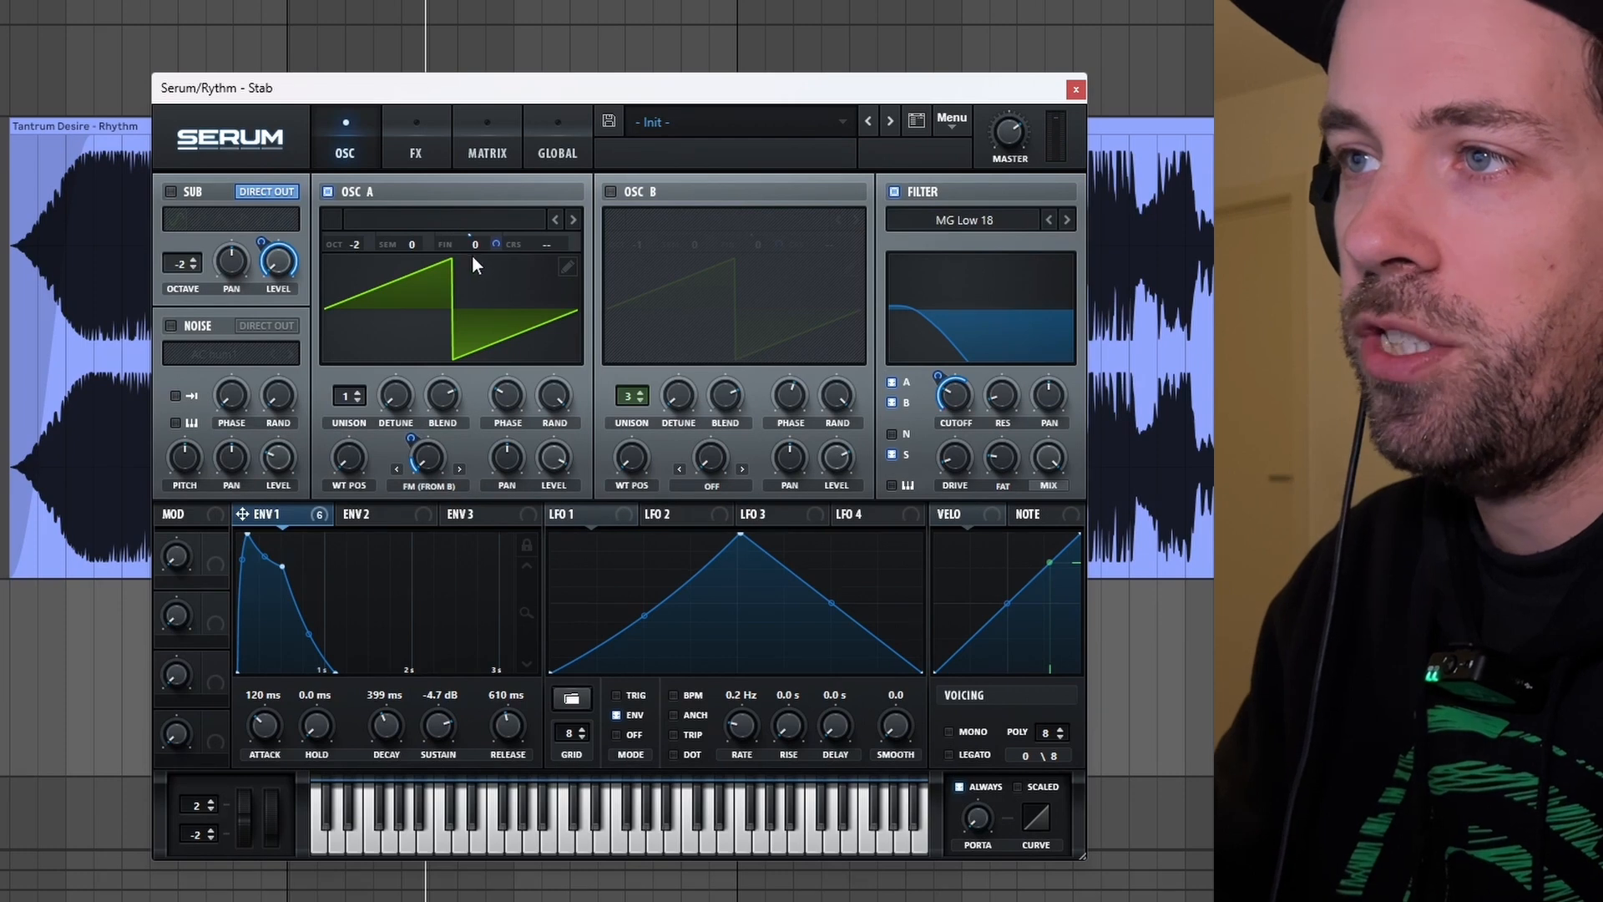
mouse_move(492, 244)
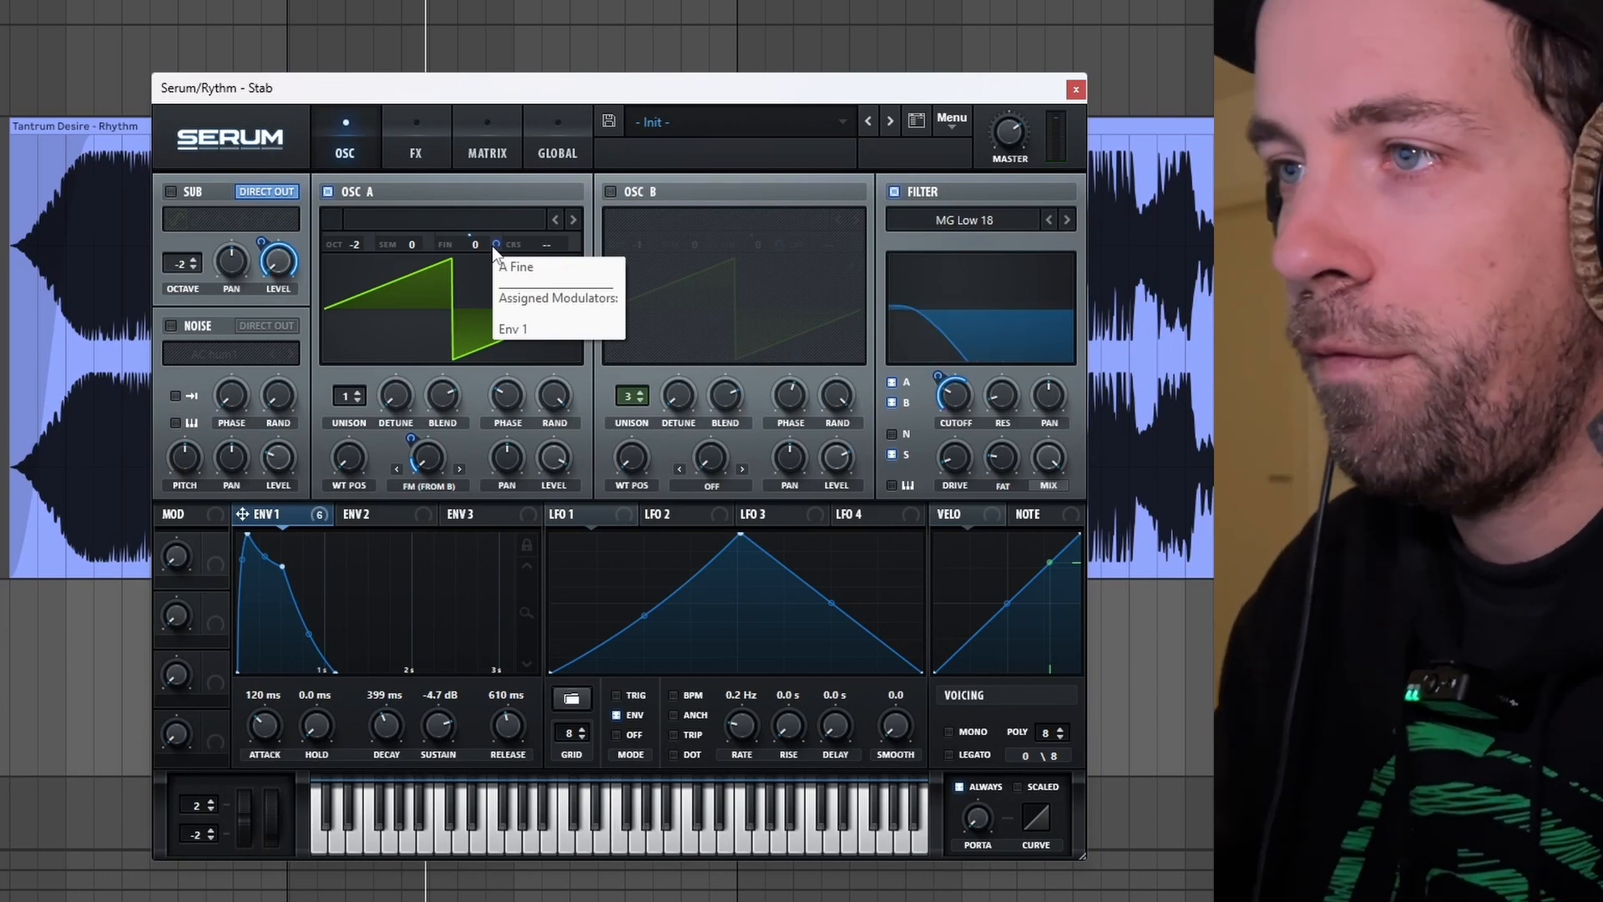
Bypass Serum's distortion, chorus, EQ and compressor effects to expose the dry oscillator sound.
click(424, 148)
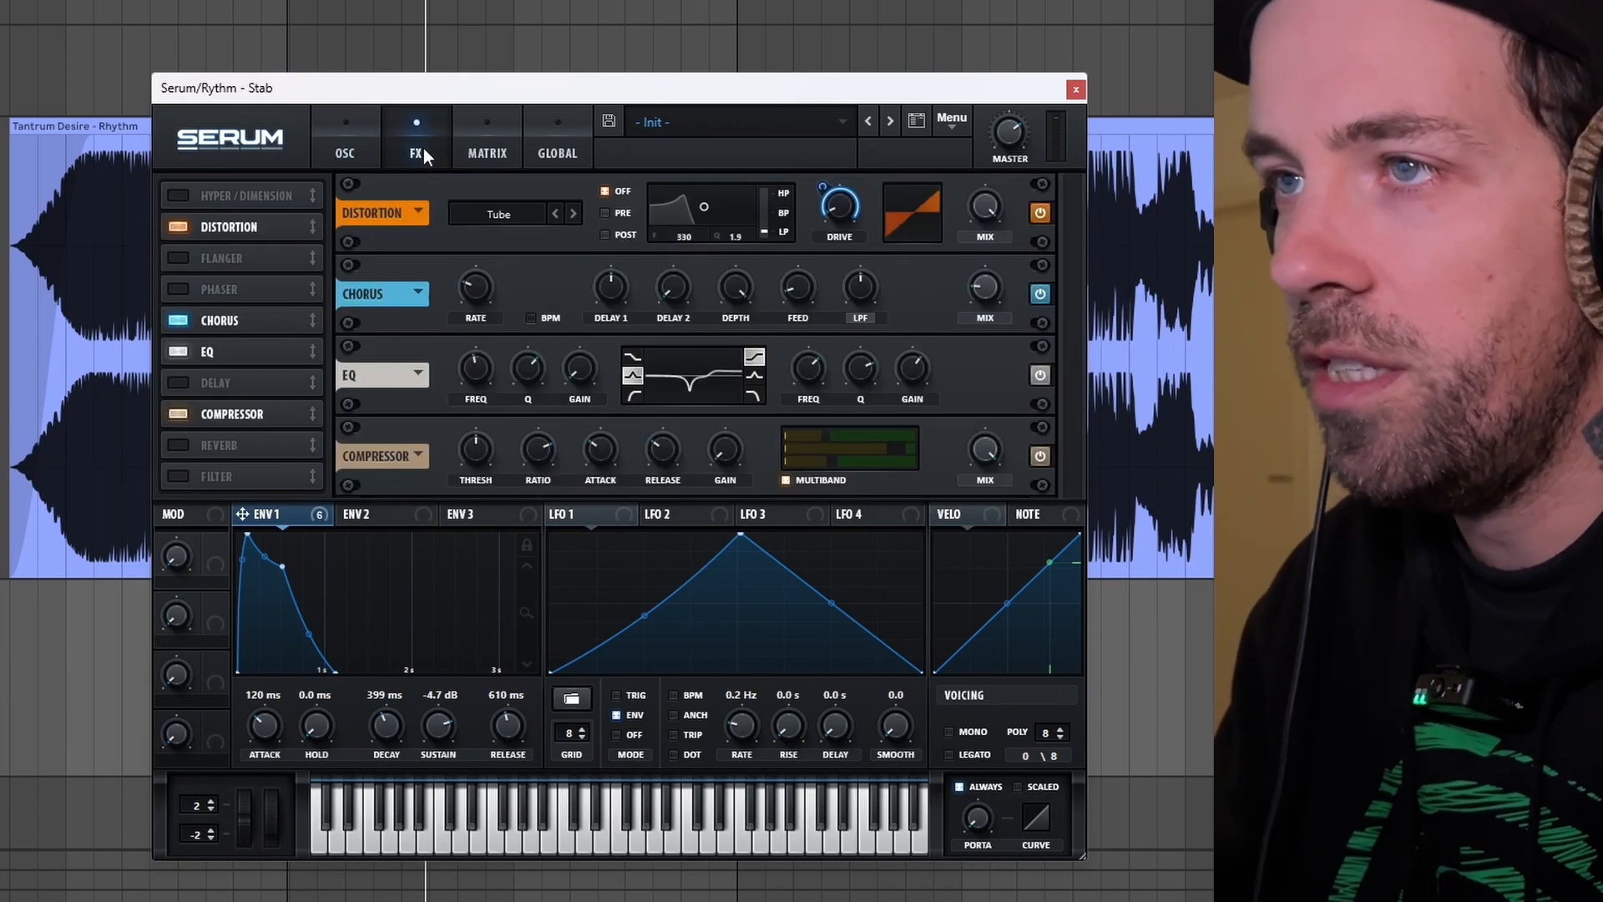
click(185, 228)
click(181, 229)
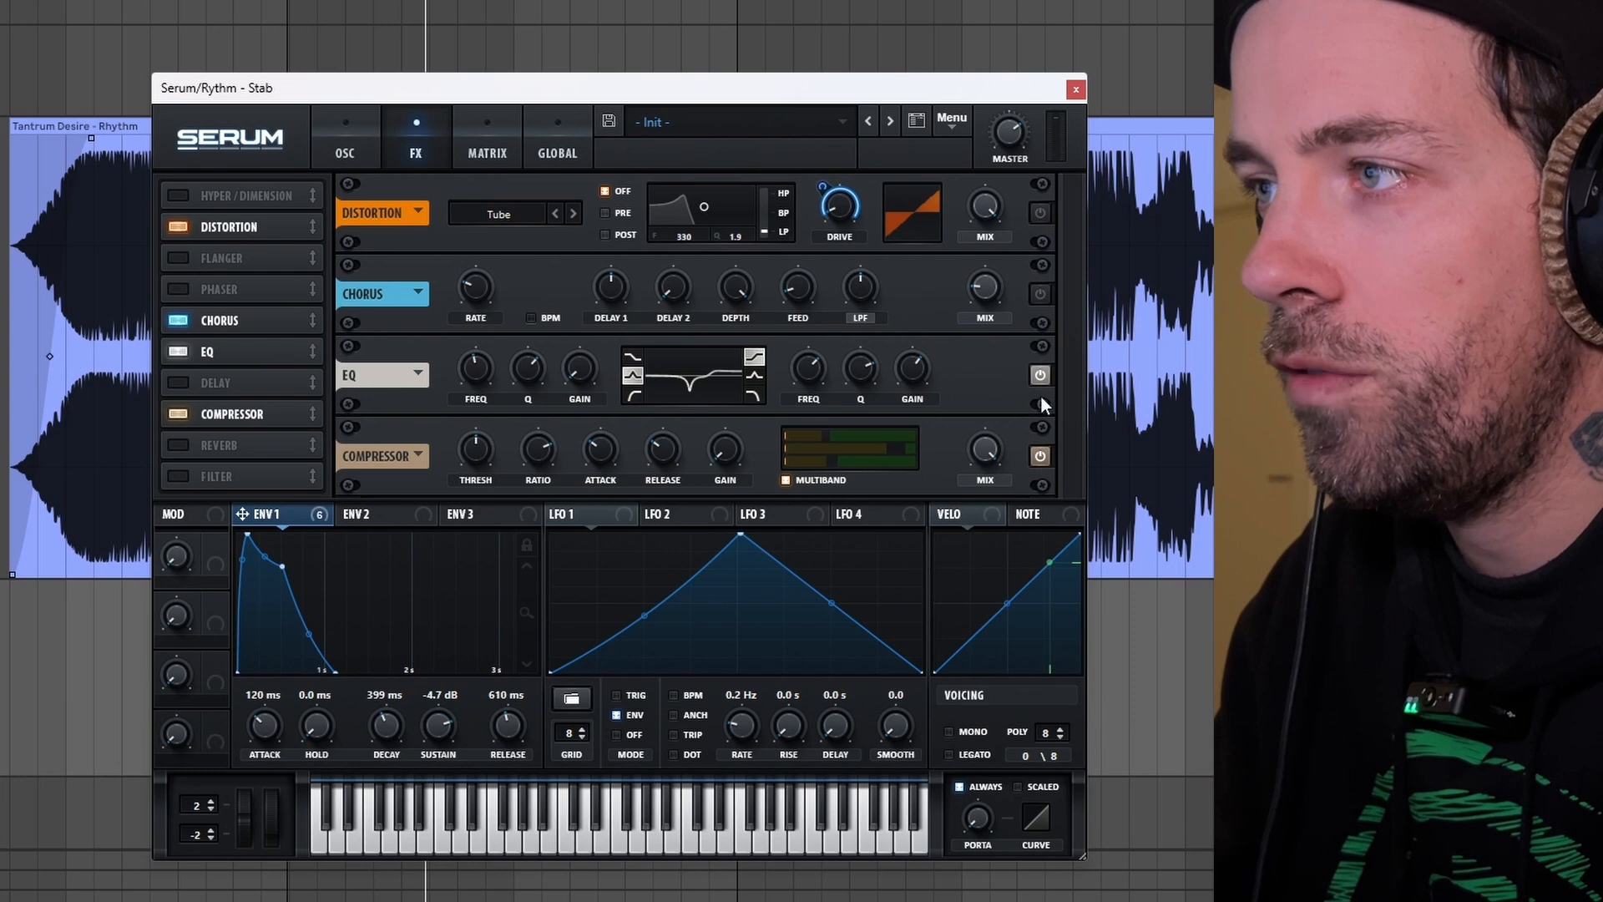
Return to the oscillators, check the modulator assigned to oscillator A's fine tuning, and switch oscillator B back on.
click(345, 150)
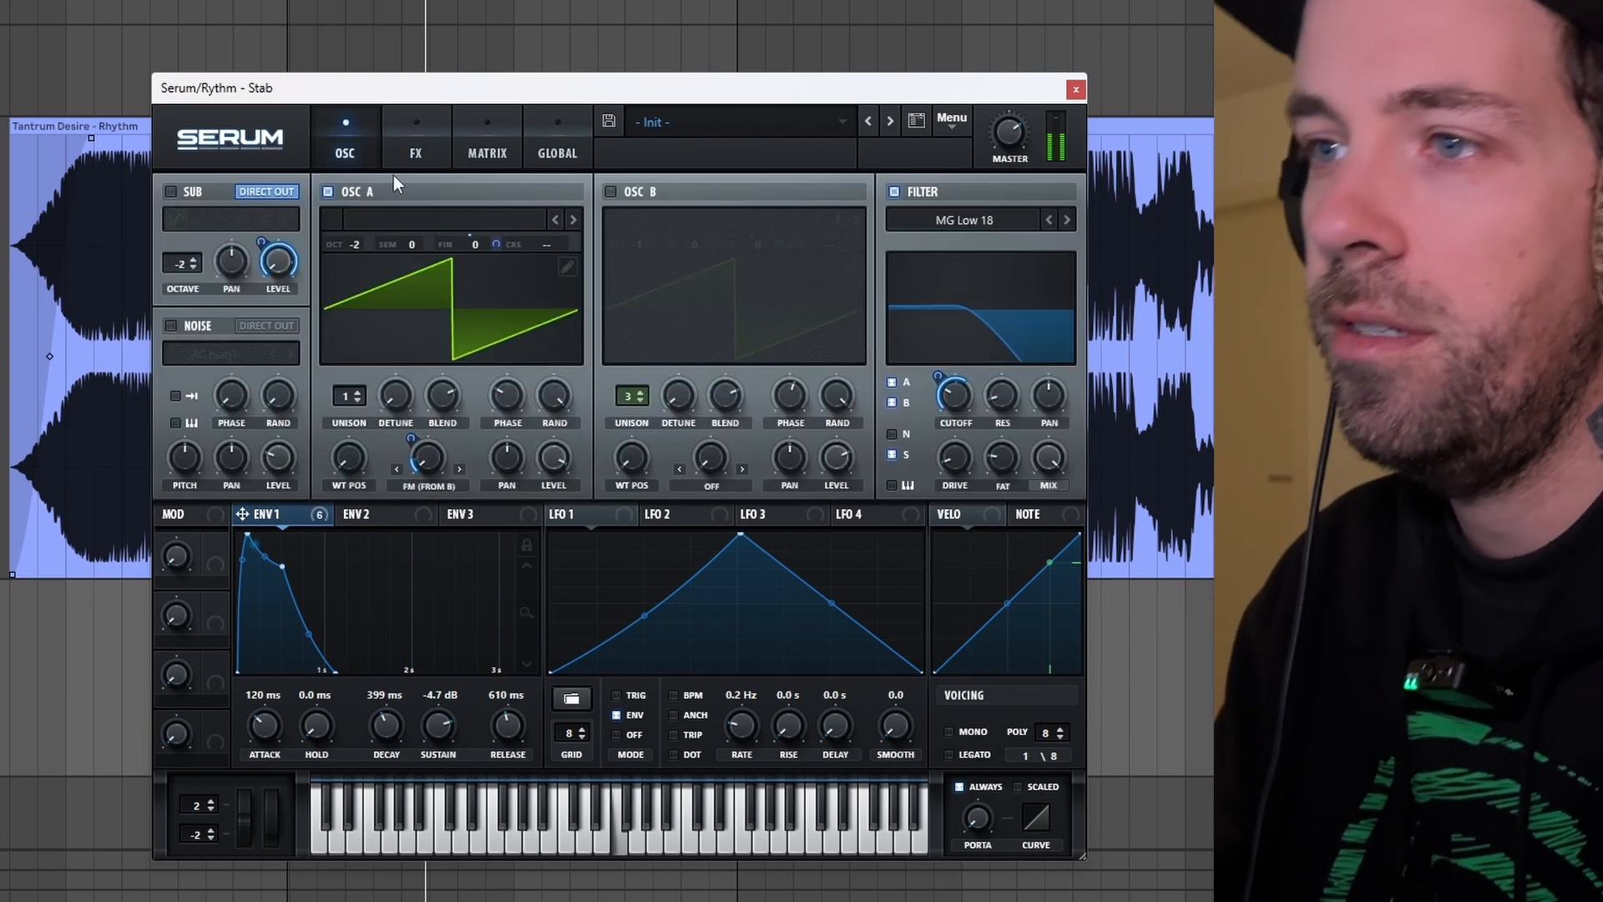
right_click(465, 233)
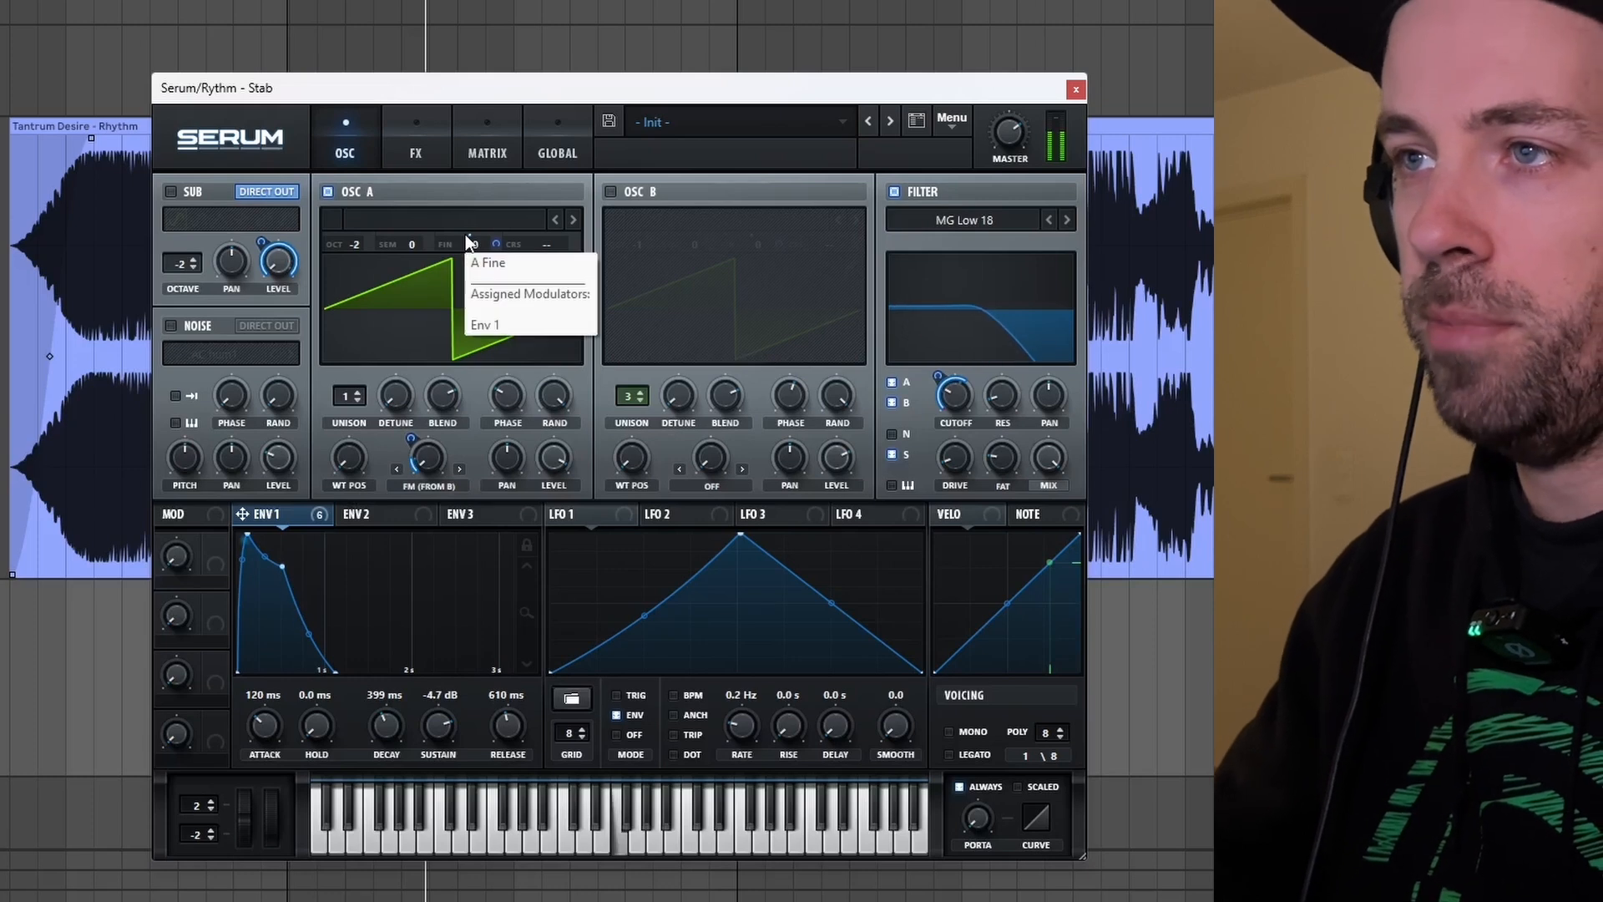
click(618, 198)
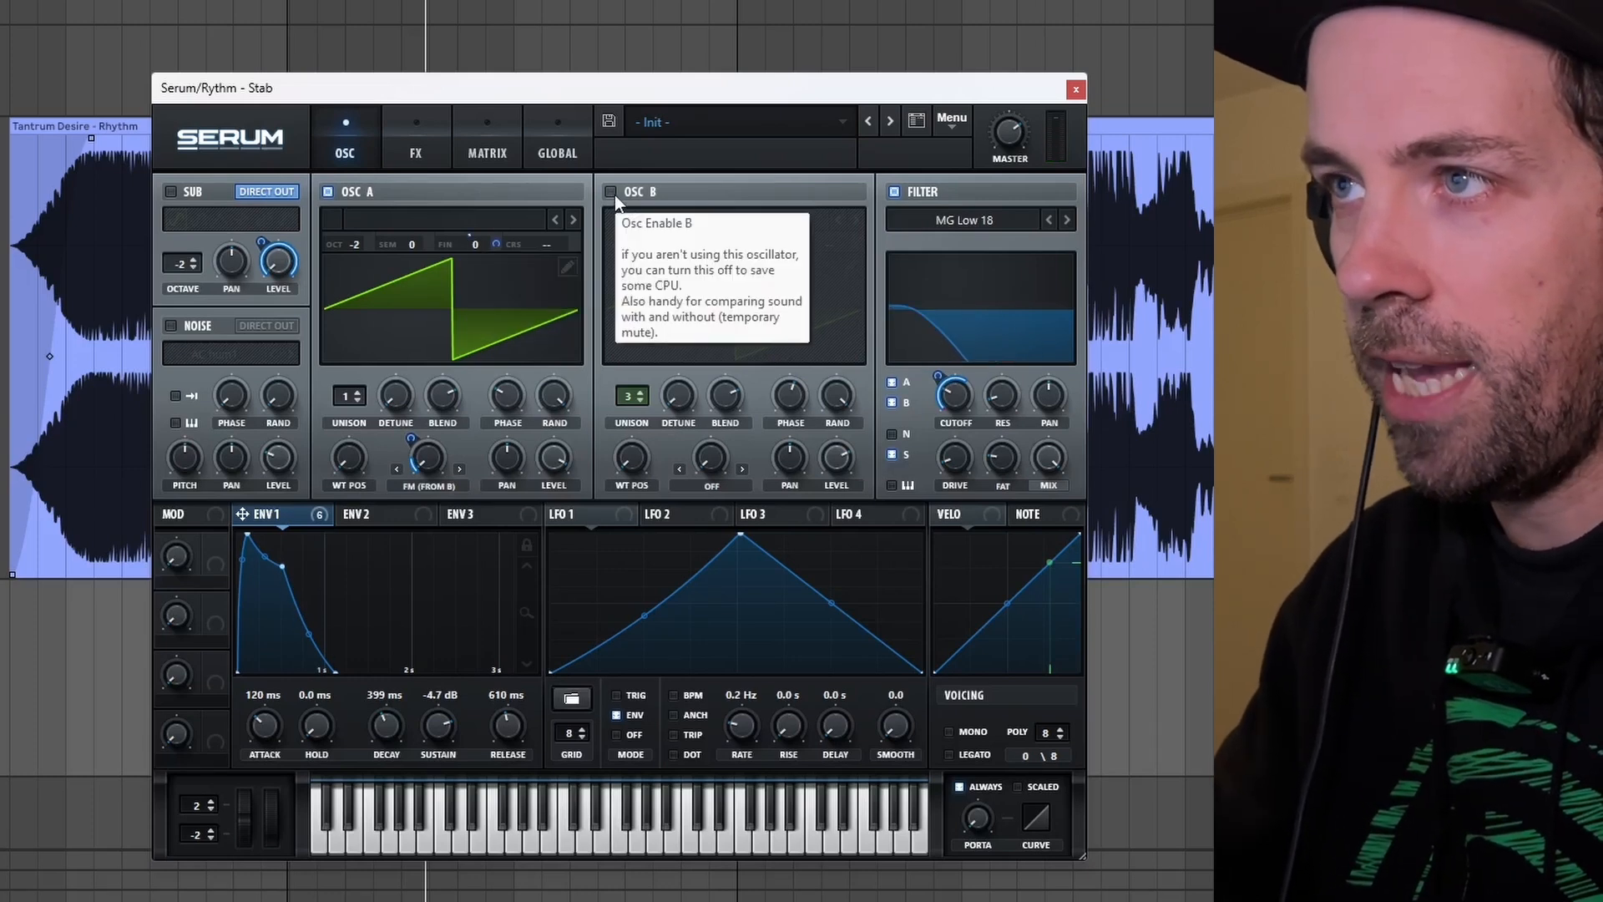
click(613, 193)
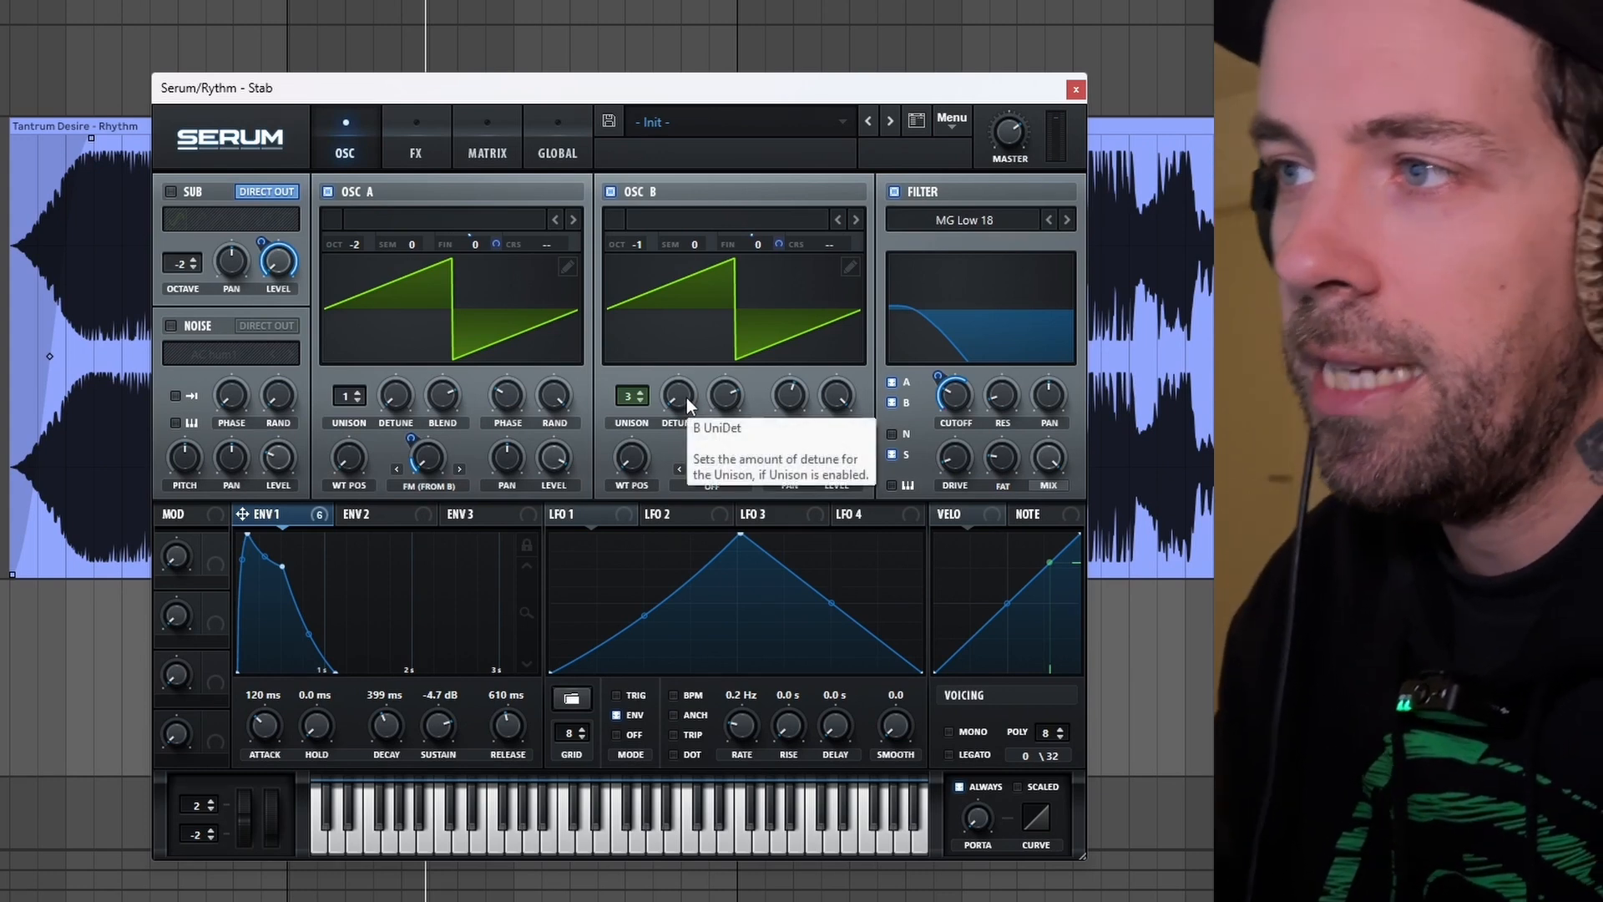
Try higher and lower unison detune on oscillator B, and switch the sub oscillator back on.
drag(686, 398, 676, 359)
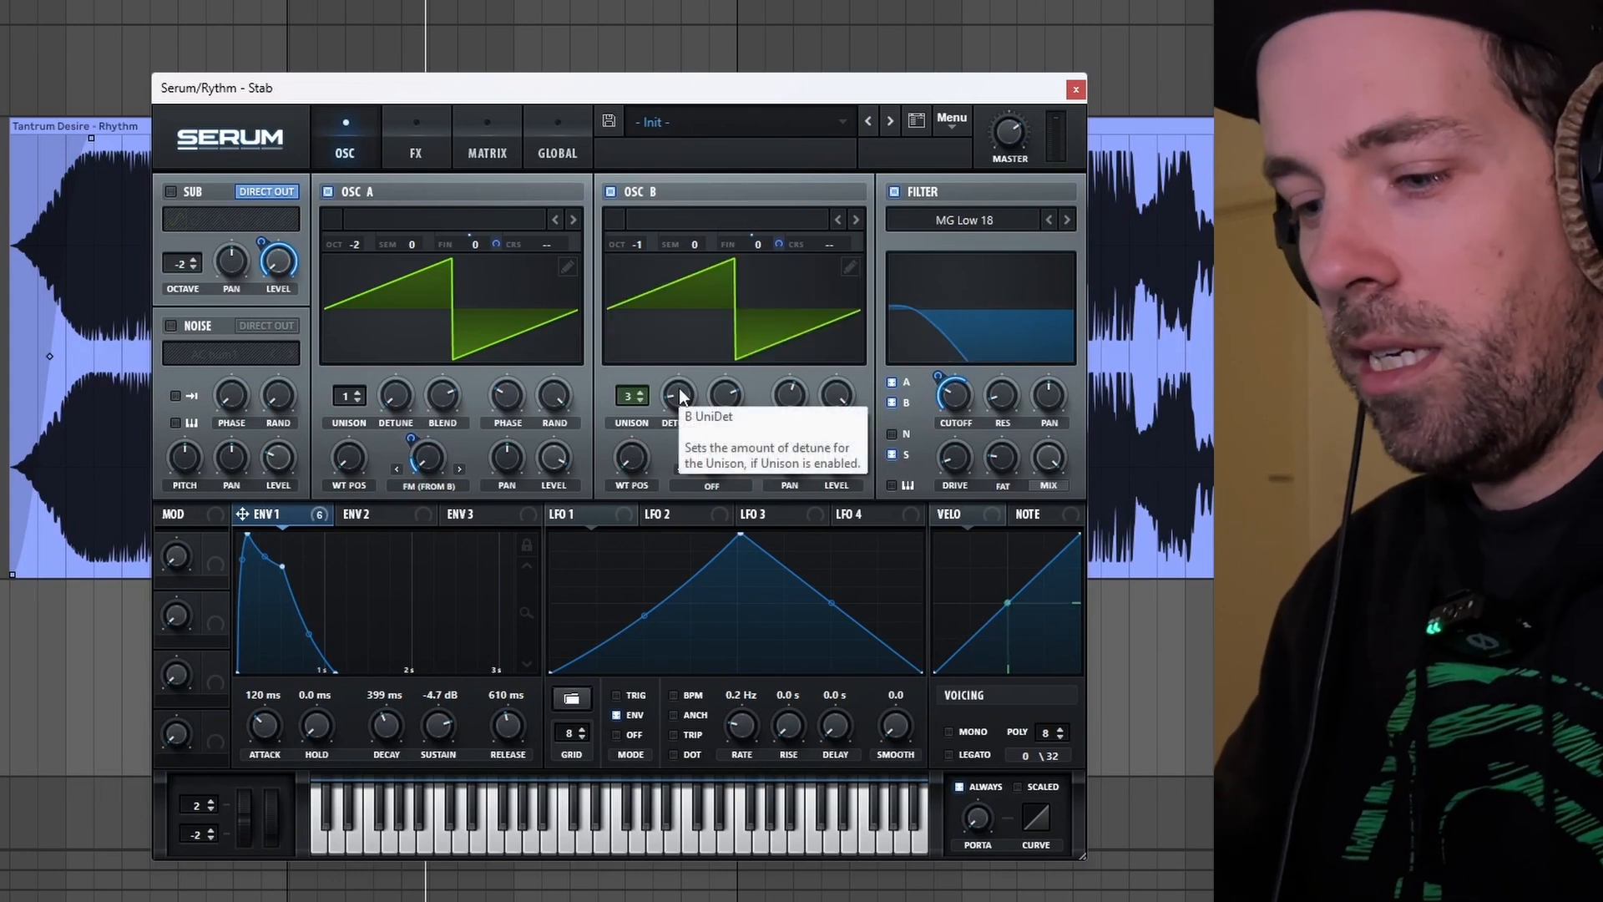
drag(678, 389, 676, 445)
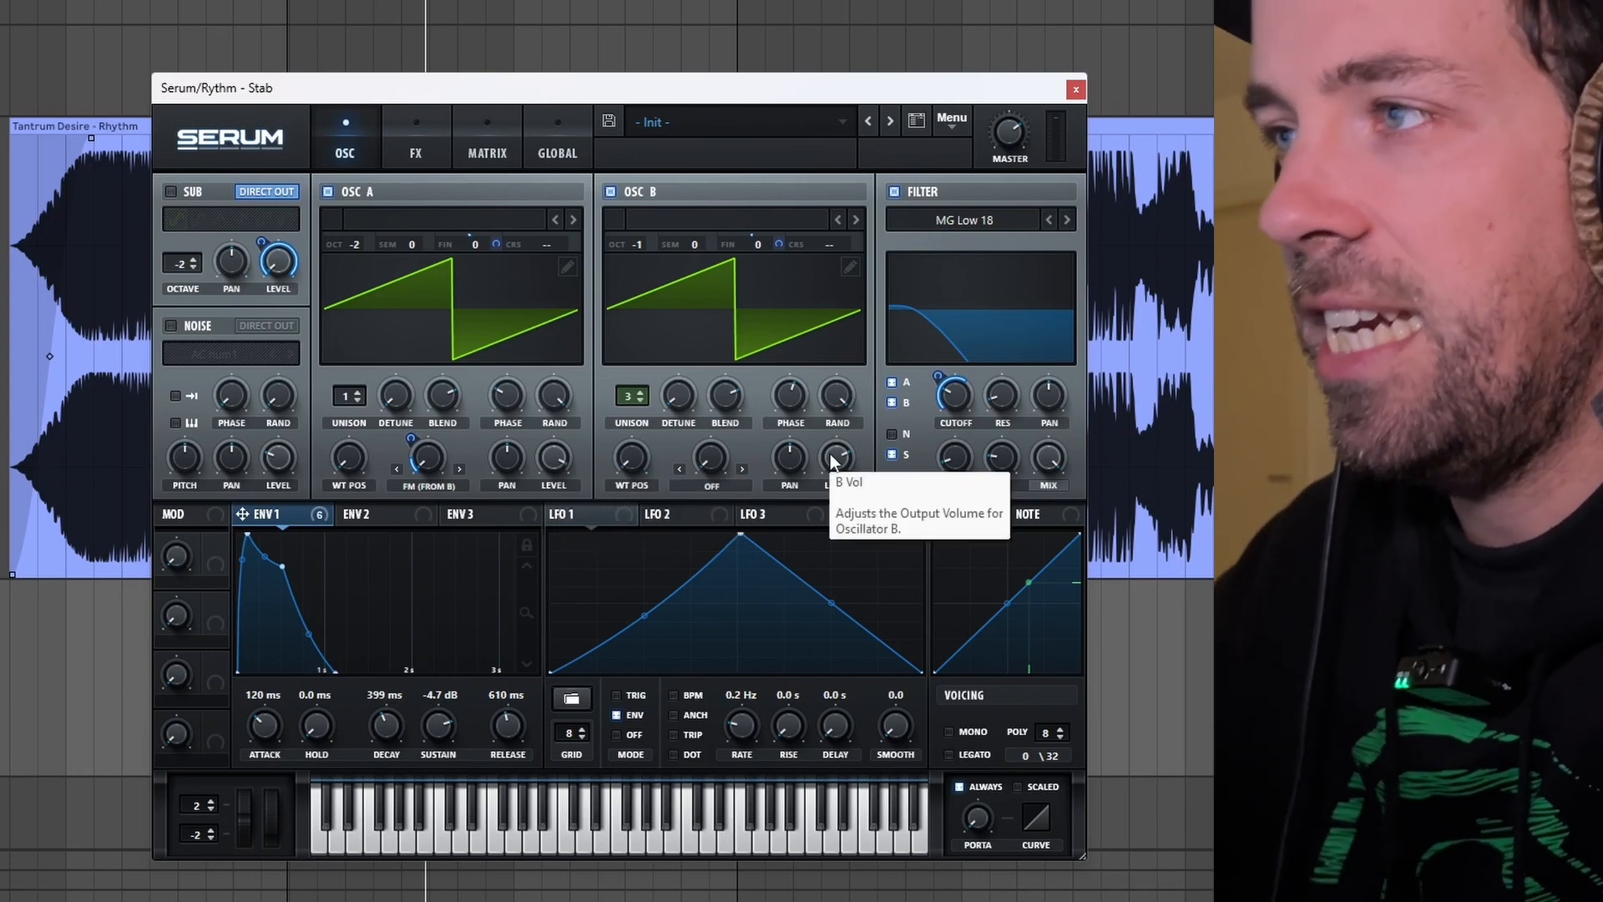
click(169, 193)
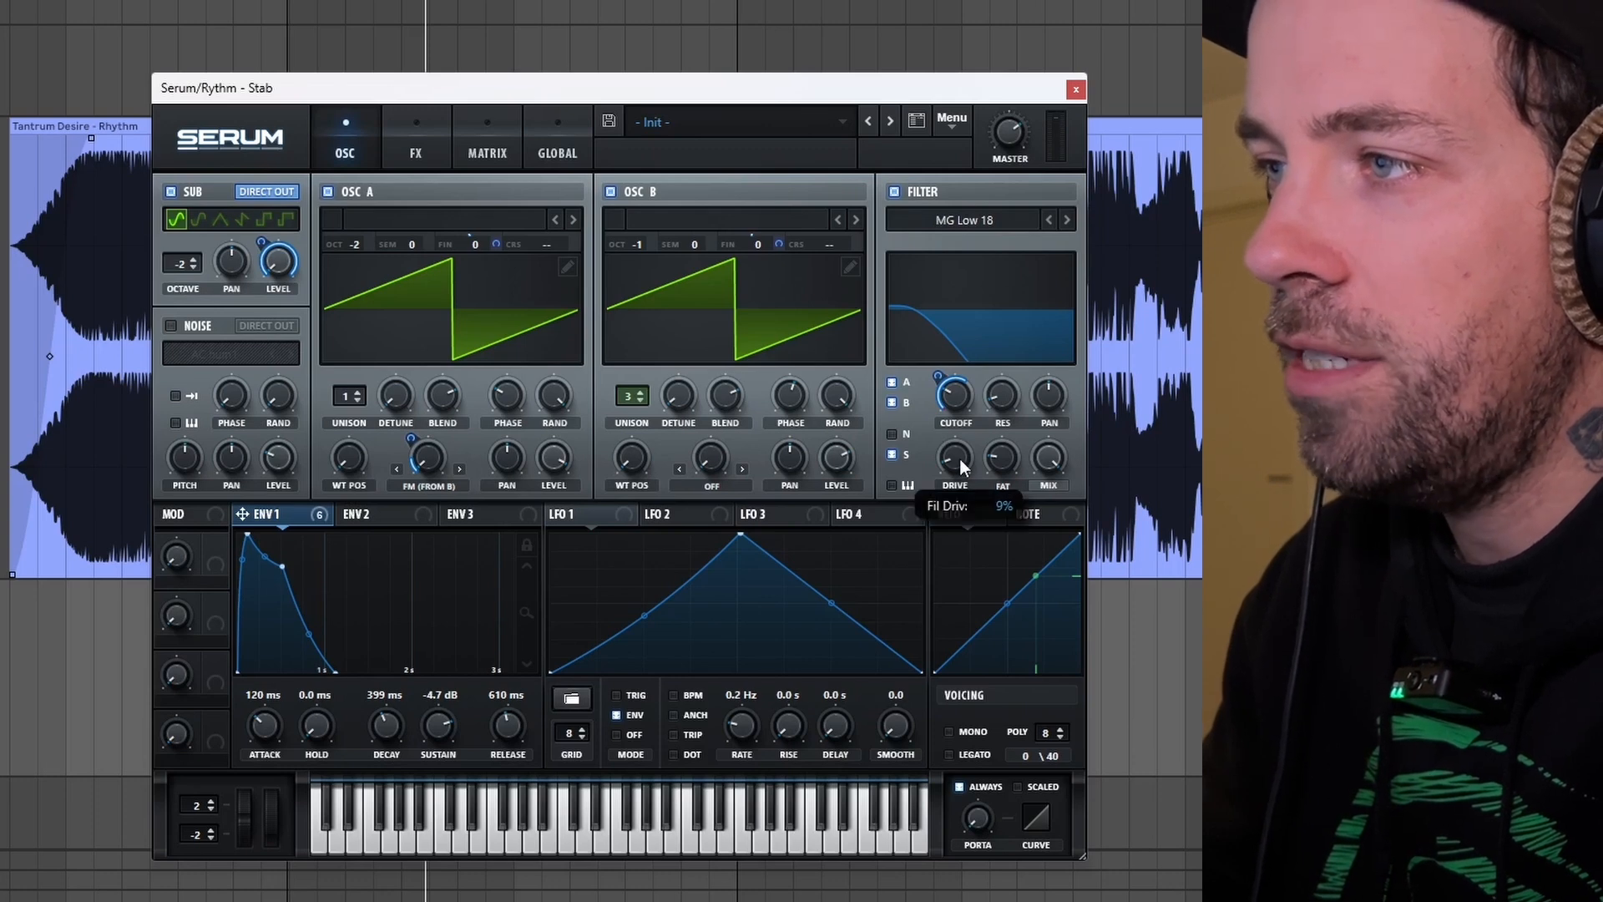
Compare the shapes and rate settings of LFO 1 and LFO 2.
mouse_move(1000, 458)
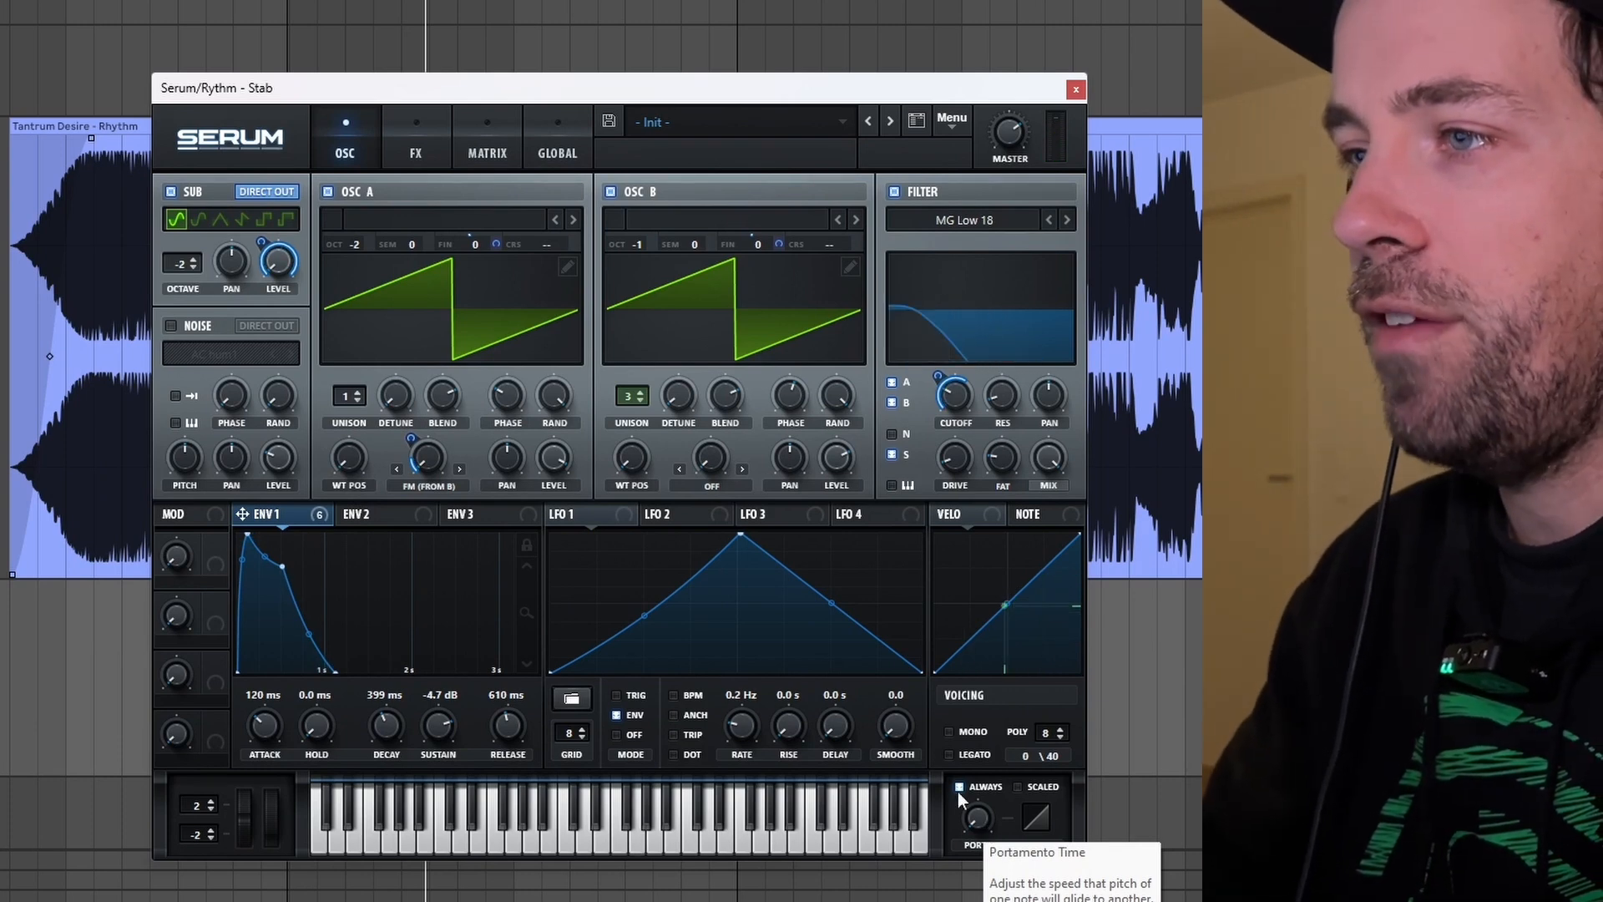
click(678, 514)
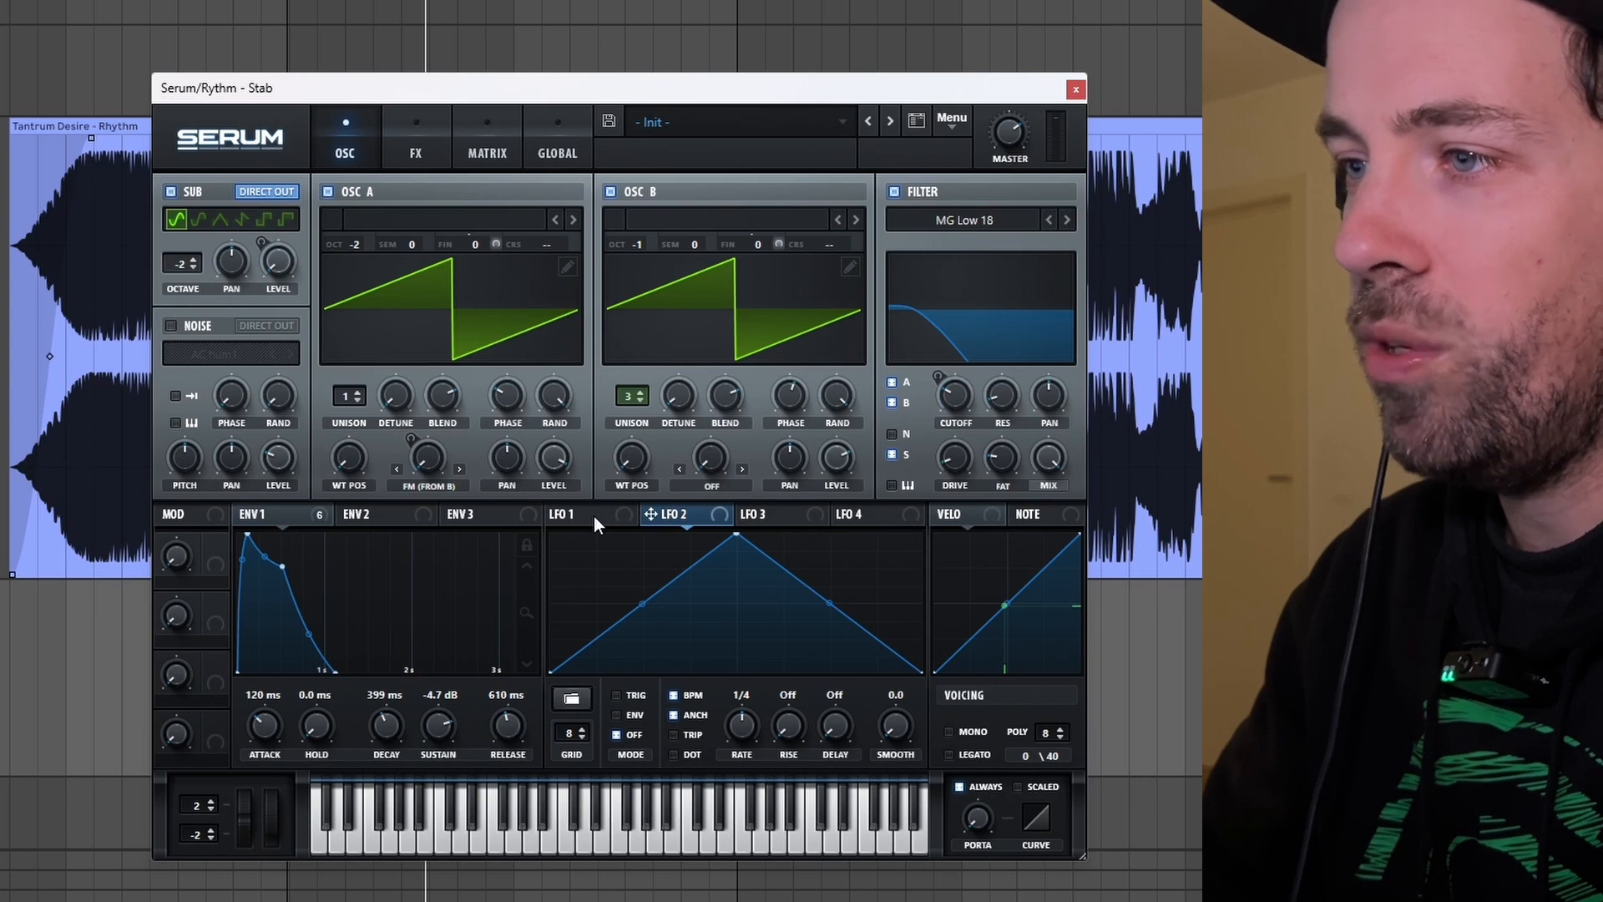
click(594, 516)
click(678, 526)
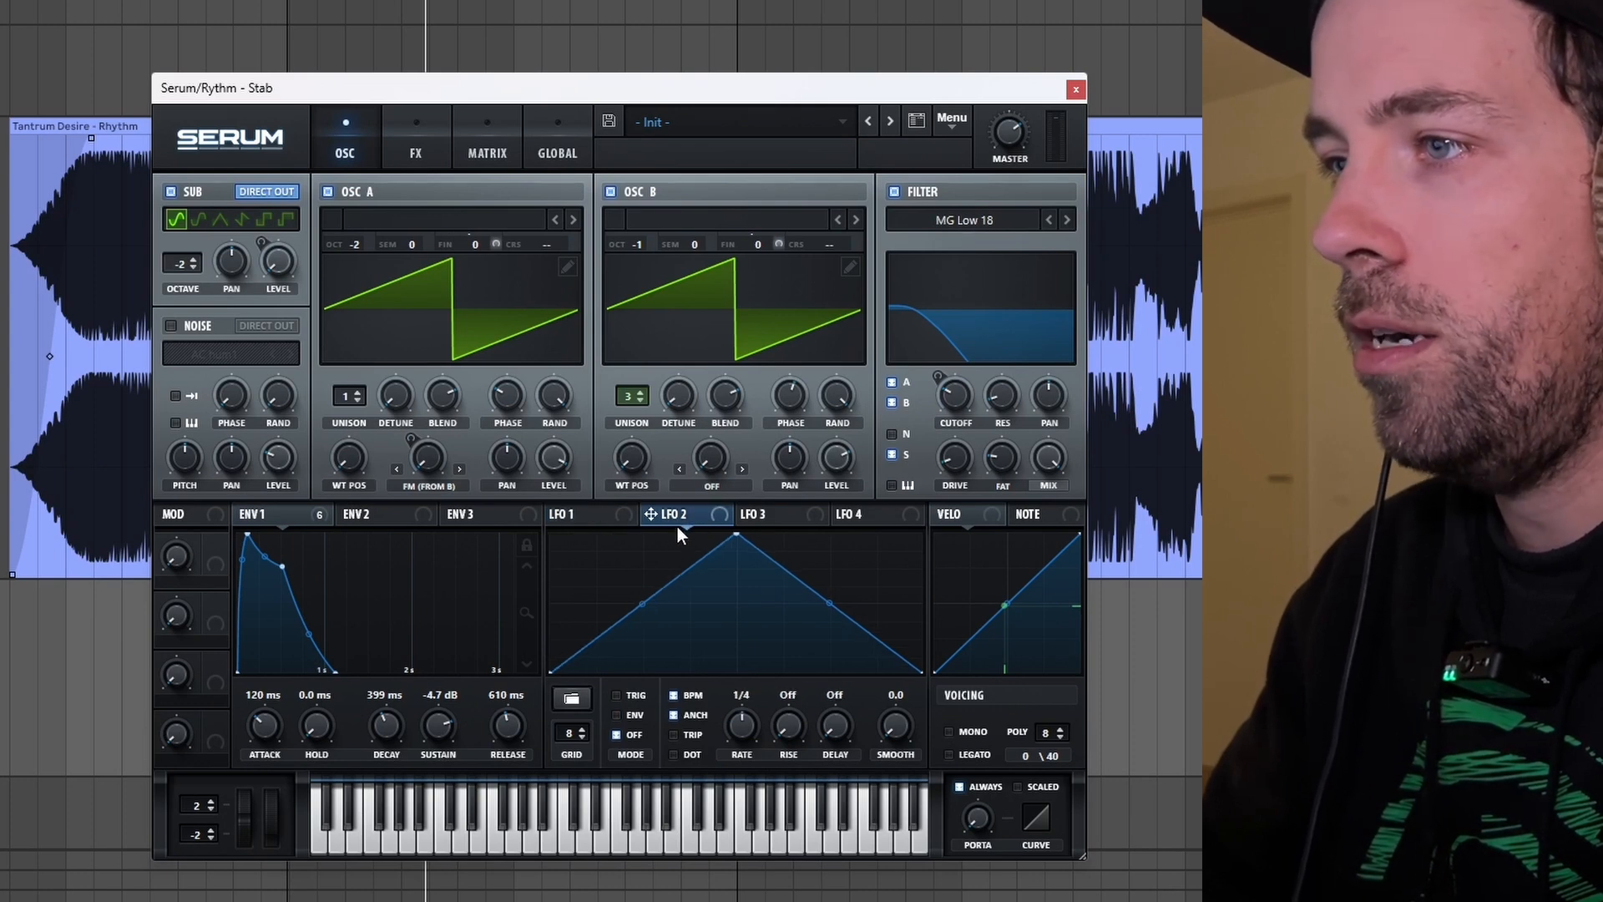
click(619, 524)
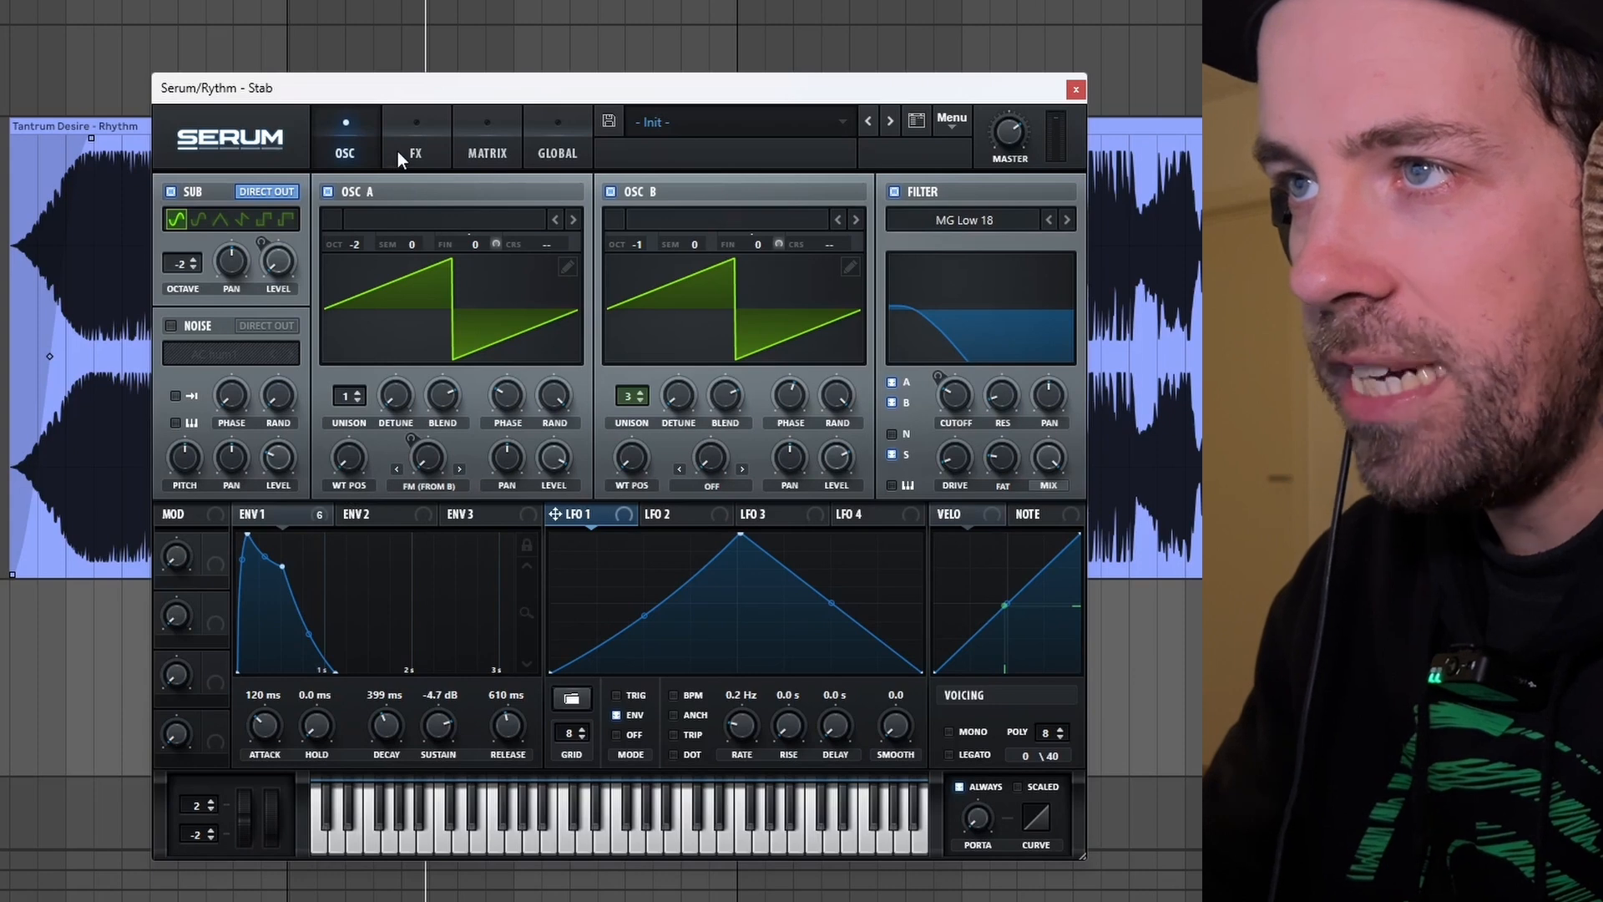
Turn Serum's Tube distortion effect back on and compare the sound with and without it.
click(397, 152)
drag(322, 93, 314, 72)
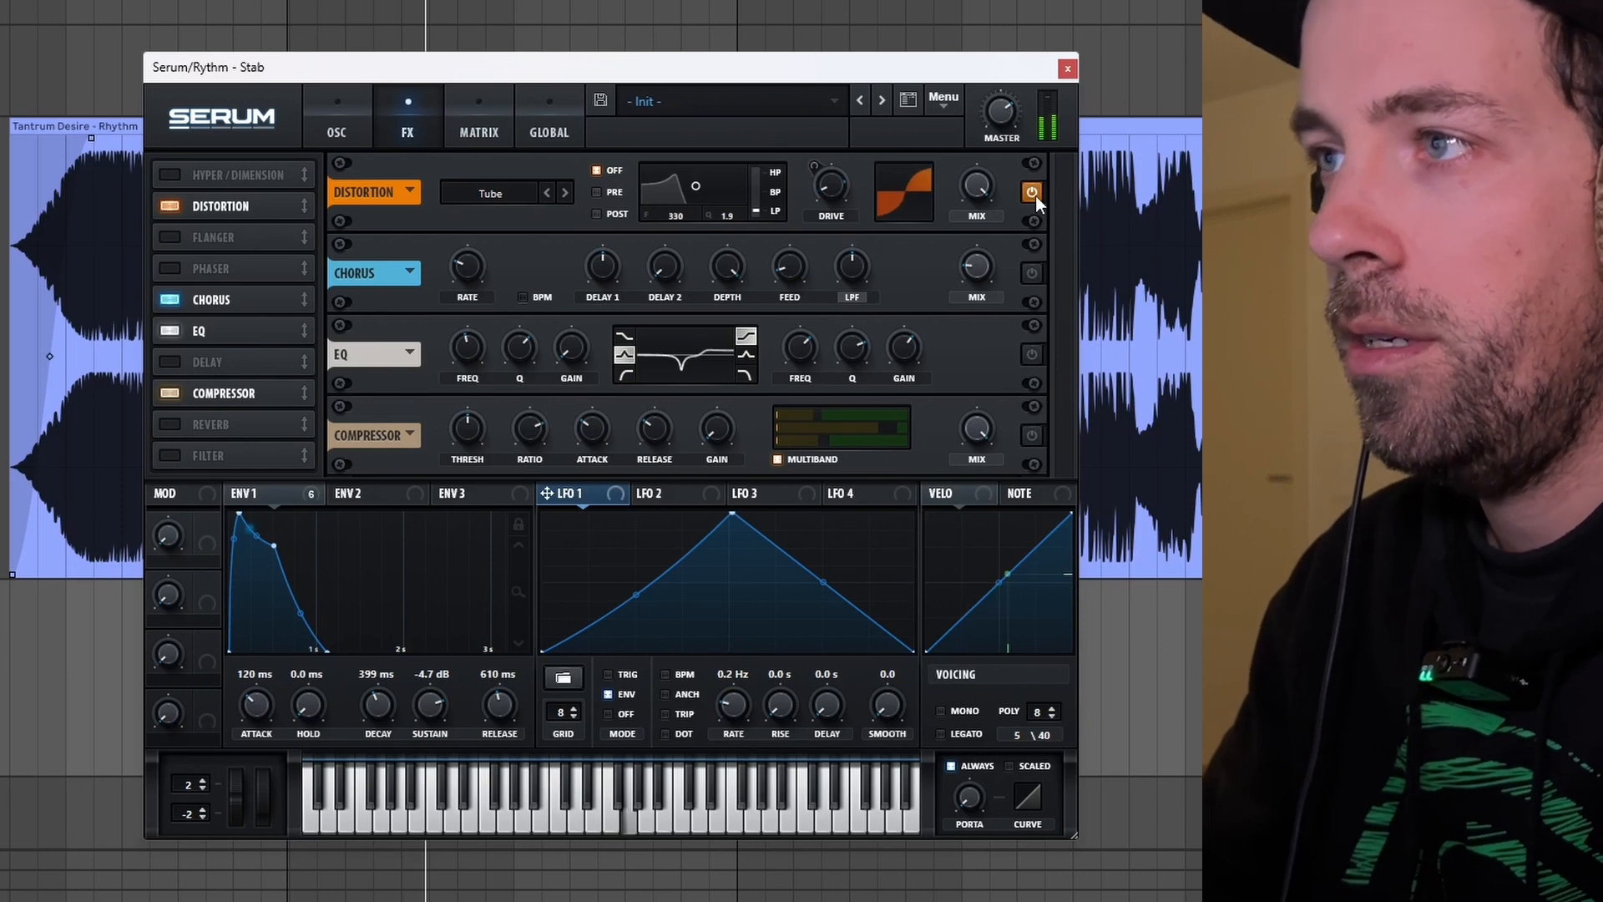
click(1036, 196)
click(1035, 195)
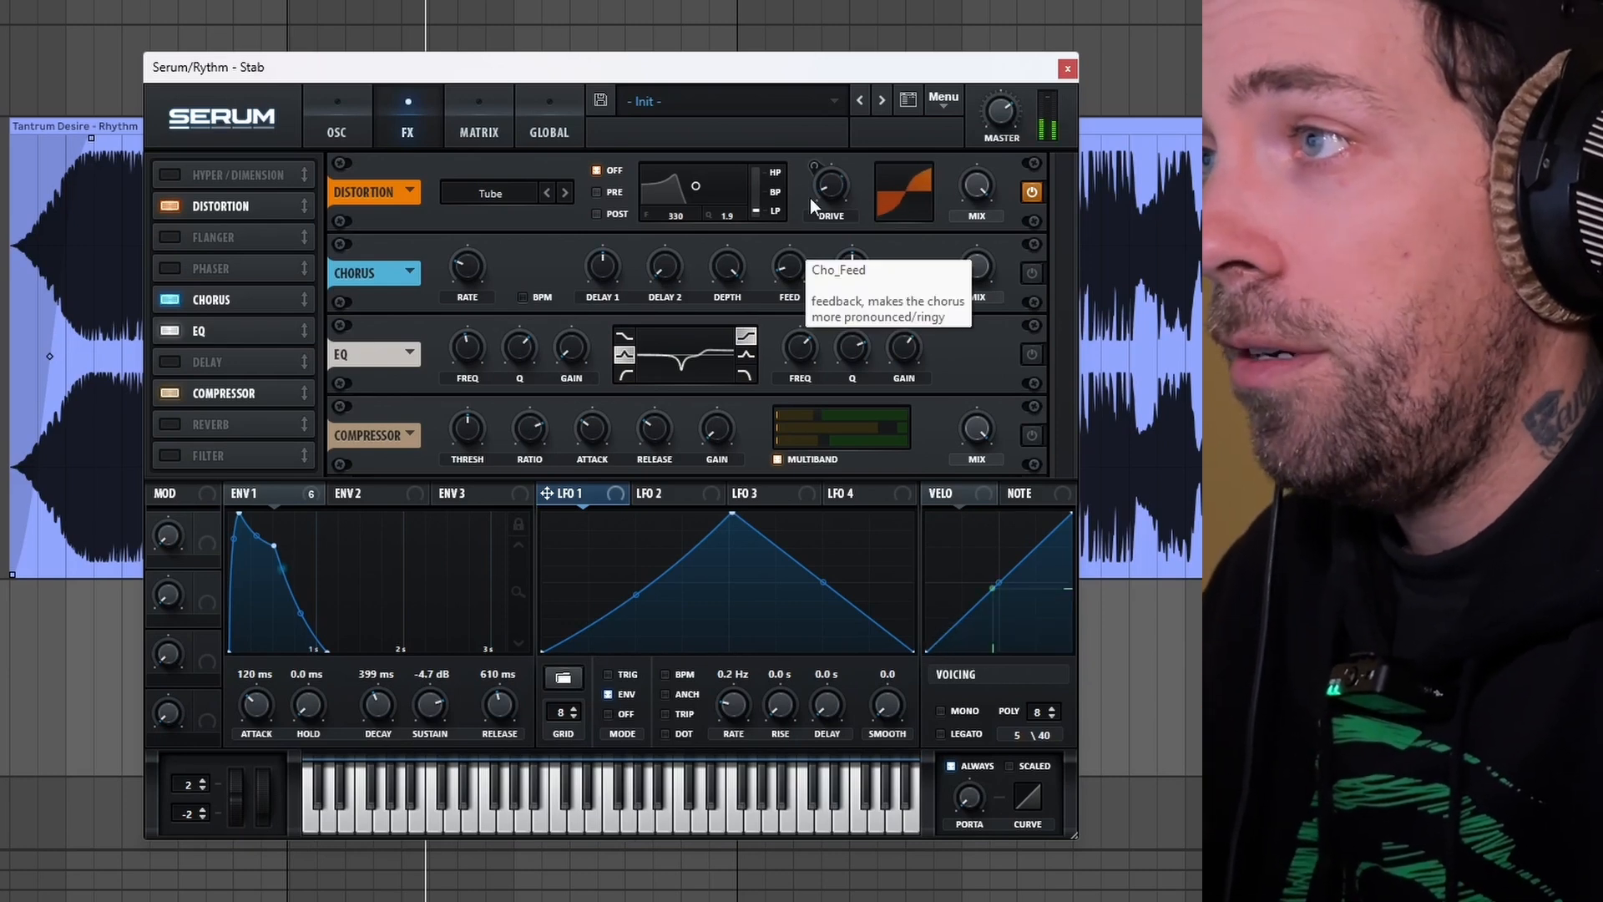
mouse_move(269, 489)
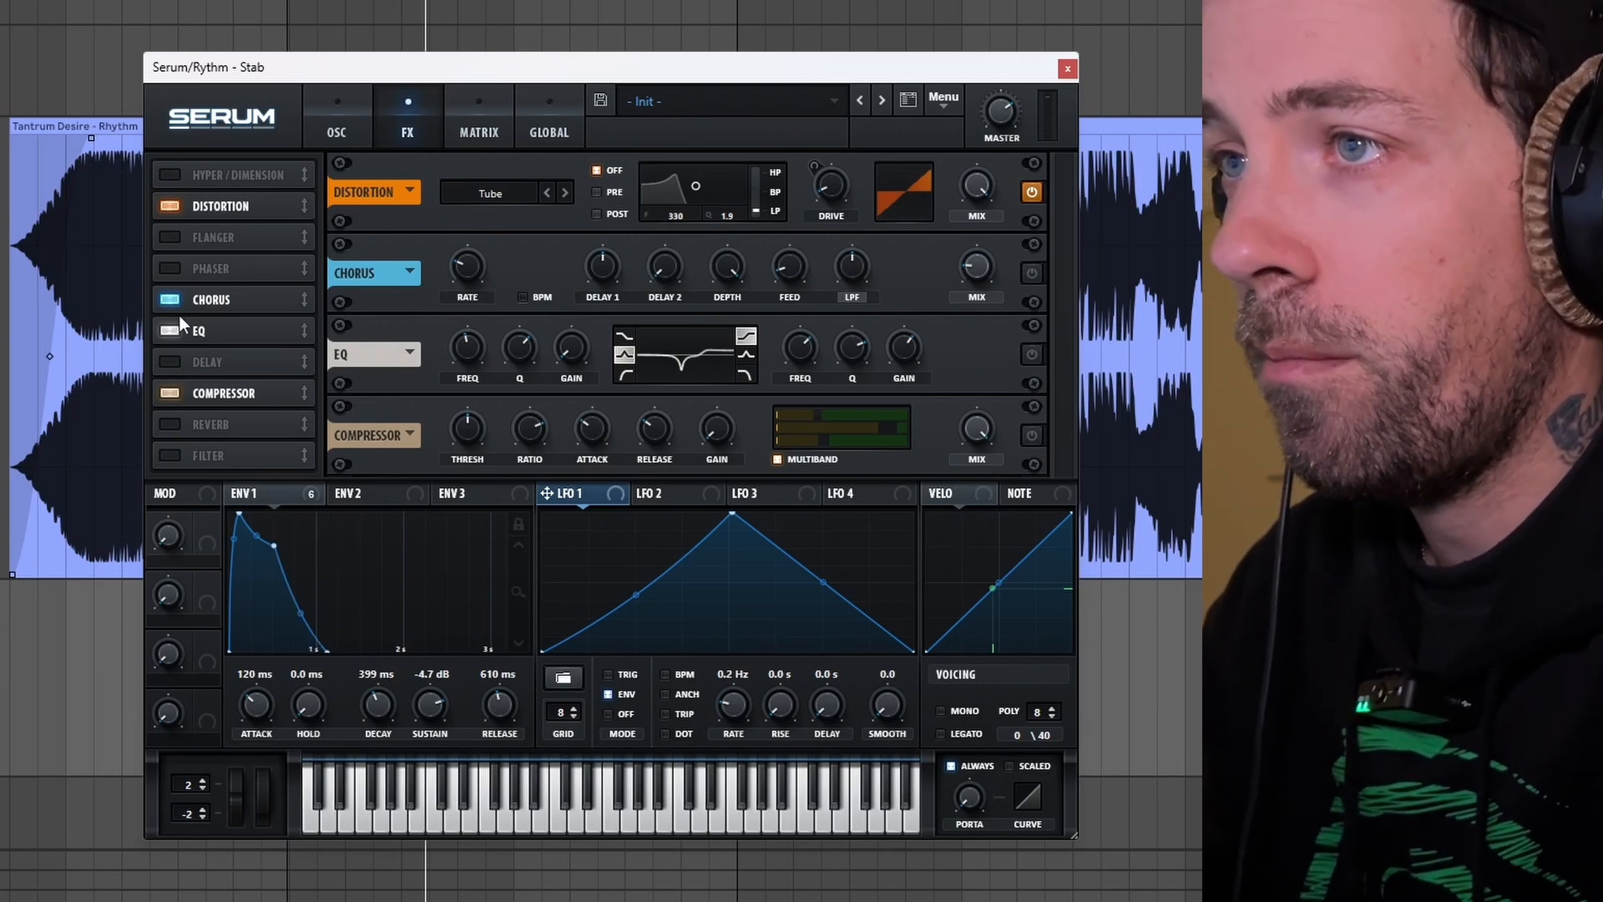
Turn the chorus and EQ effects back on in Serum's effects chain.
click(1031, 274)
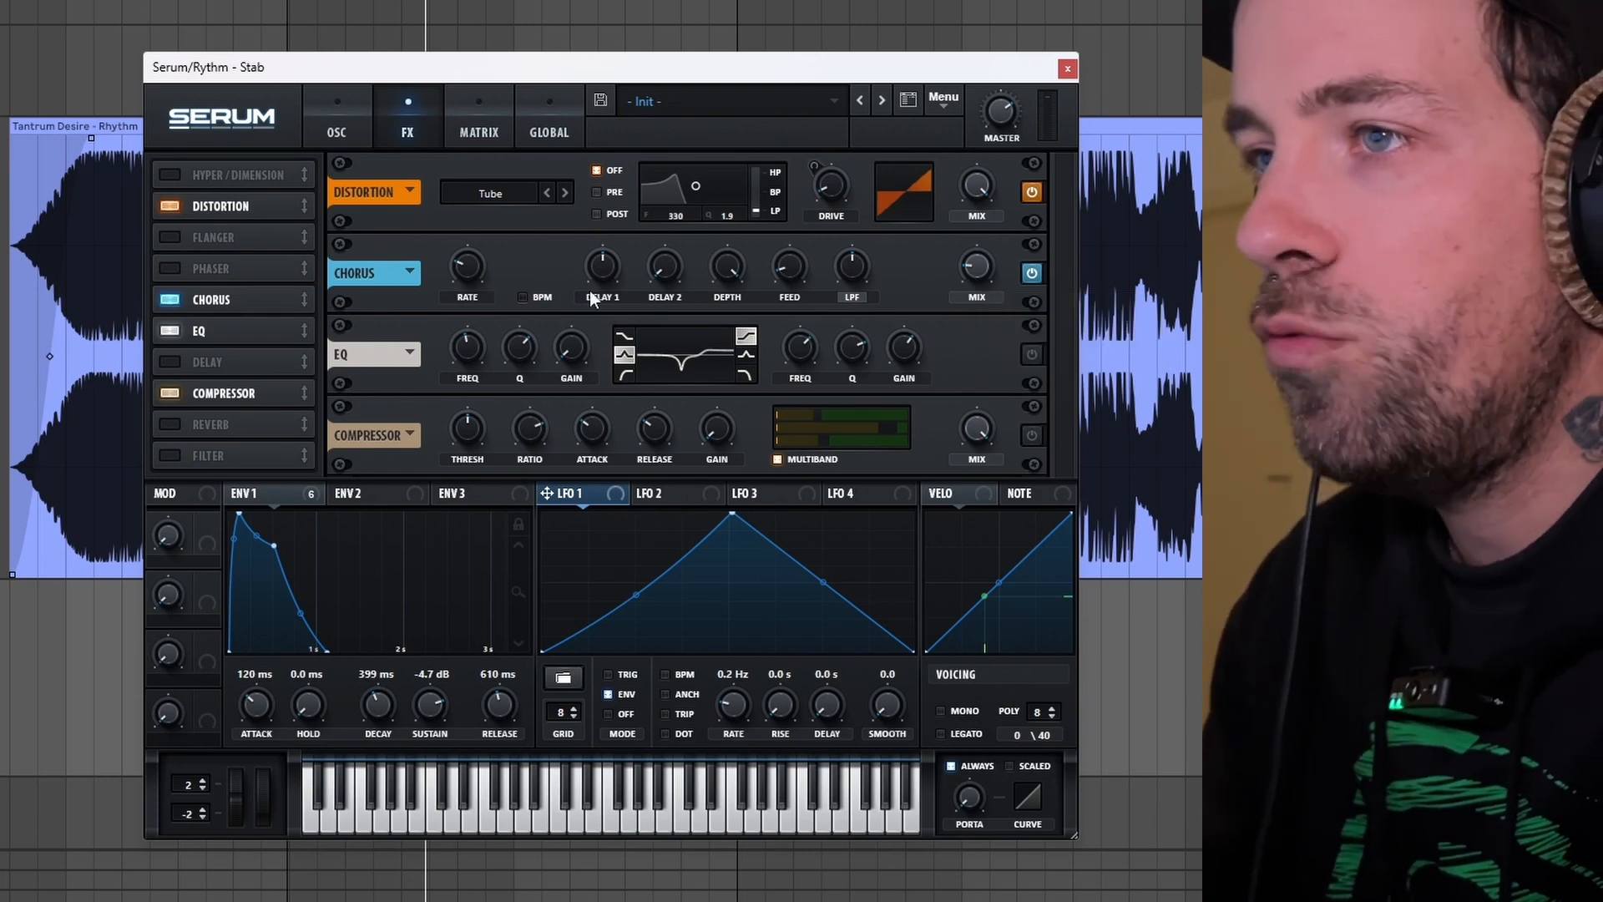
click(1029, 356)
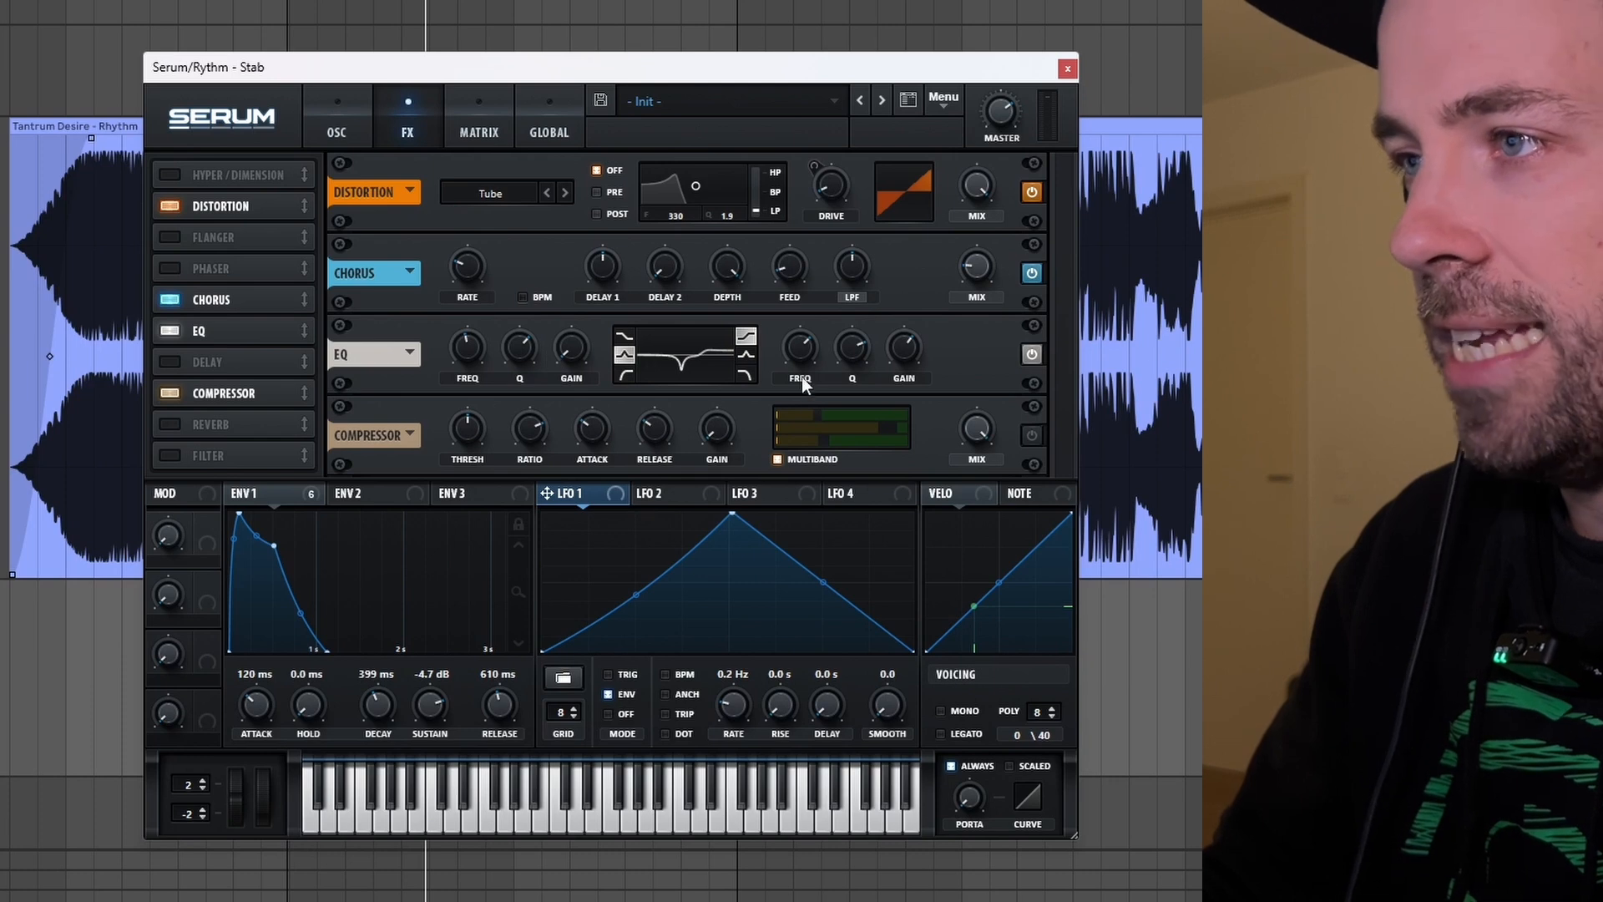
mouse_move(799, 354)
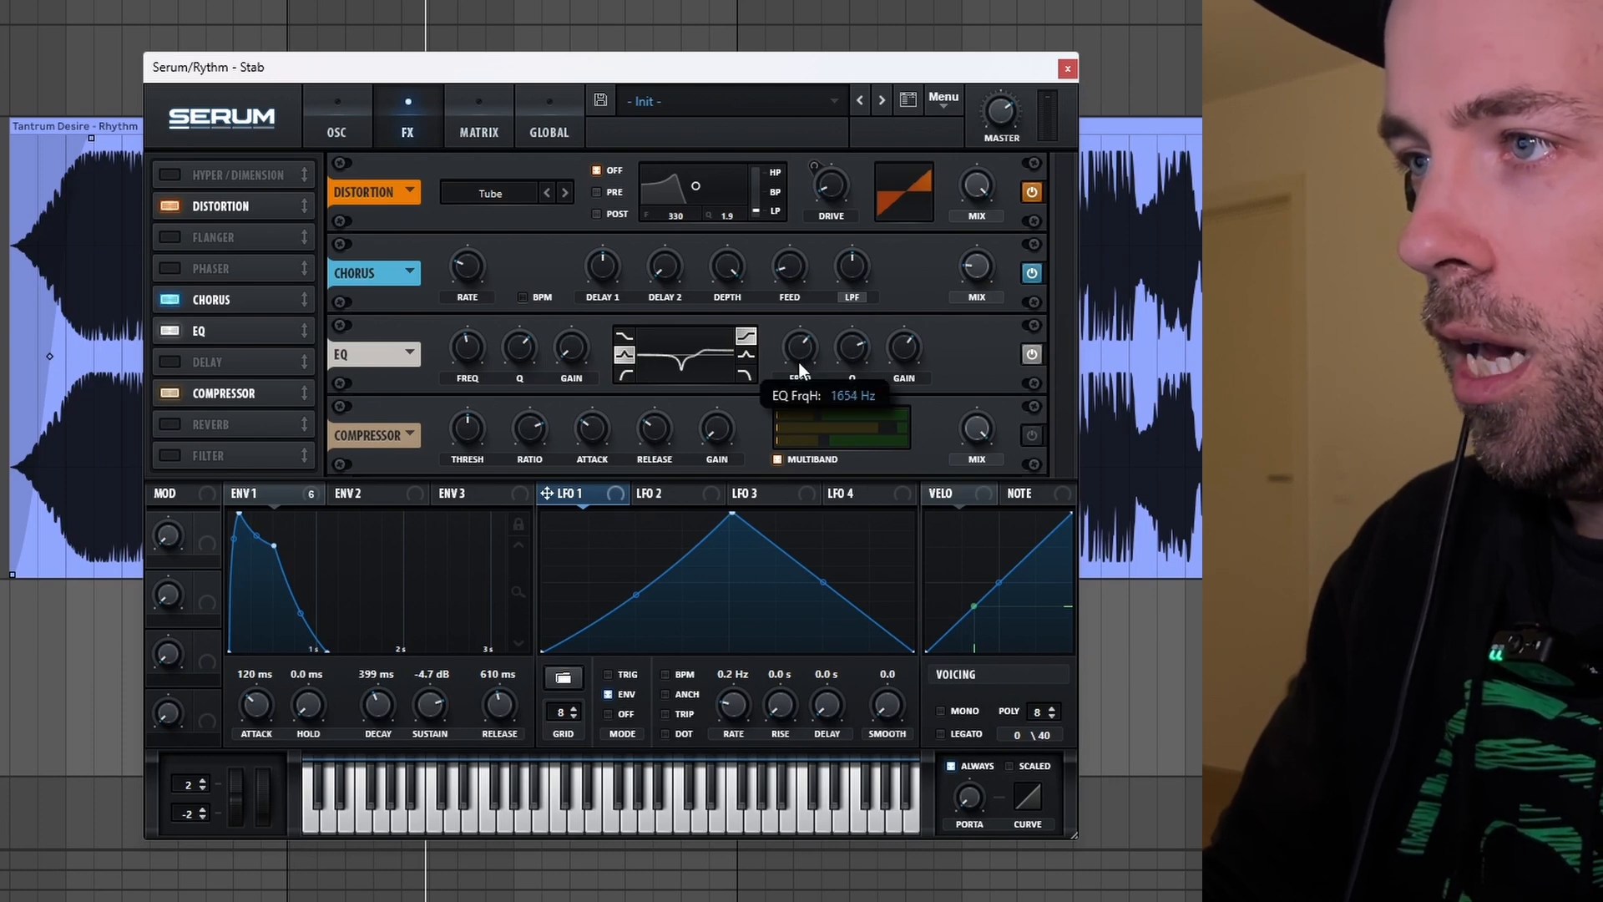
Return to Serum's oscillator view and bring up the devices of the rack's DRY SIGNAL chain.
mouse_move(474, 349)
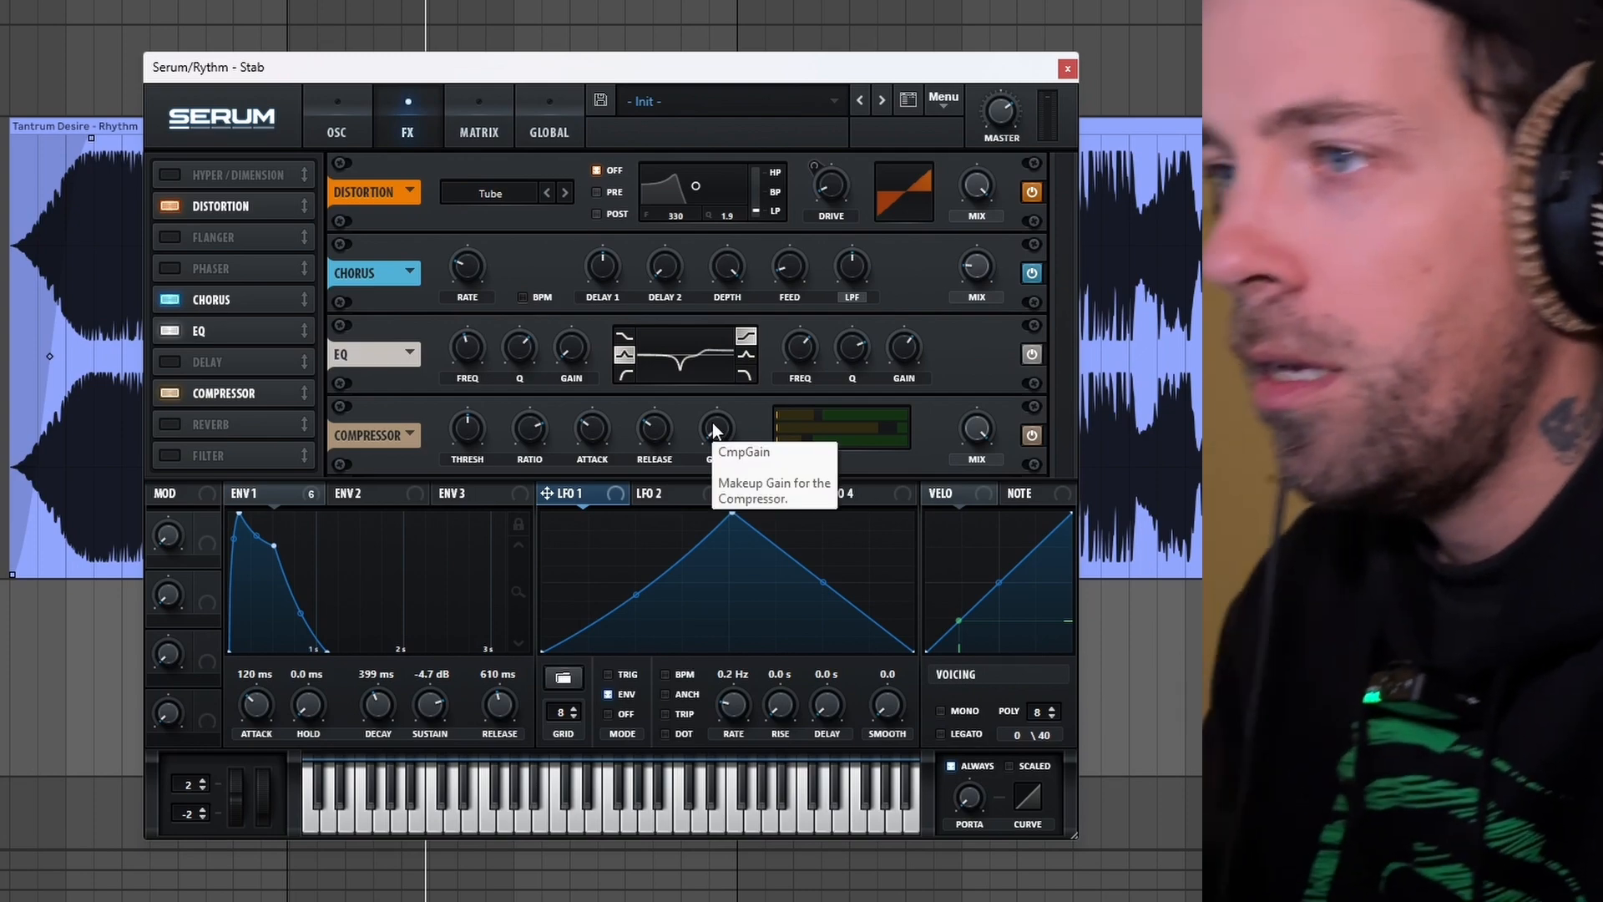
click(363, 123)
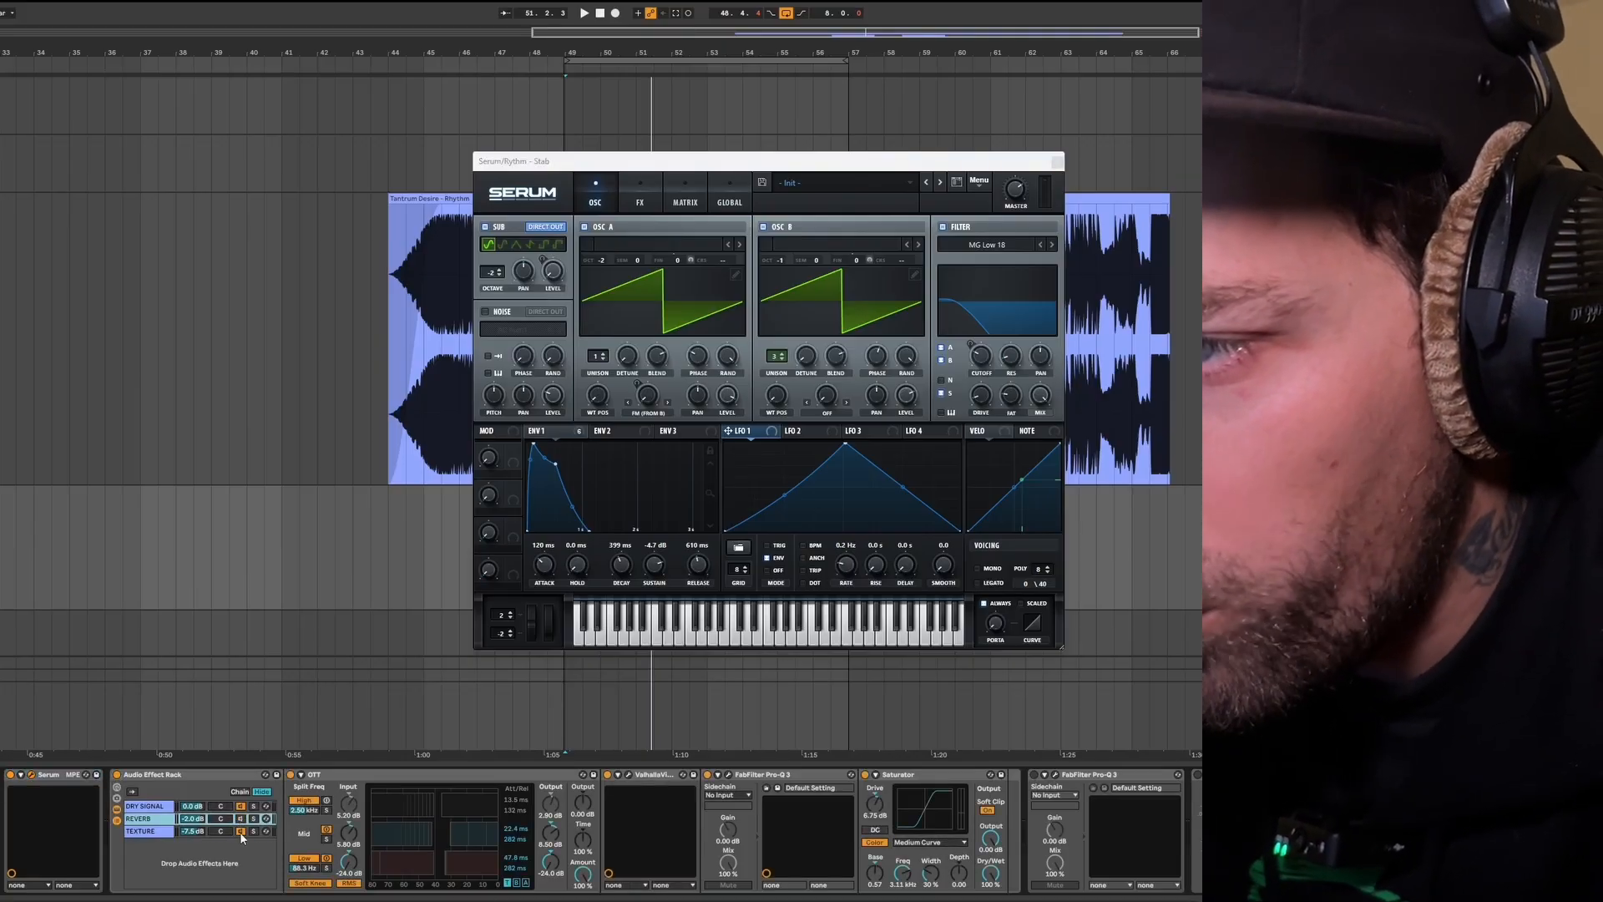
click(187, 829)
click(151, 806)
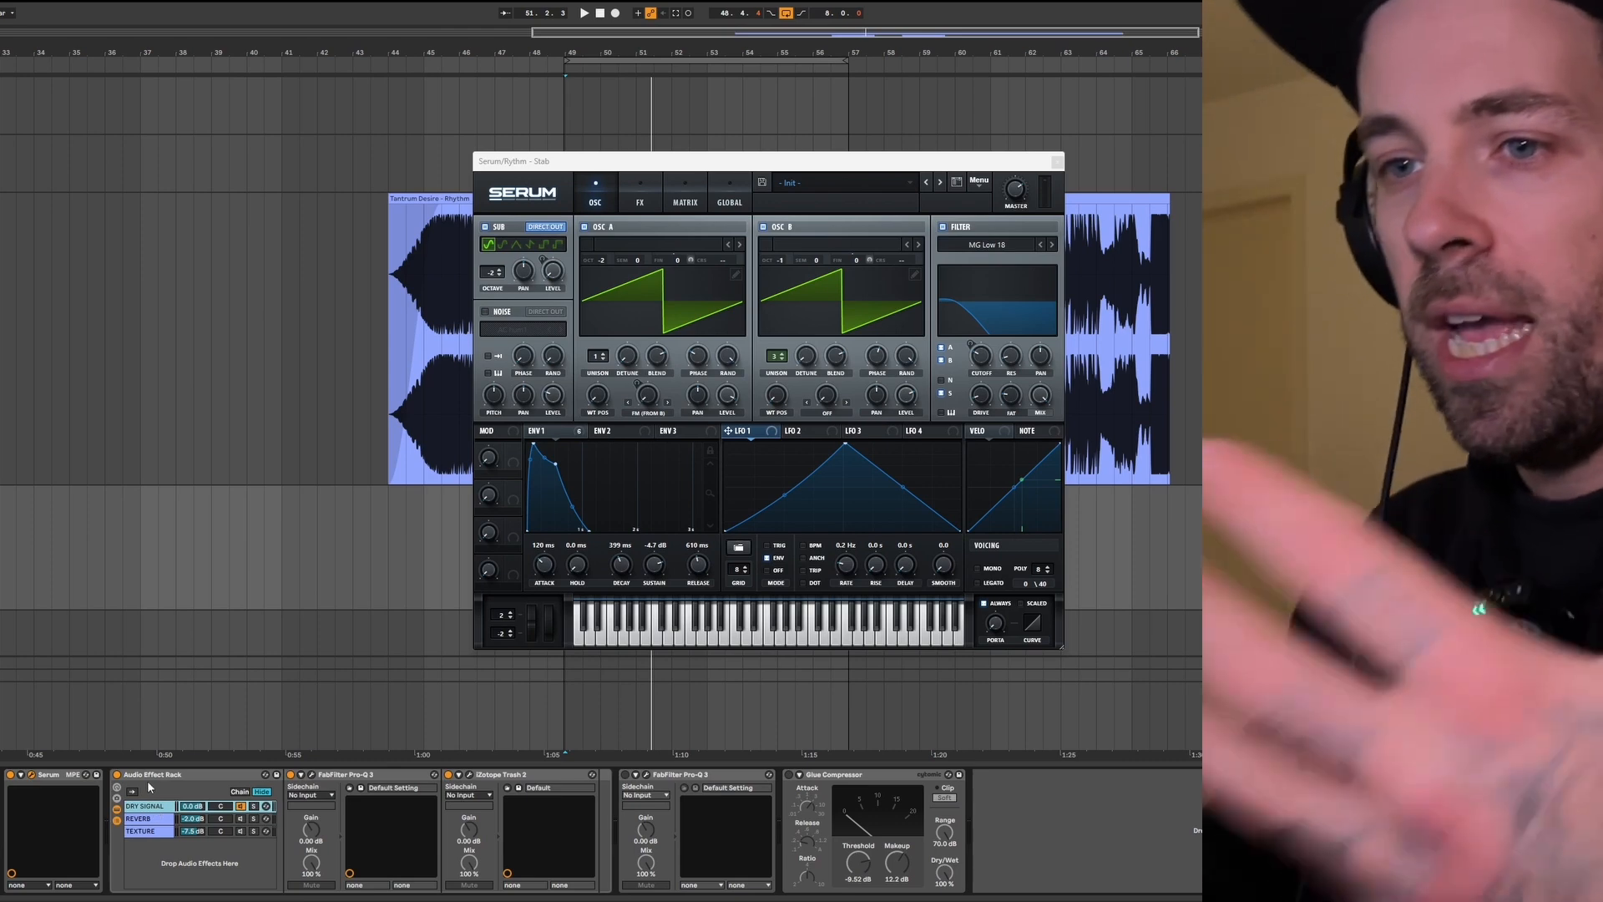
click(150, 783)
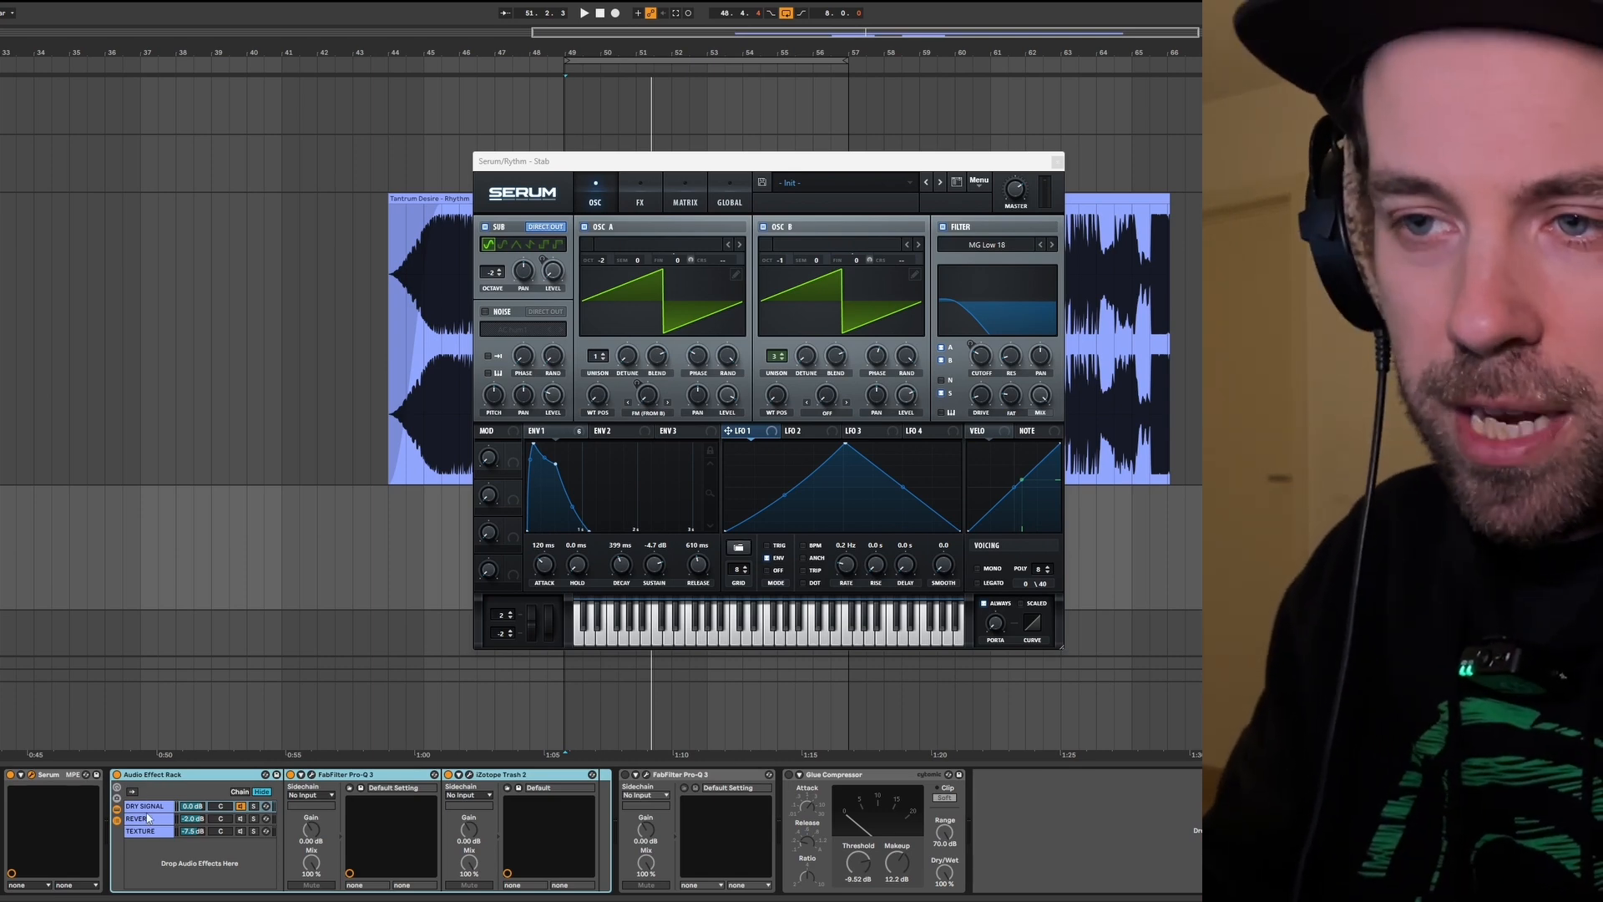
click(146, 809)
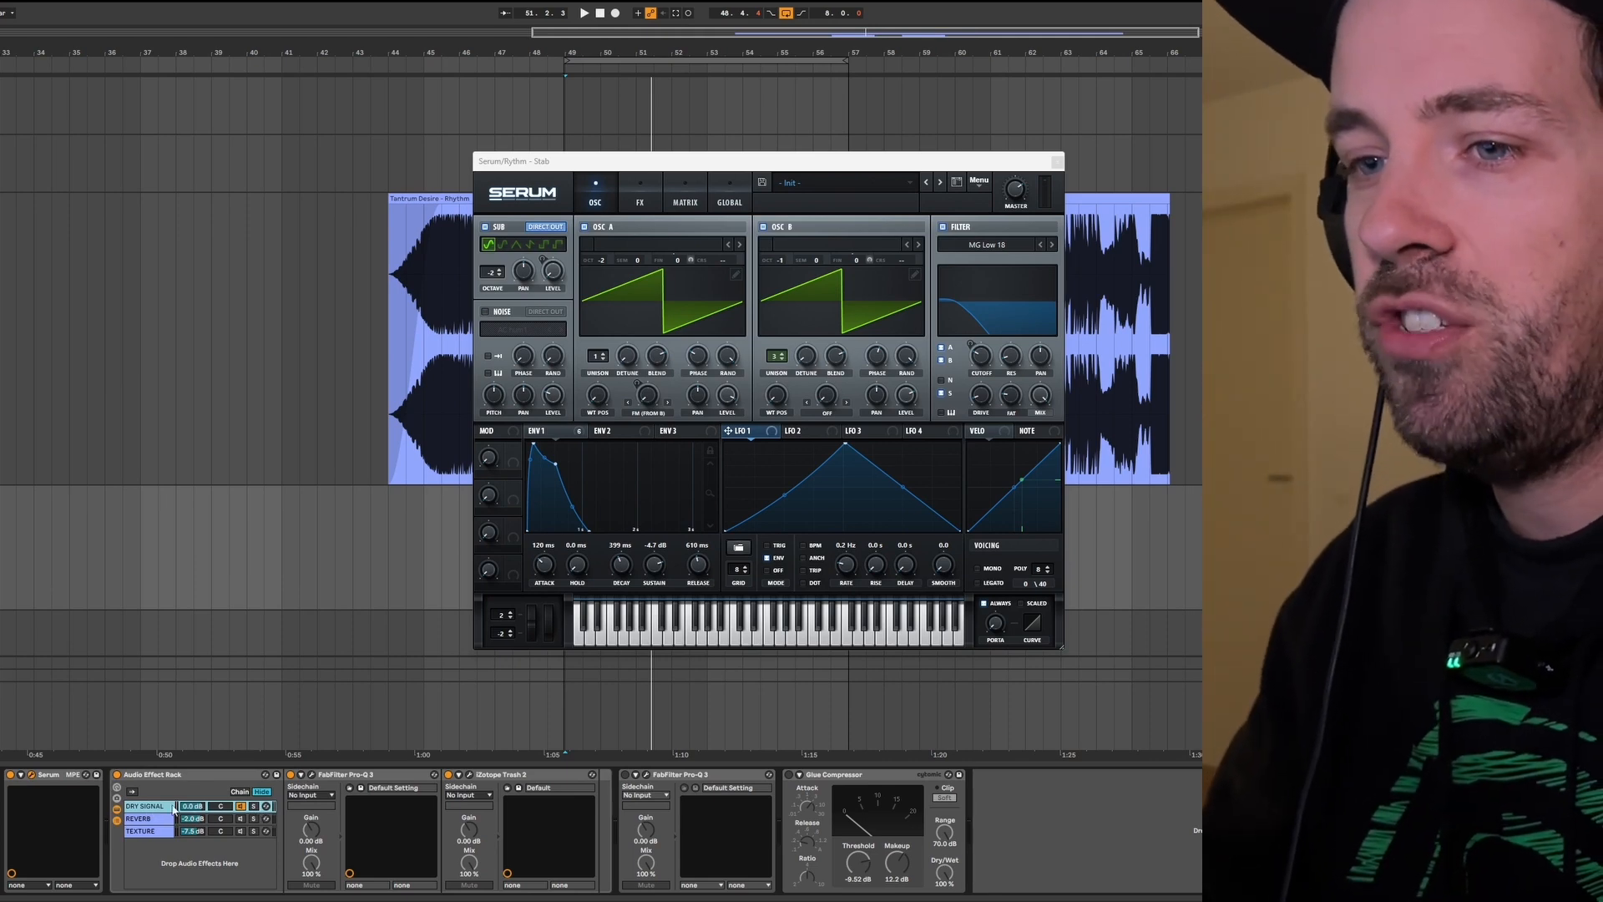
Open the DRY SIGNAL chain's Pro-Q 3 and examine its low cut, two dips and upper boost.
click(313, 775)
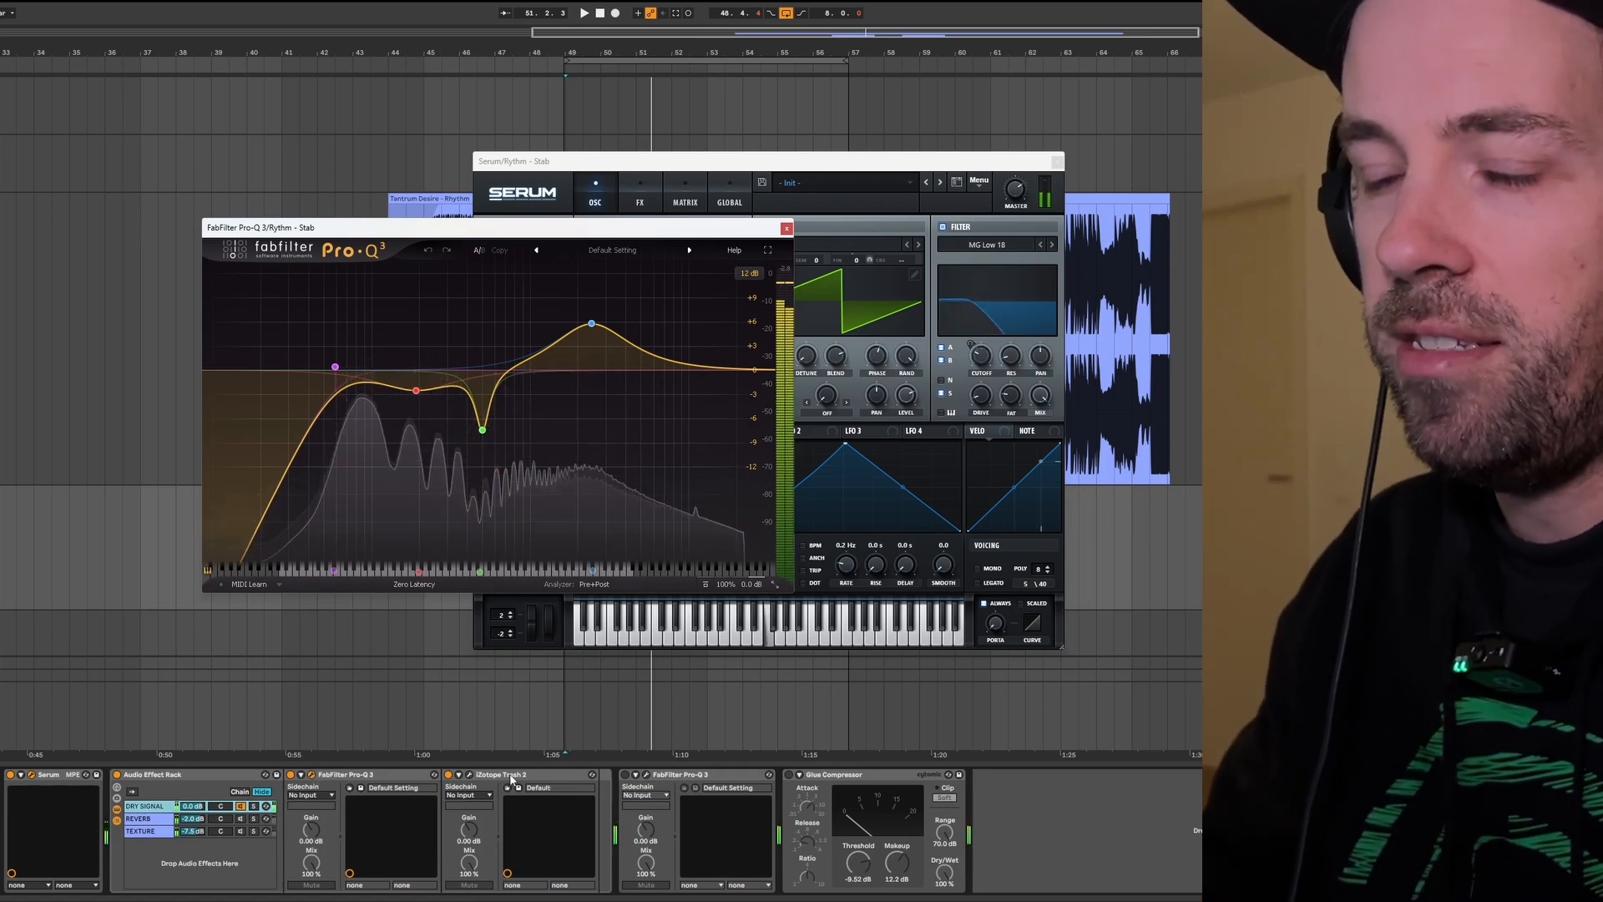
mouse_move(331, 388)
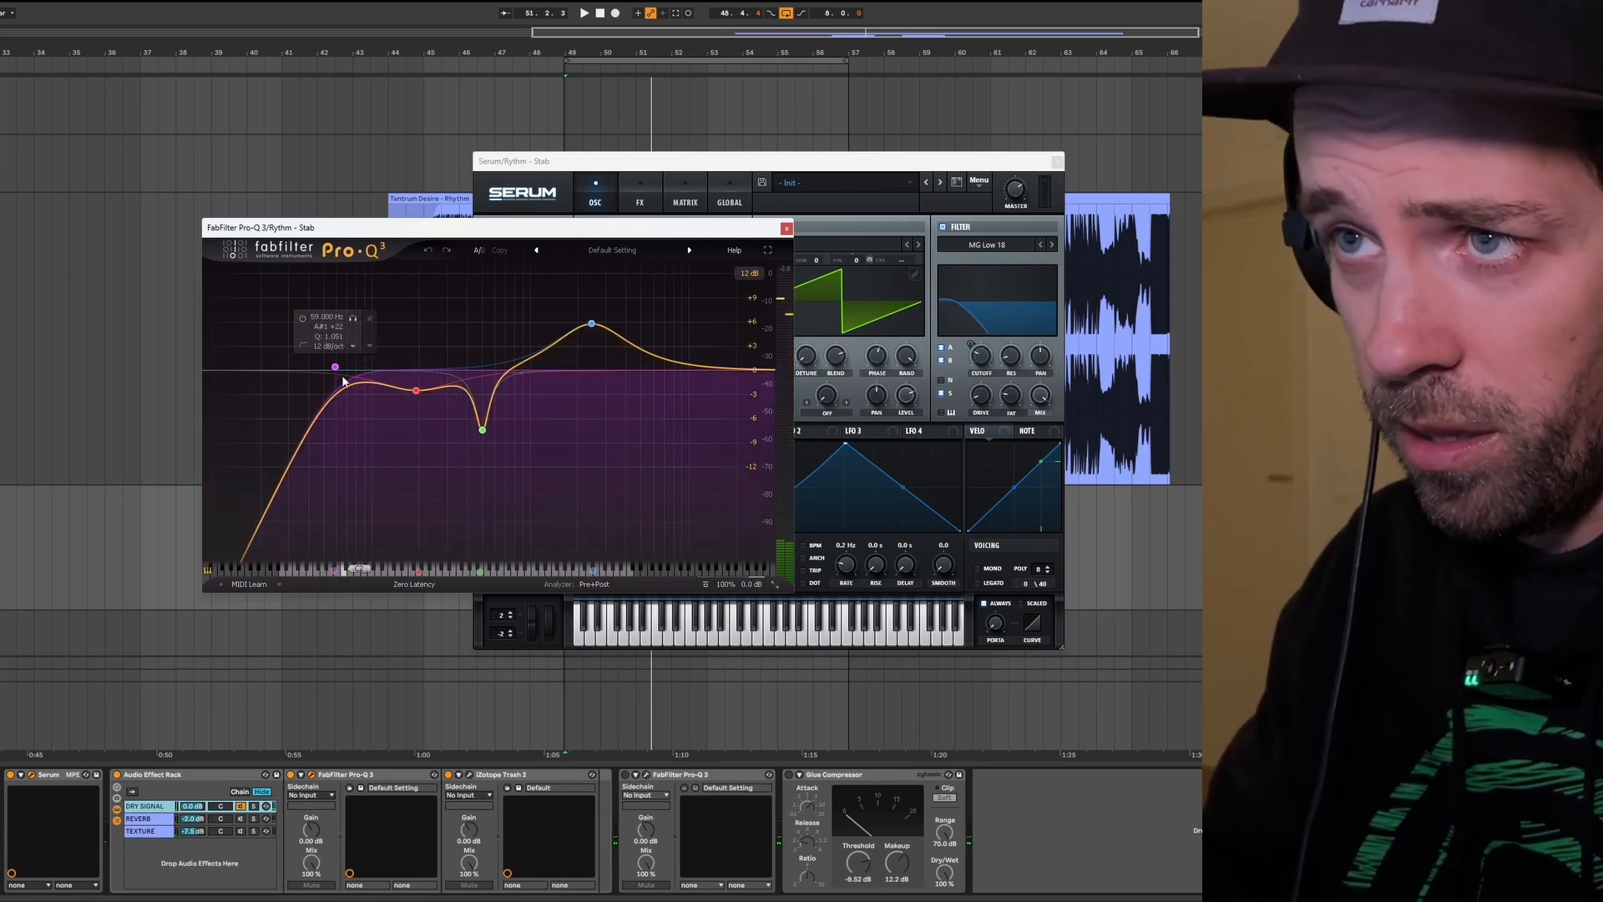
double_click(407, 390)
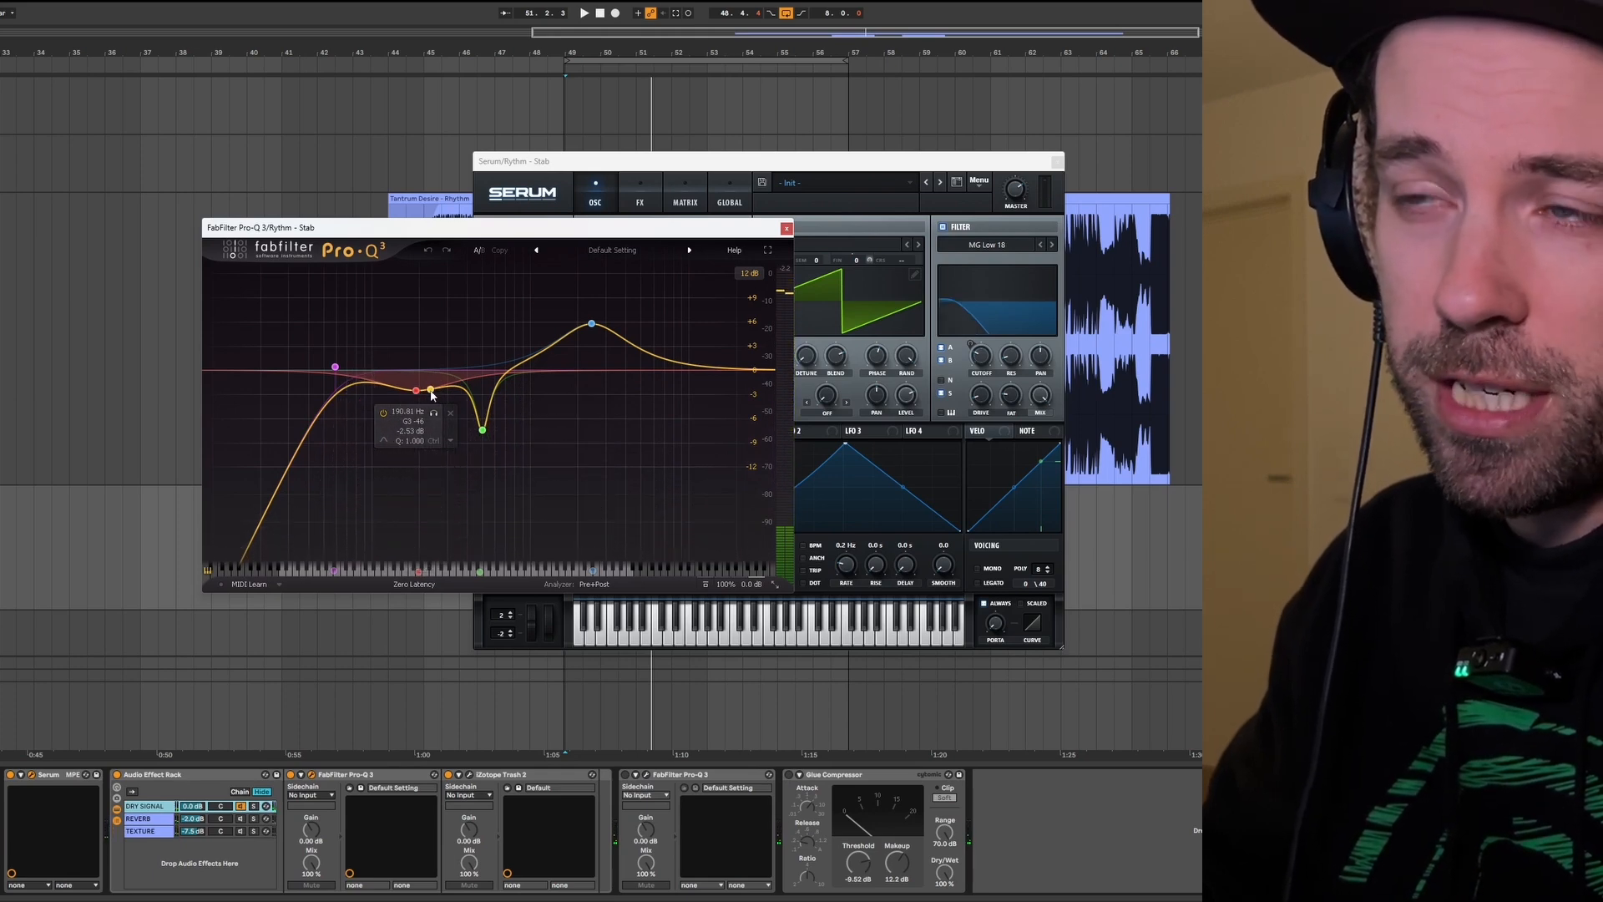
click(481, 429)
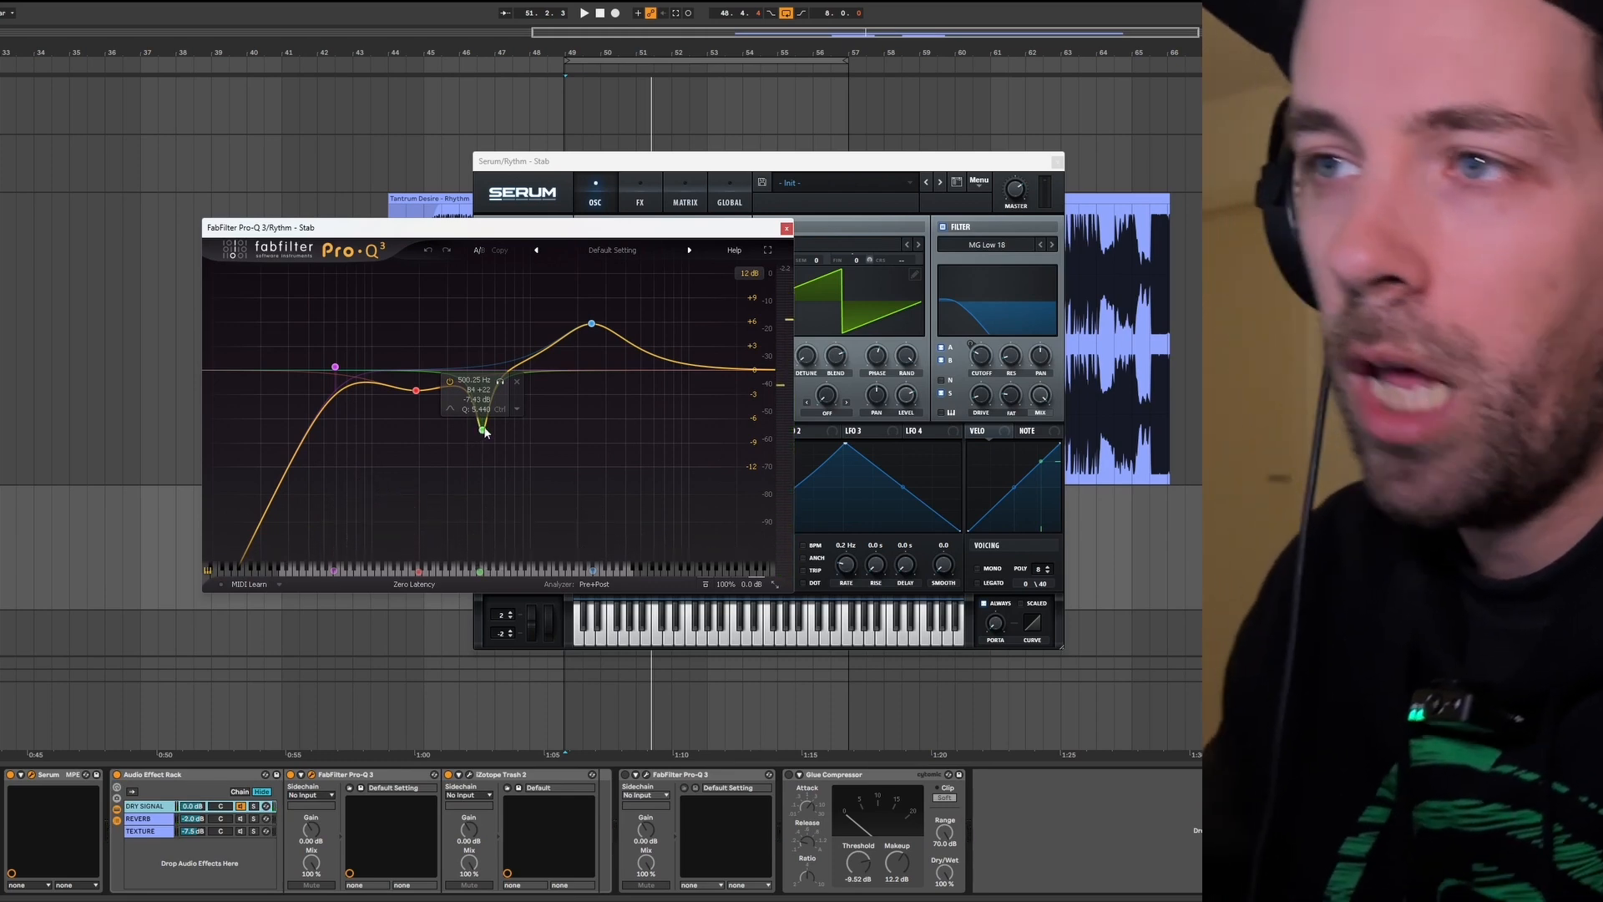
click(591, 323)
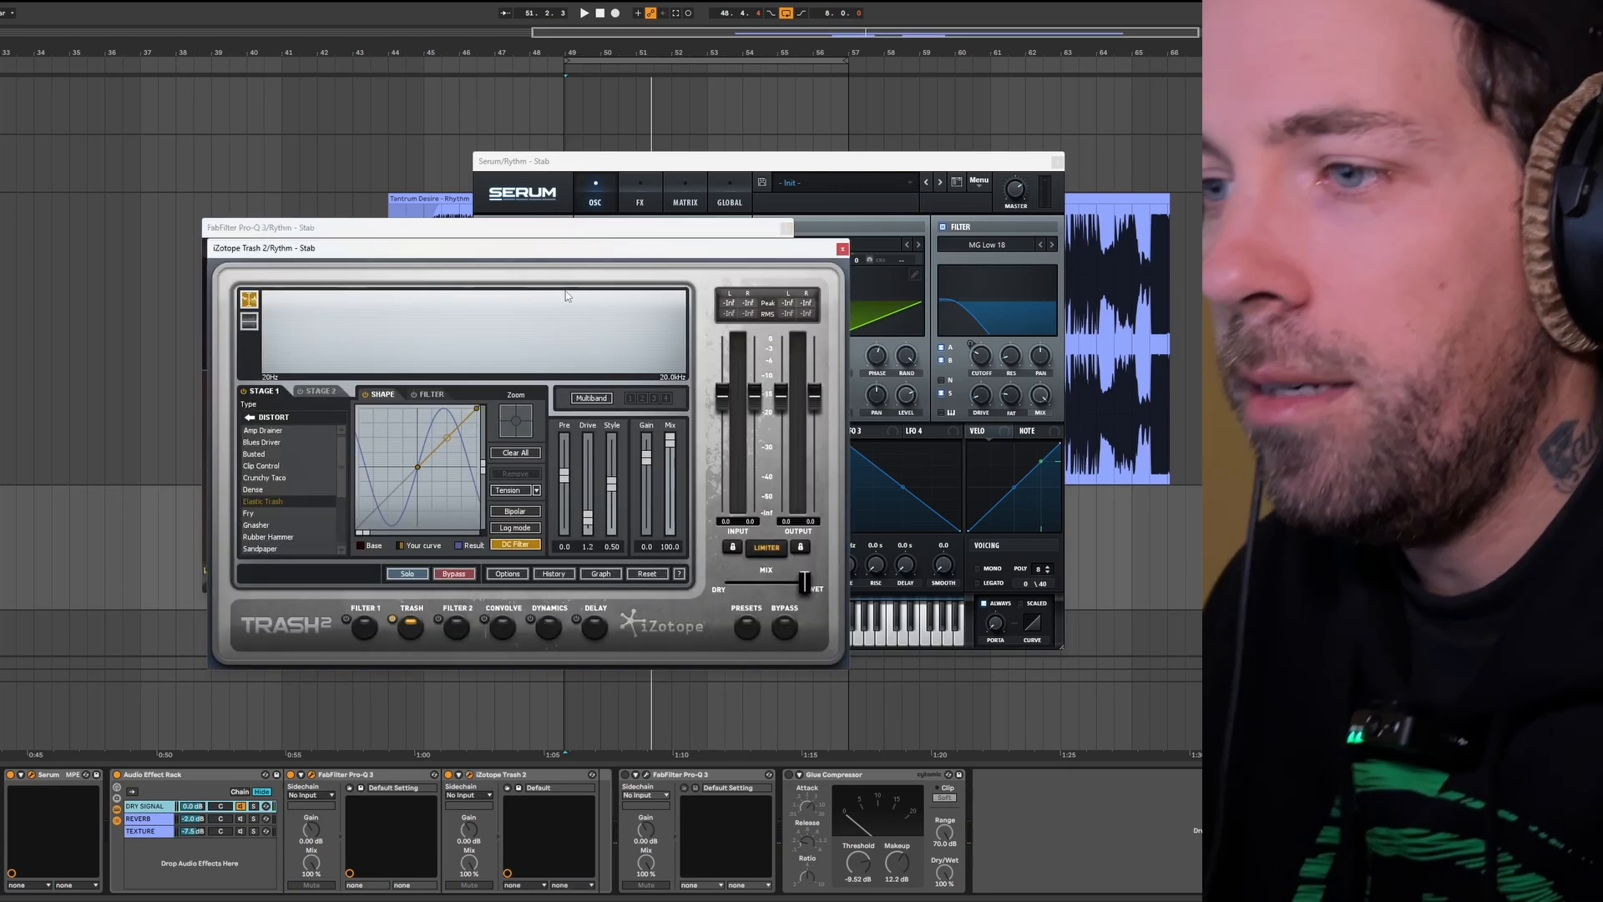
Examine the Trash 2 distortion settings and switch the DRY SIGNAL chain off and on to compare.
drag(482, 255, 583, 224)
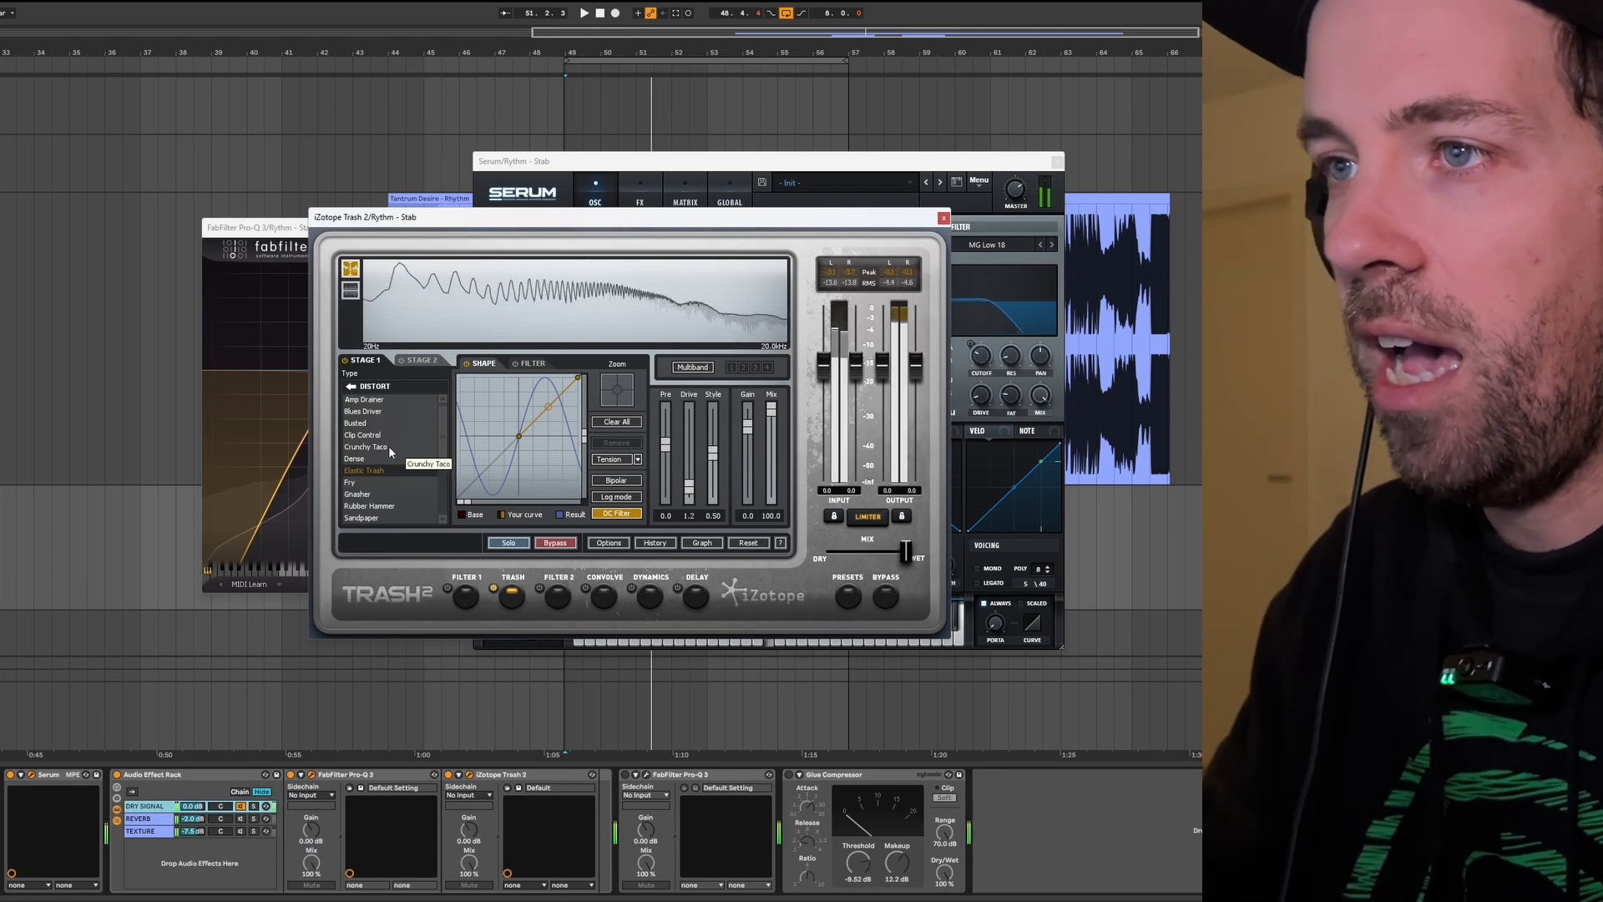
click(241, 806)
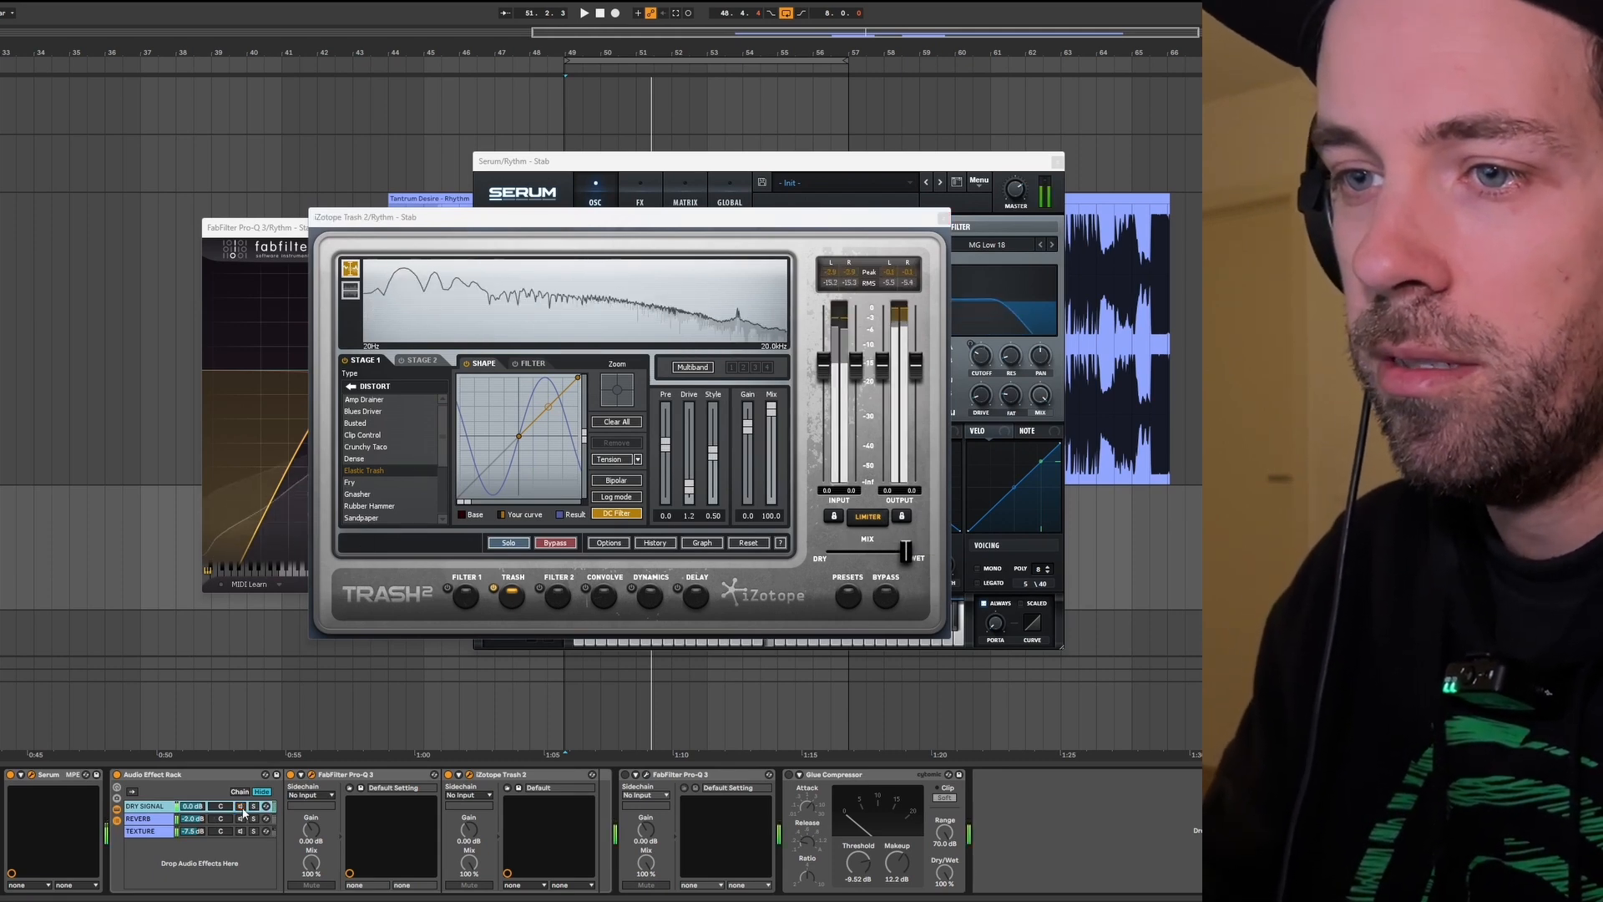
click(241, 807)
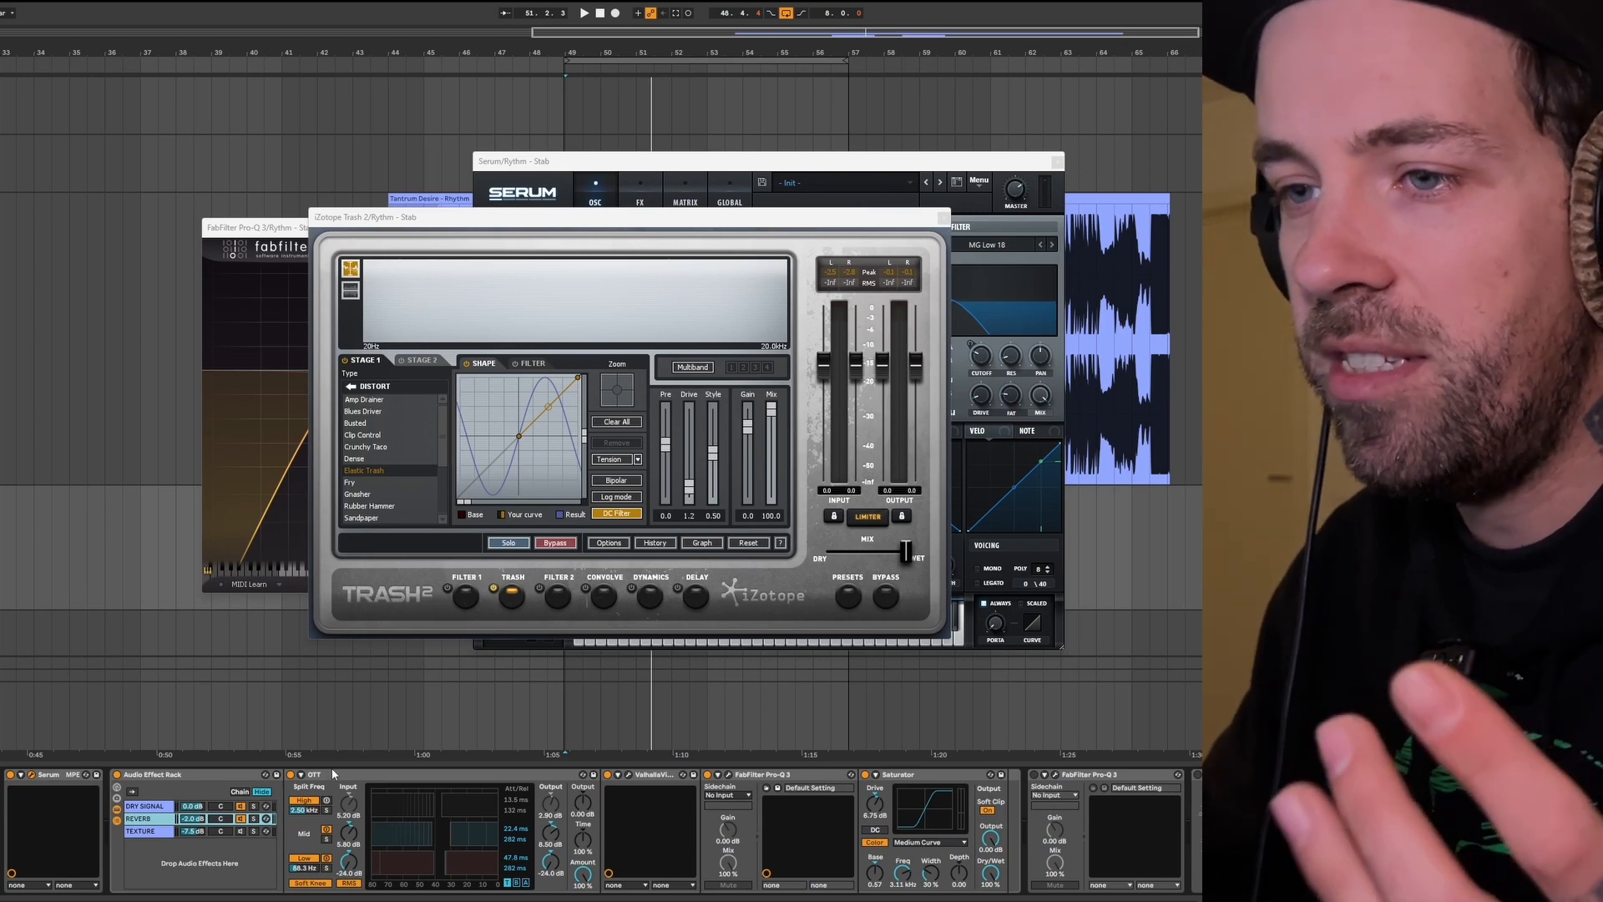
Audition the rack's REVERB chain and select its OTT compressor.
click(330, 773)
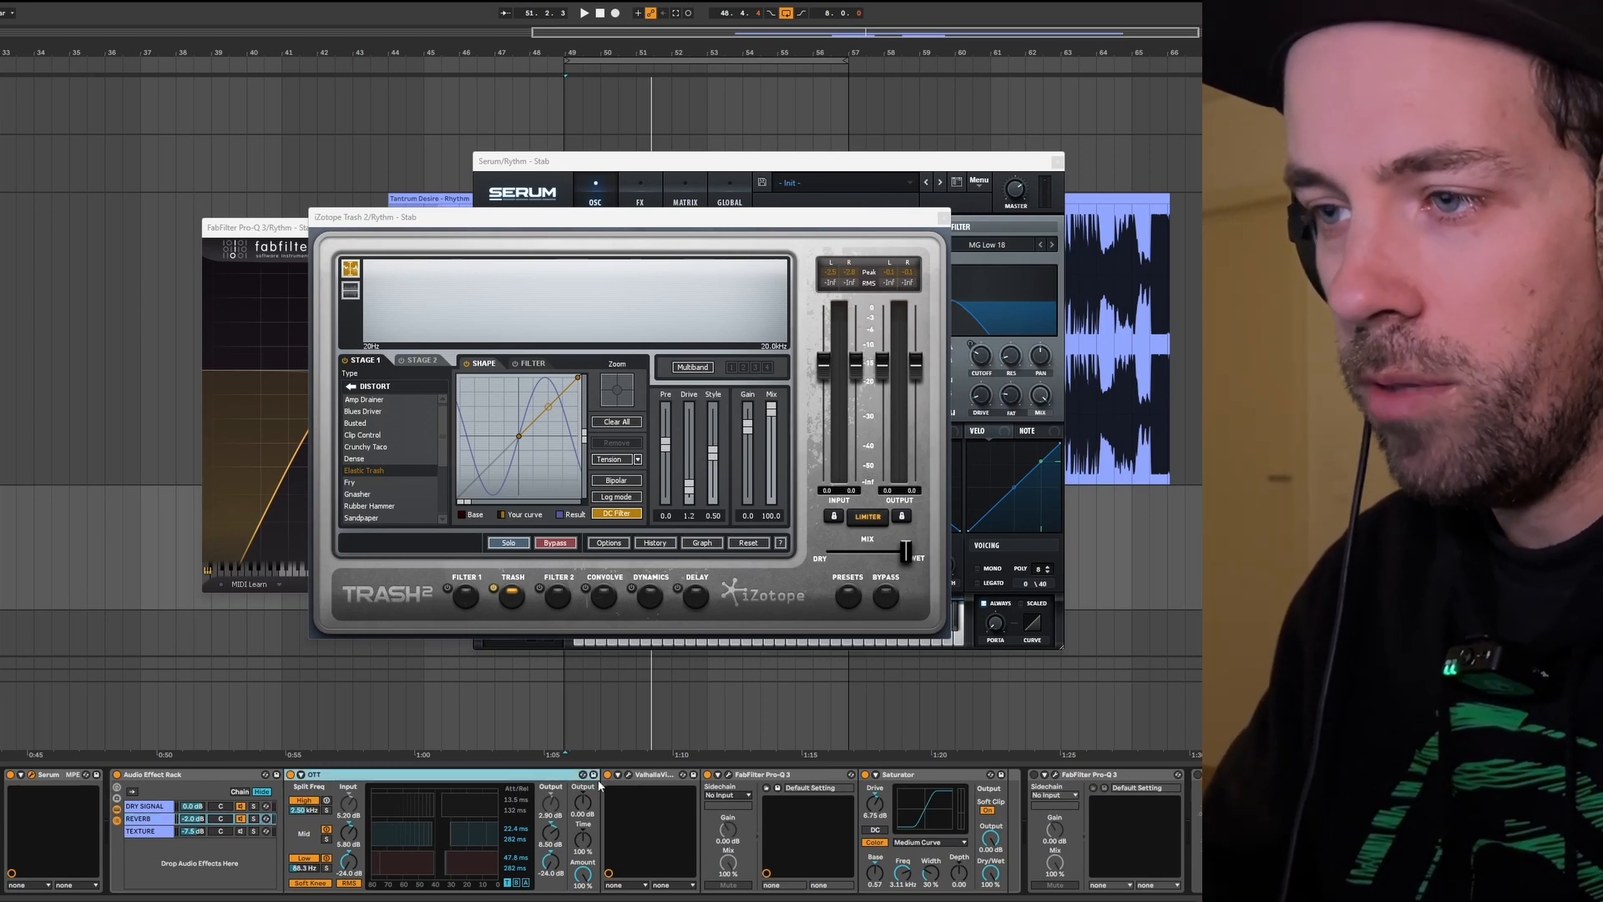
click(259, 820)
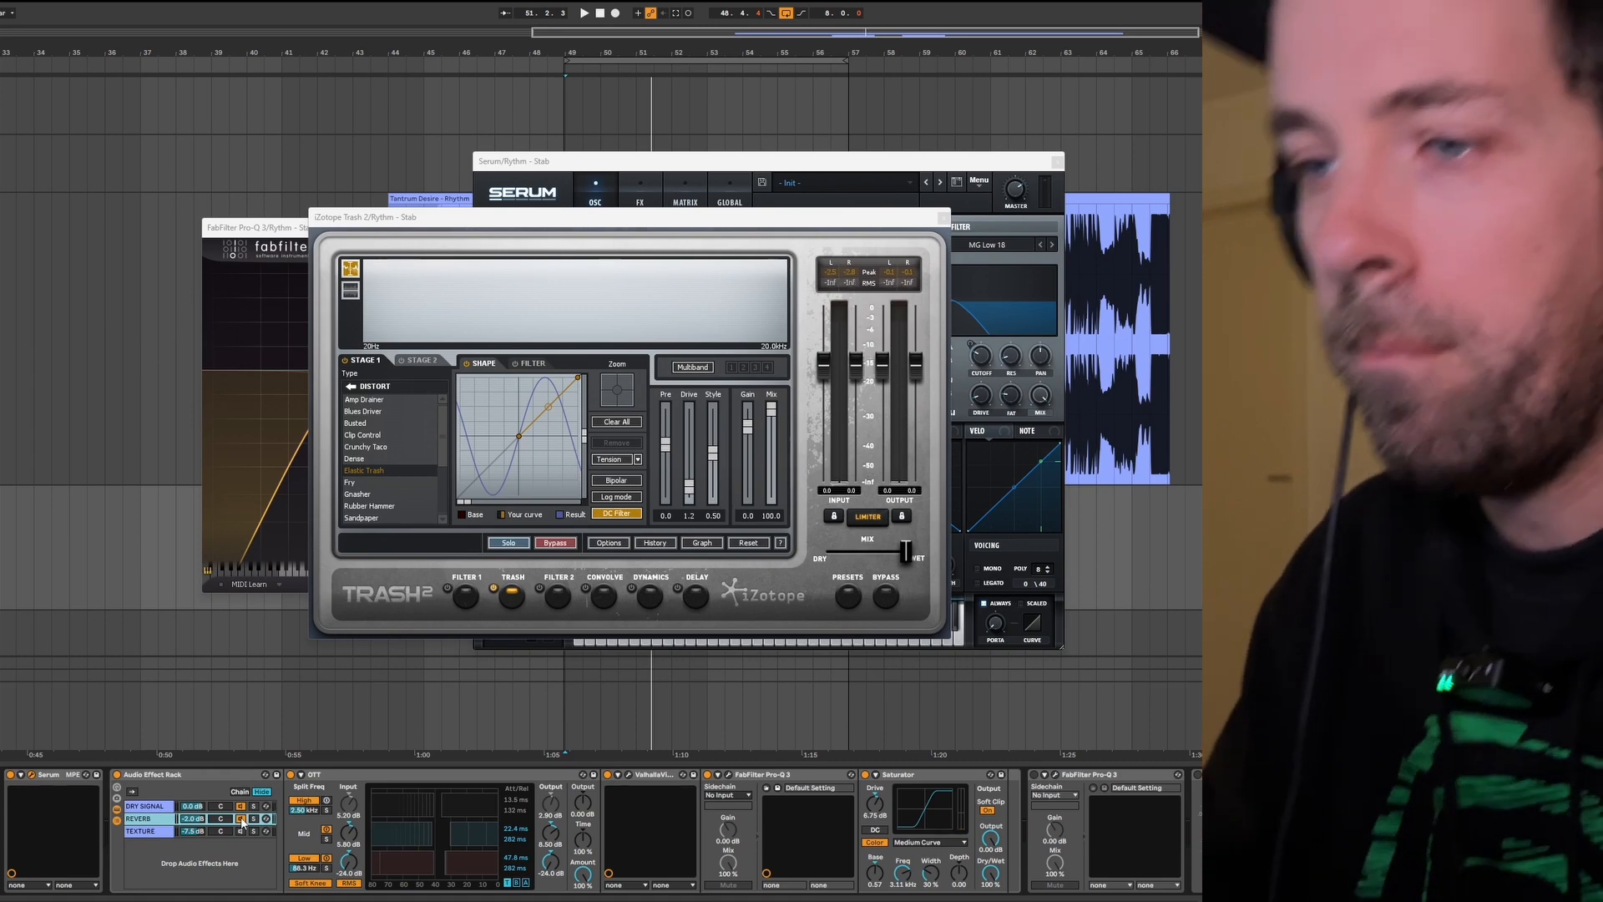
click(377, 774)
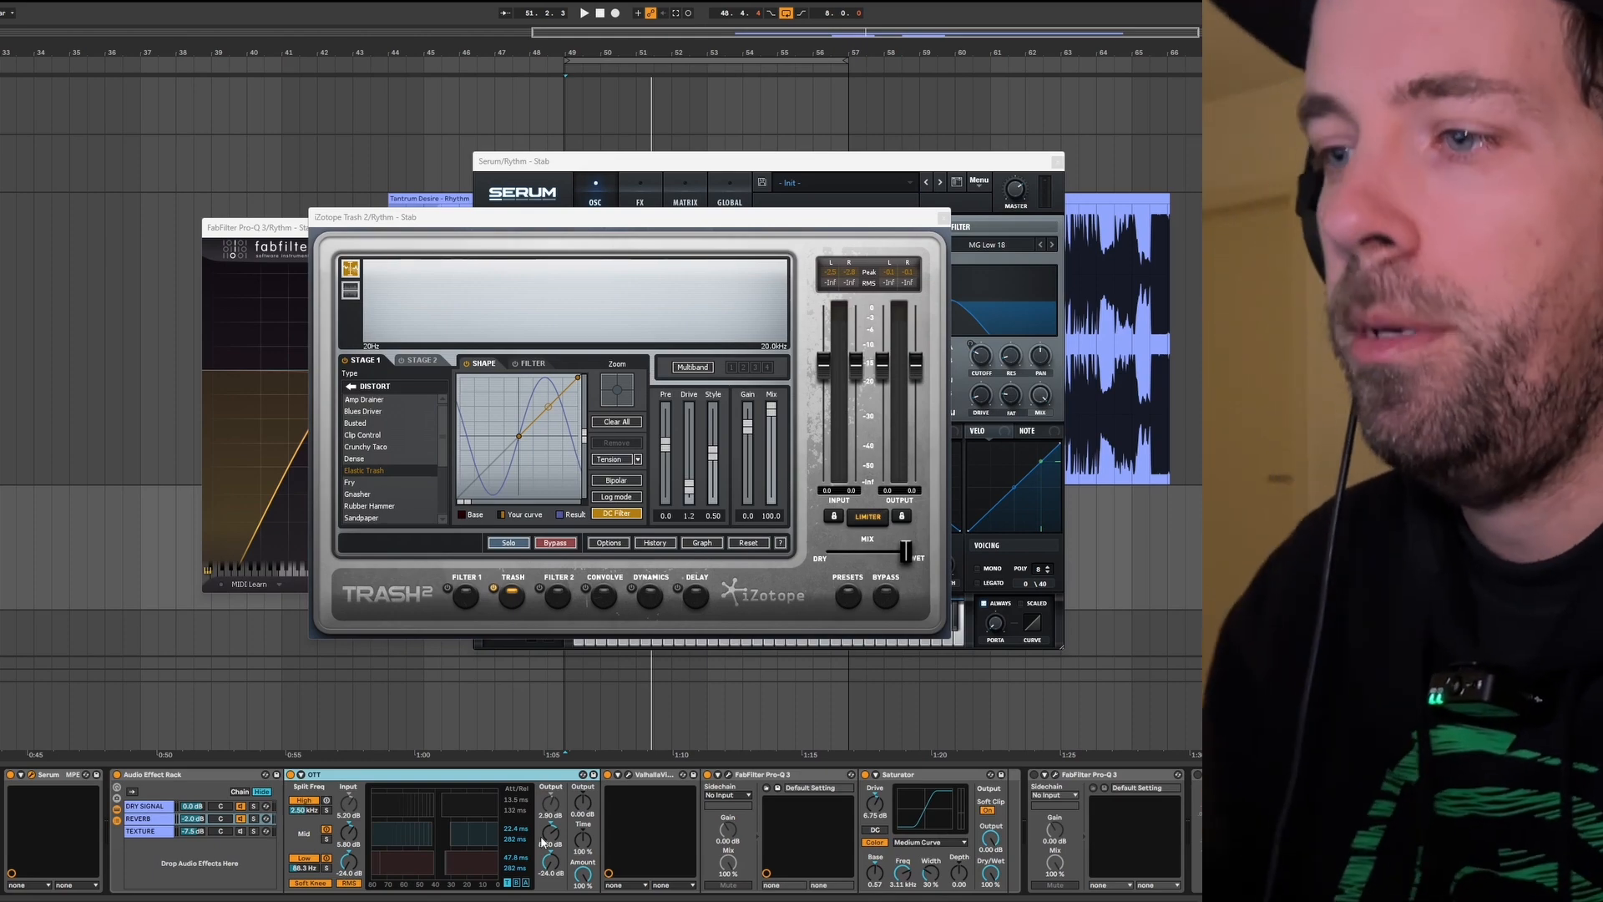
Open the REVERB chain's ValhallaVintageVerb and set its decay to 0.26 s.
click(629, 776)
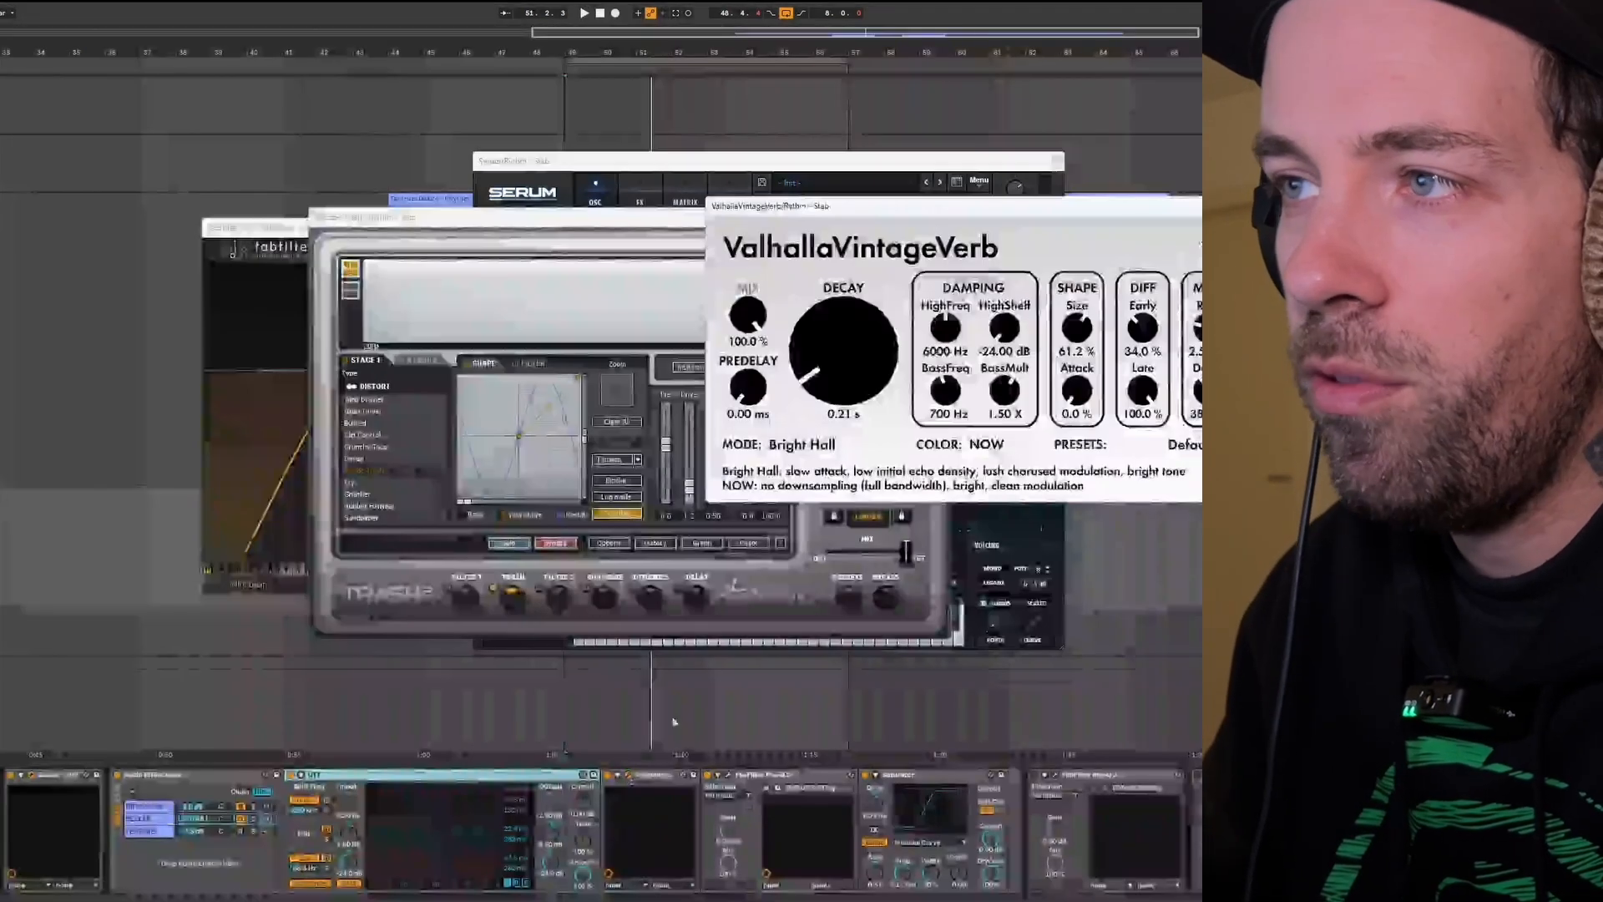
drag(875, 211, 825, 201)
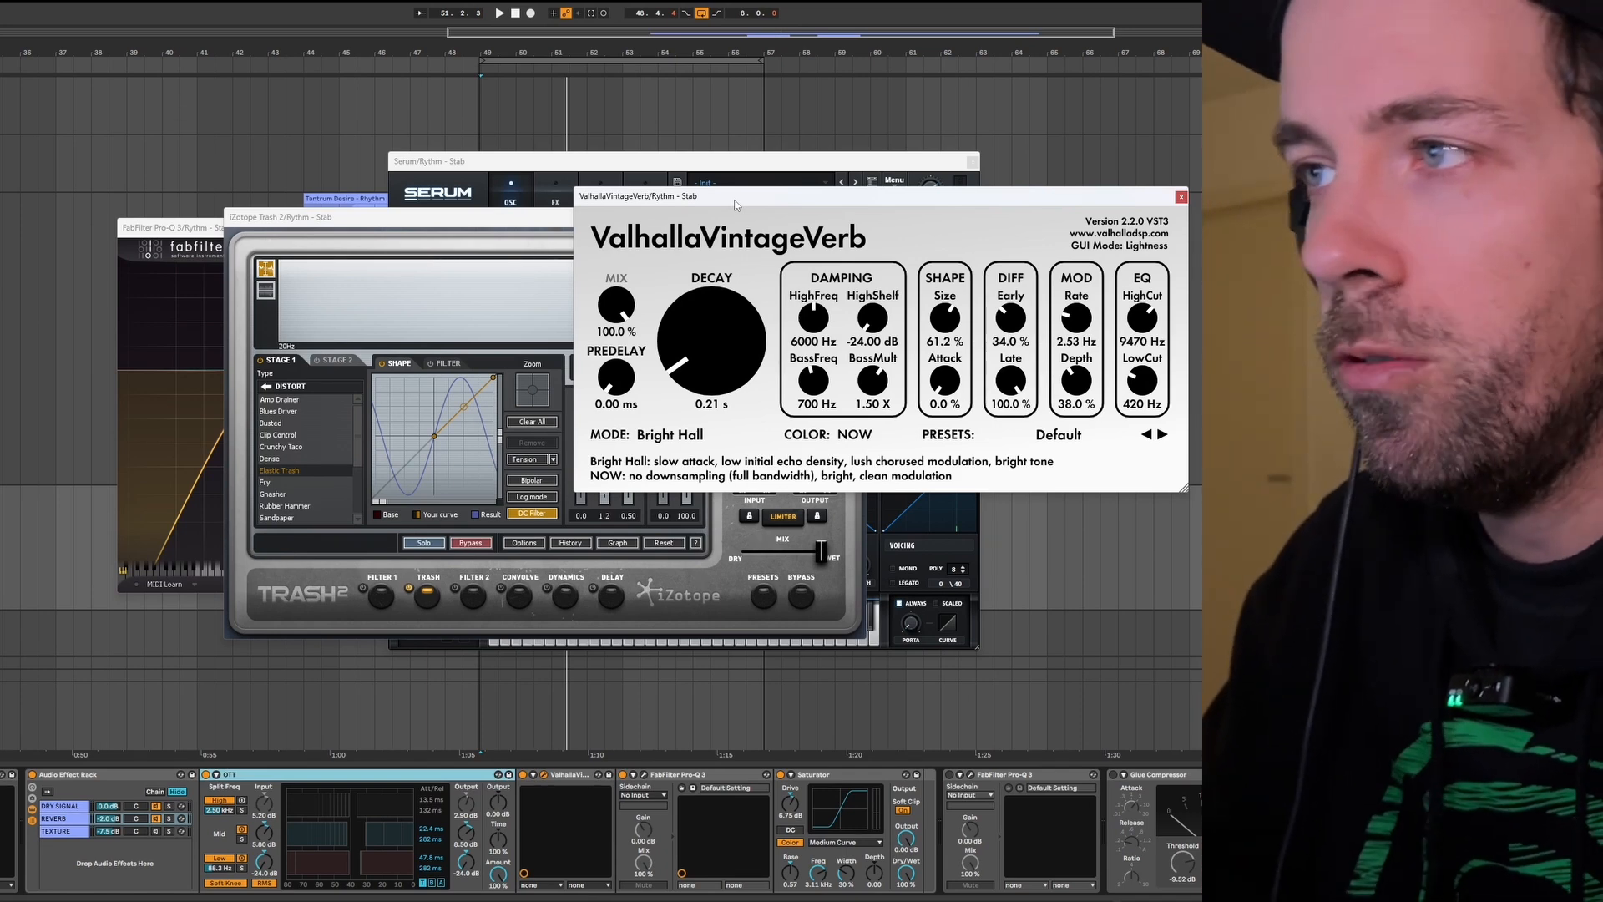
drag(794, 197, 729, 189)
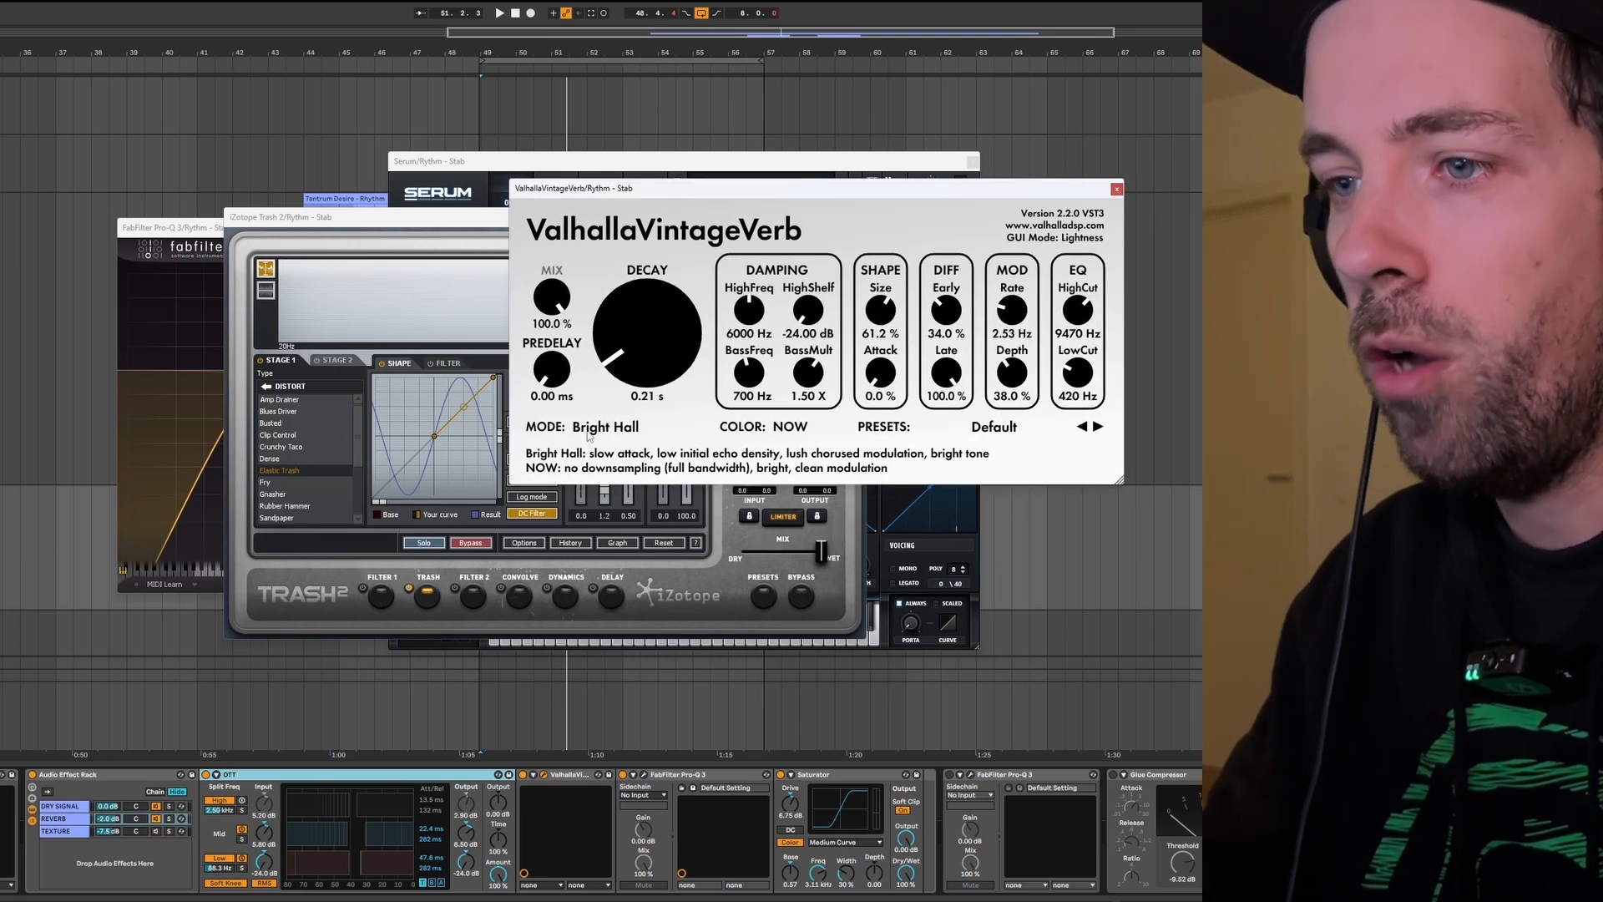
mouse_move(628, 359)
mouse_down()
mouse_move(626, 316)
mouse_move(635, 353)
mouse_up()
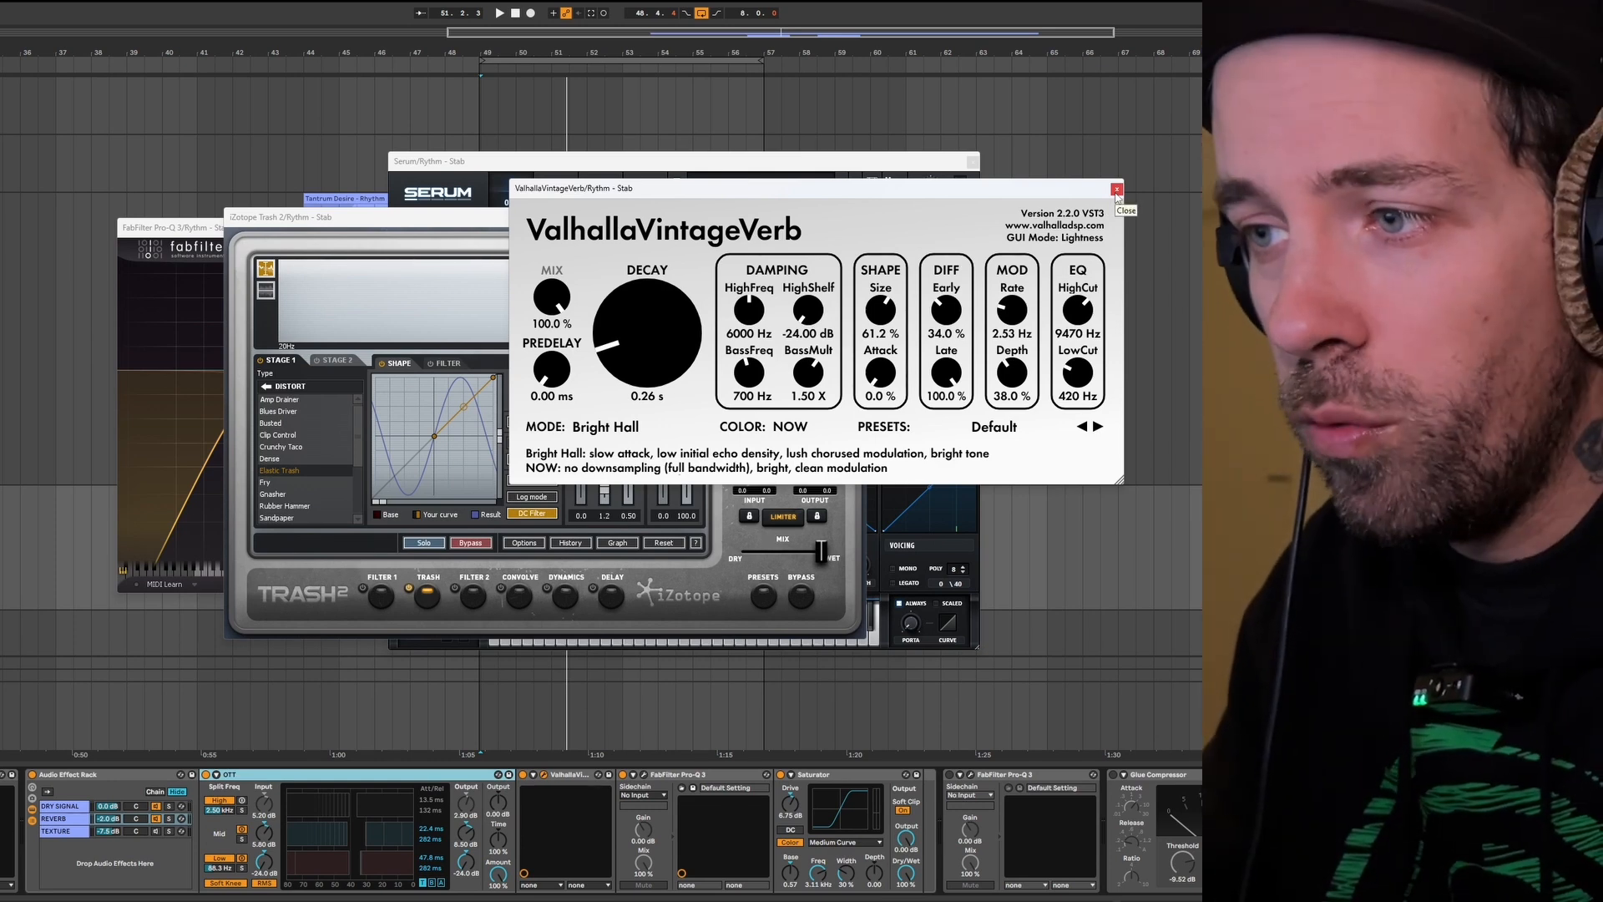
Check the REVERB chain's Pro-Q 3 curve and compare the sound with the Saturator off and on.
click(645, 778)
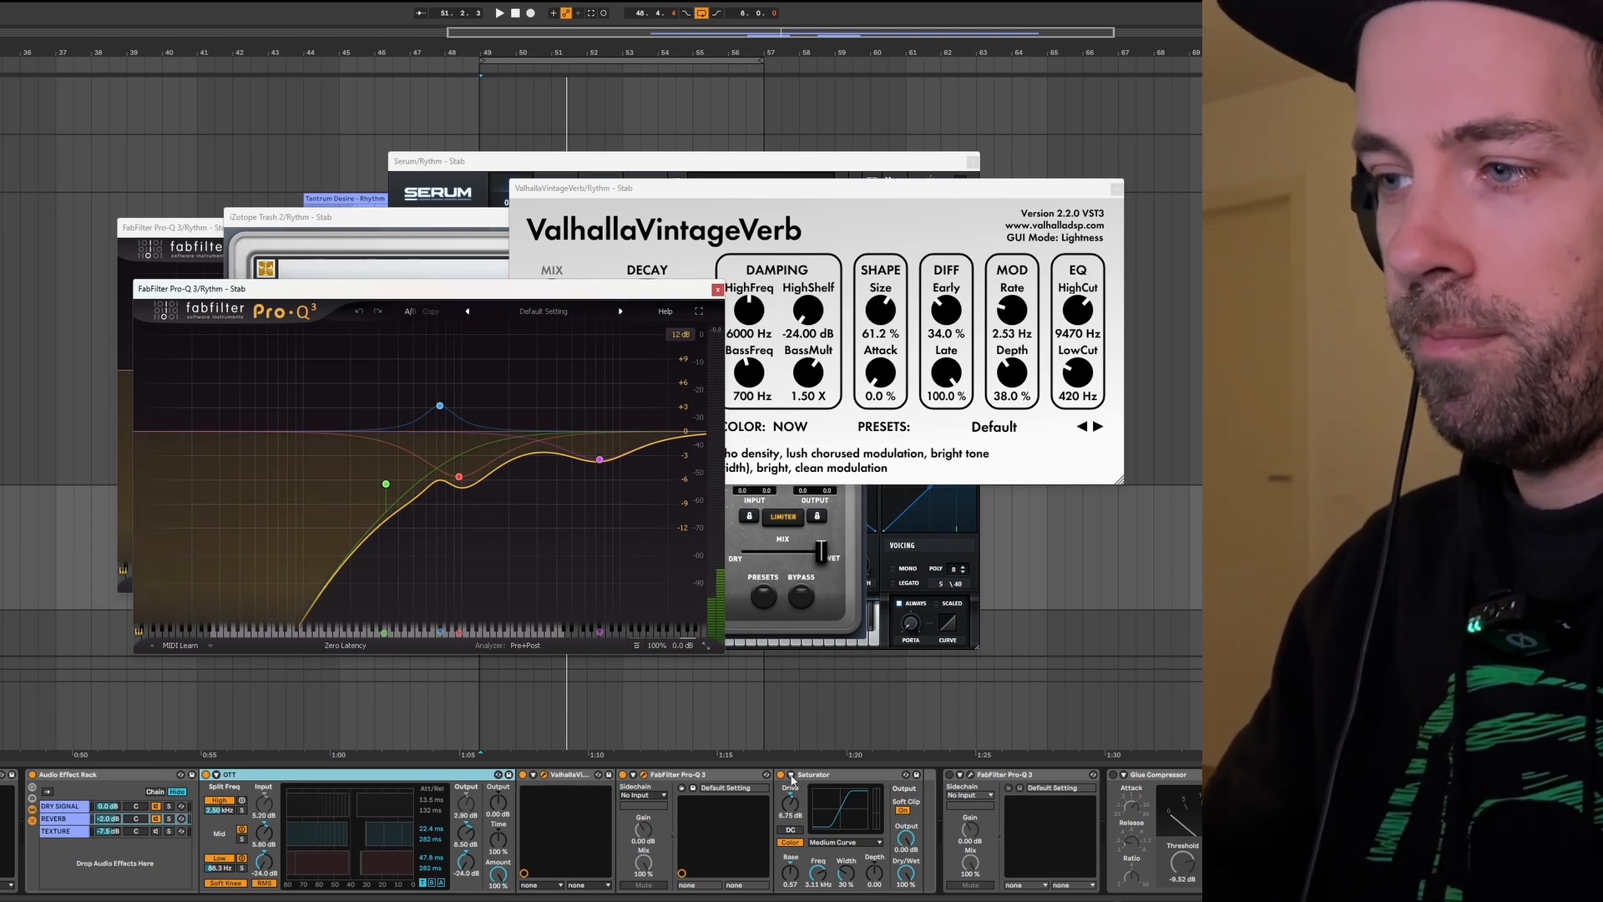
click(781, 775)
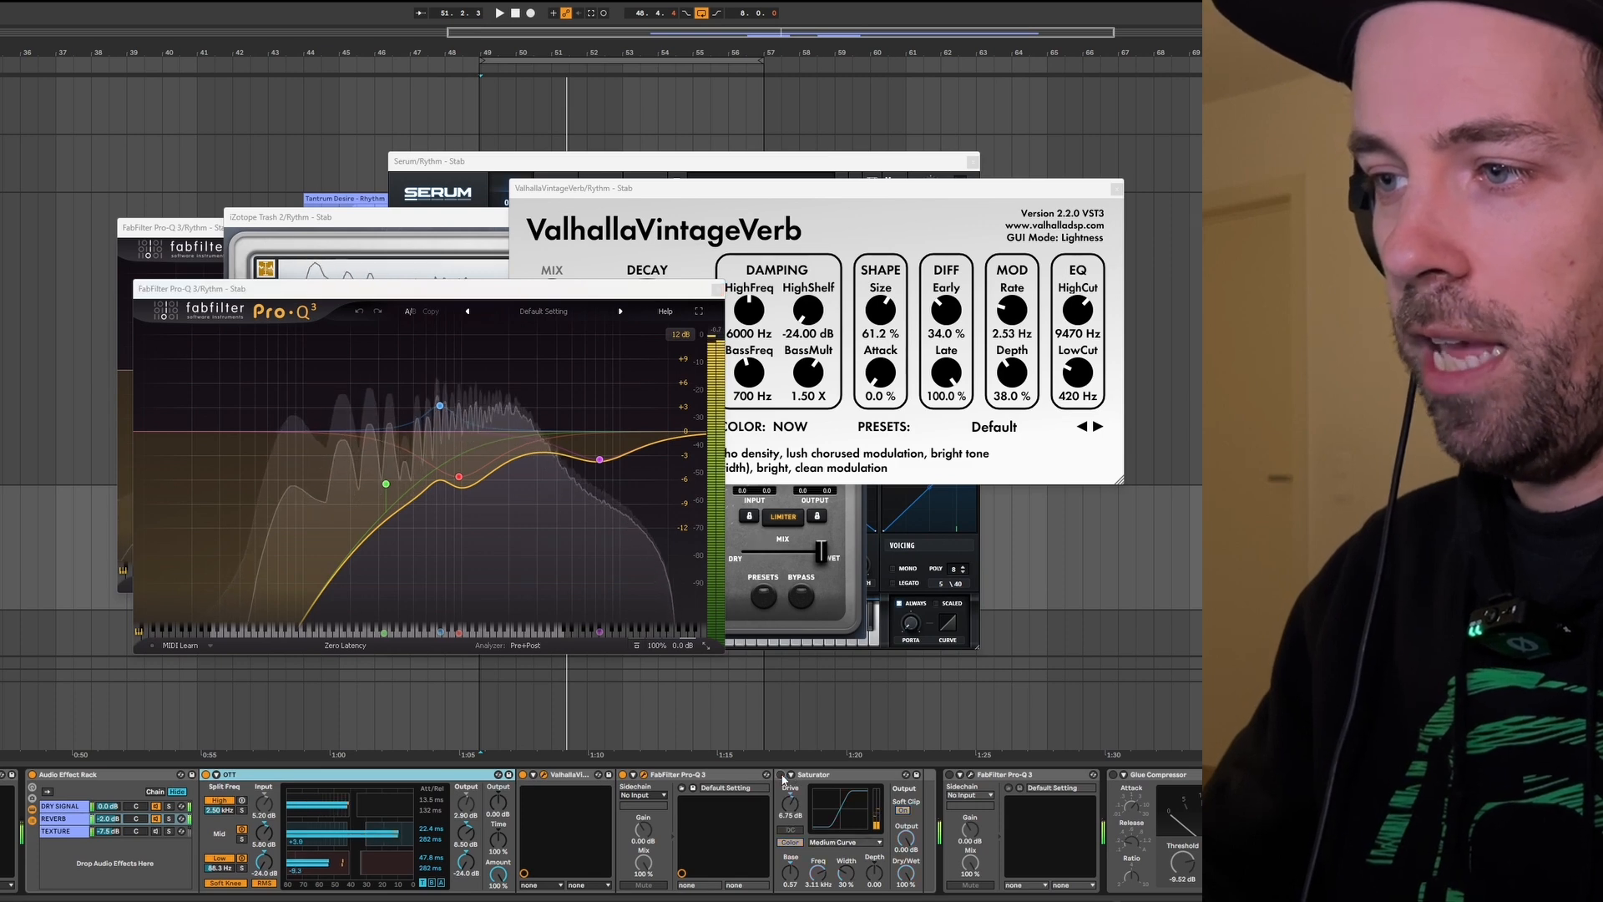
click(782, 776)
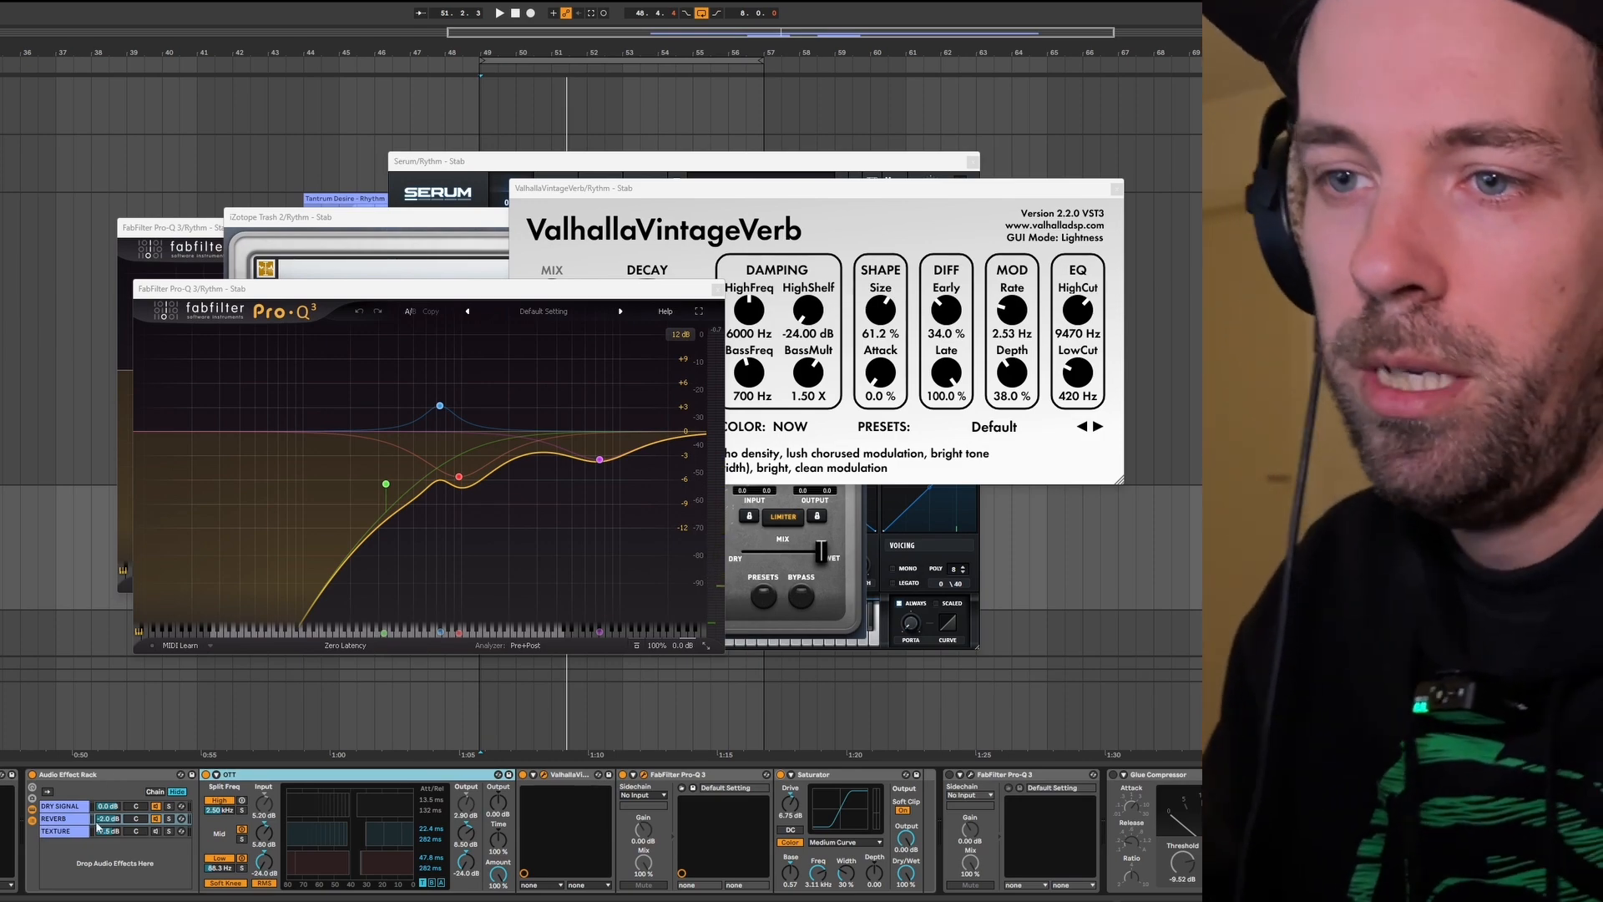
Close all open plugin windows: both Pro-Q 3 equalizers, ValhallaVintageVerb, Trash 2 and Serum.
click(718, 290)
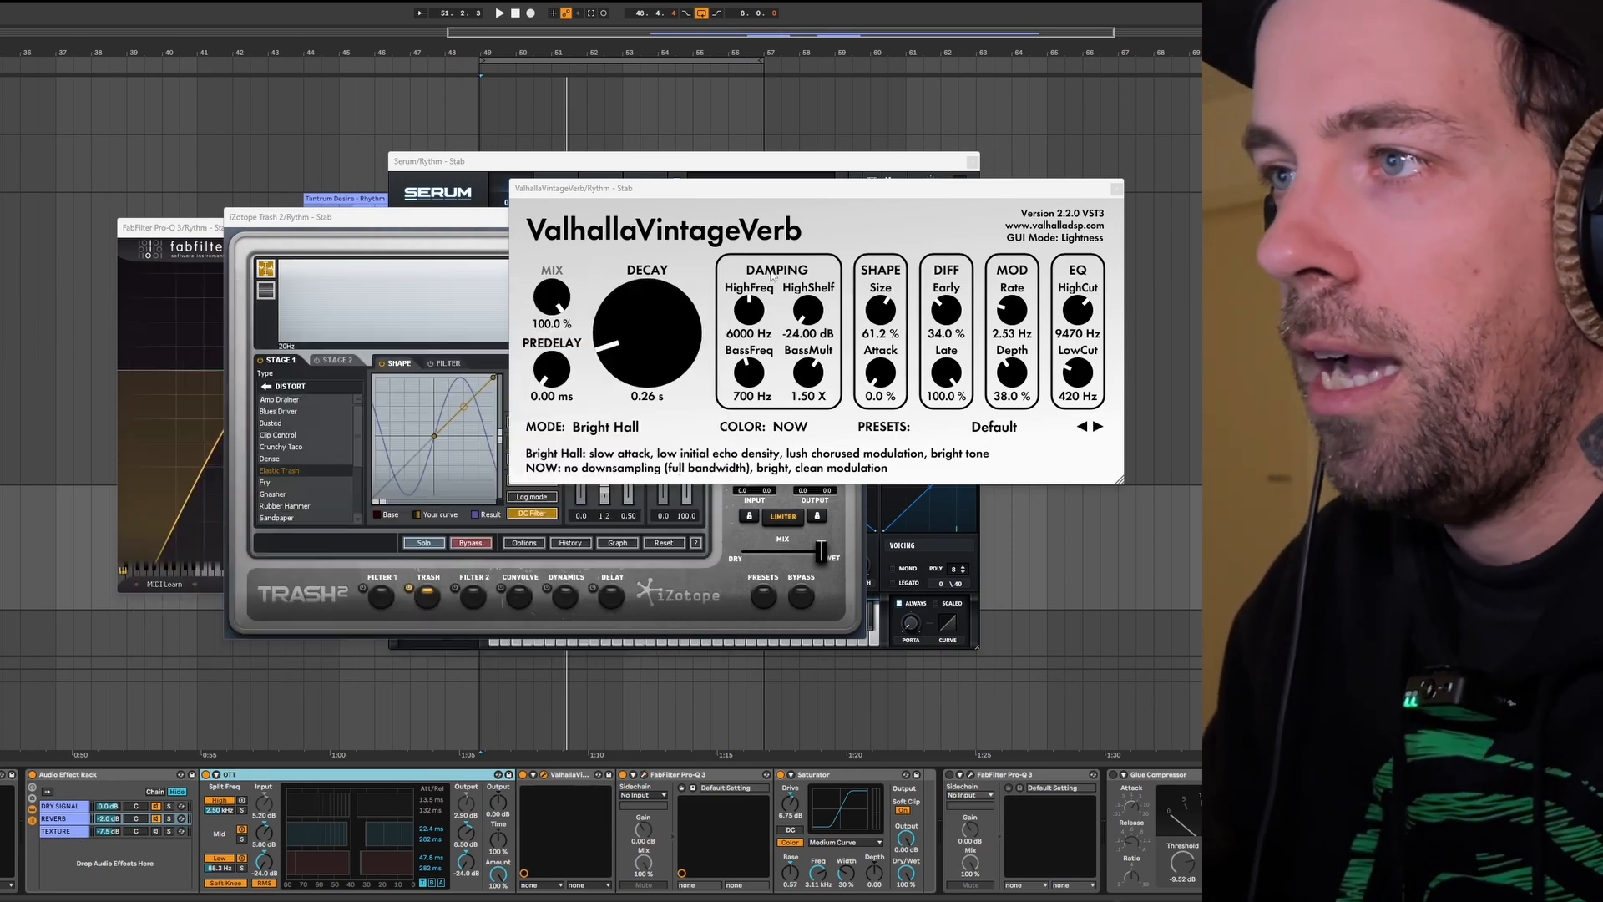
click(1117, 190)
click(858, 218)
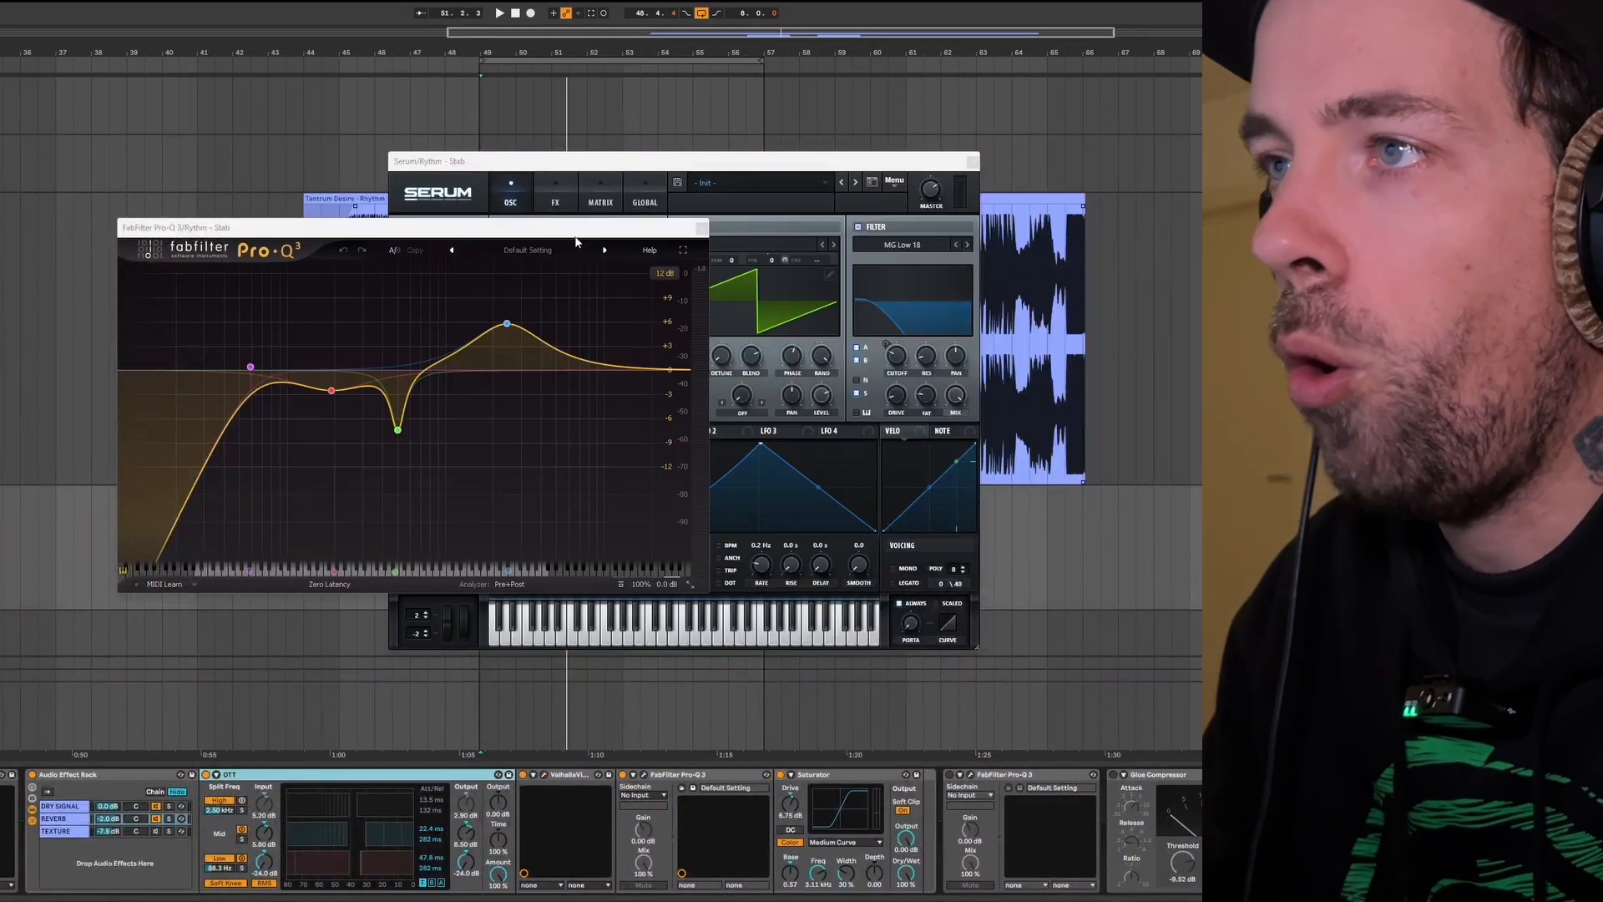
click(701, 228)
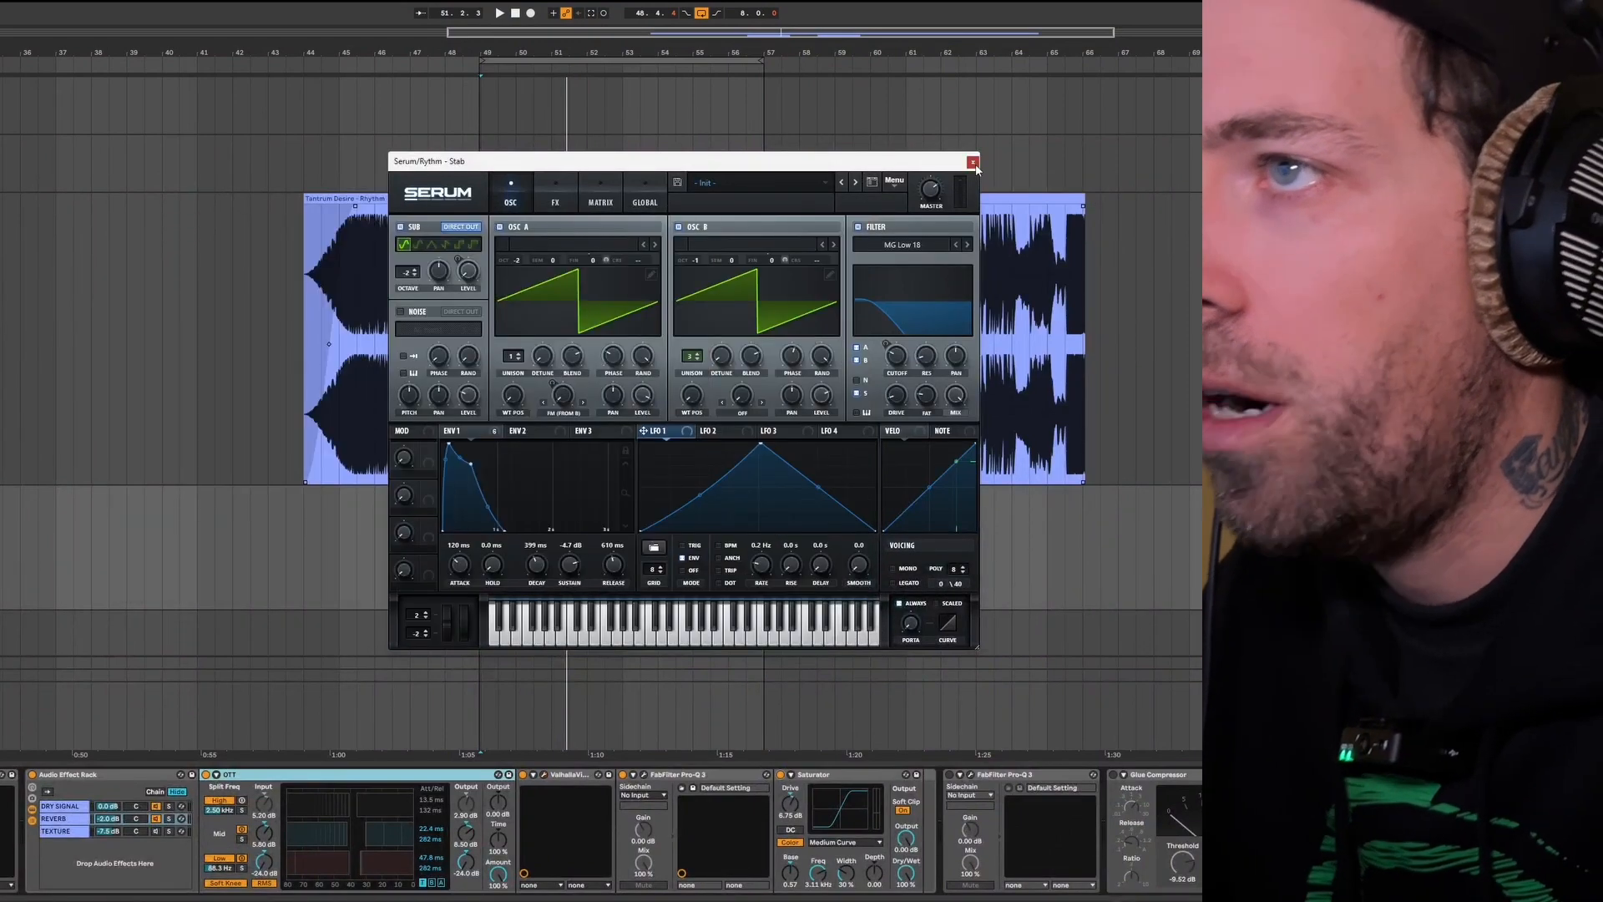
click(971, 160)
Turn on the rack's TEXTURE chain and solo it.
click(65, 831)
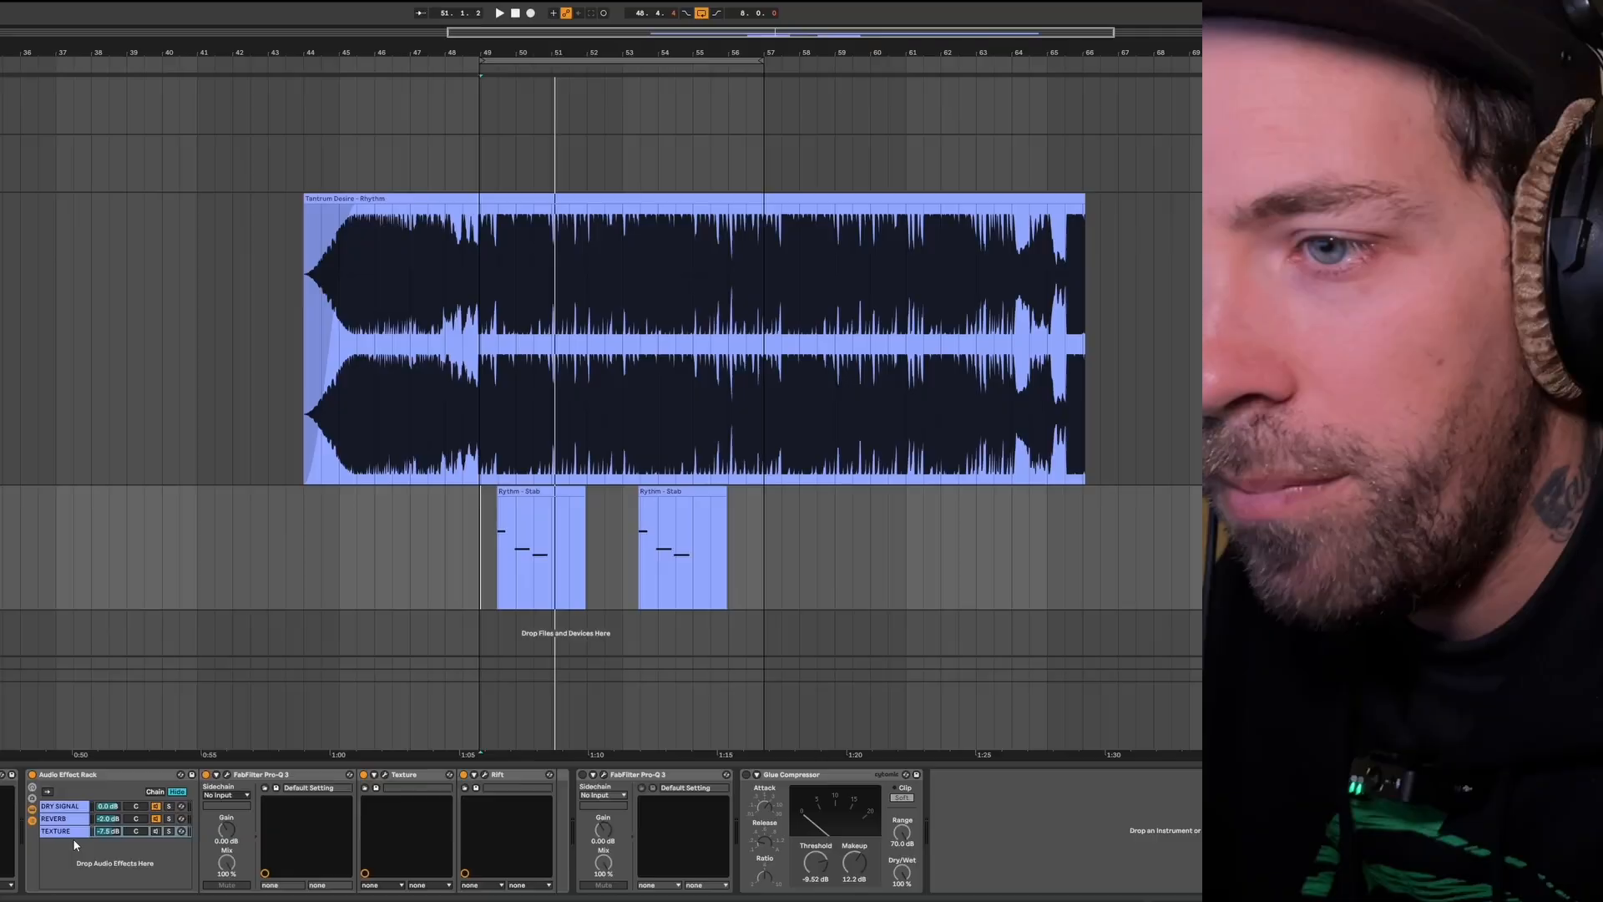
click(156, 830)
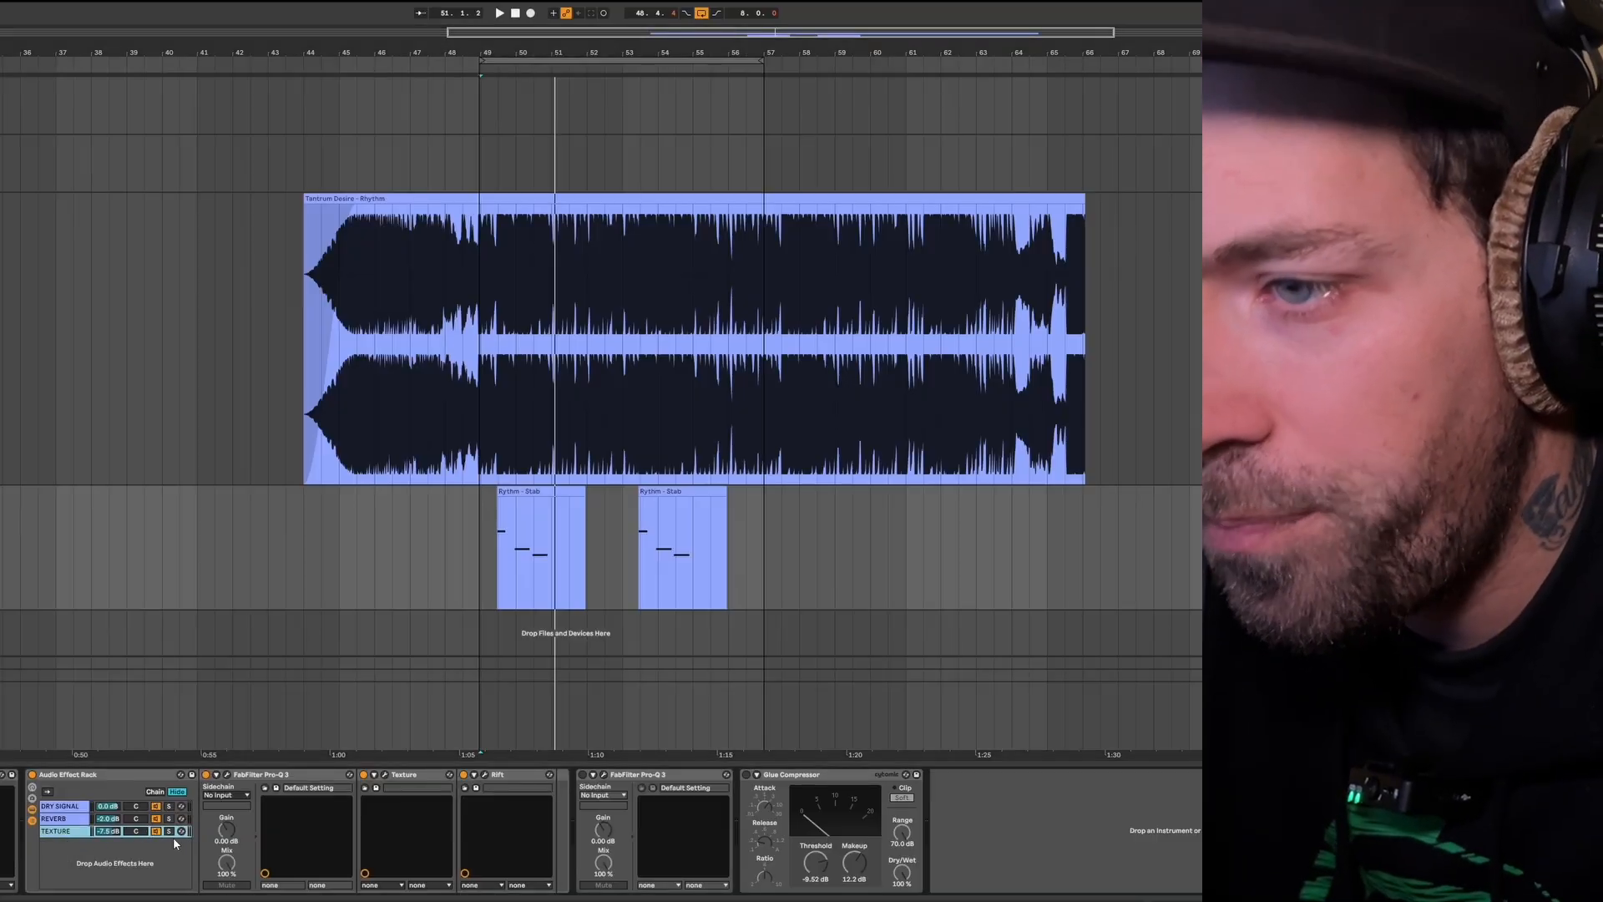
click(169, 832)
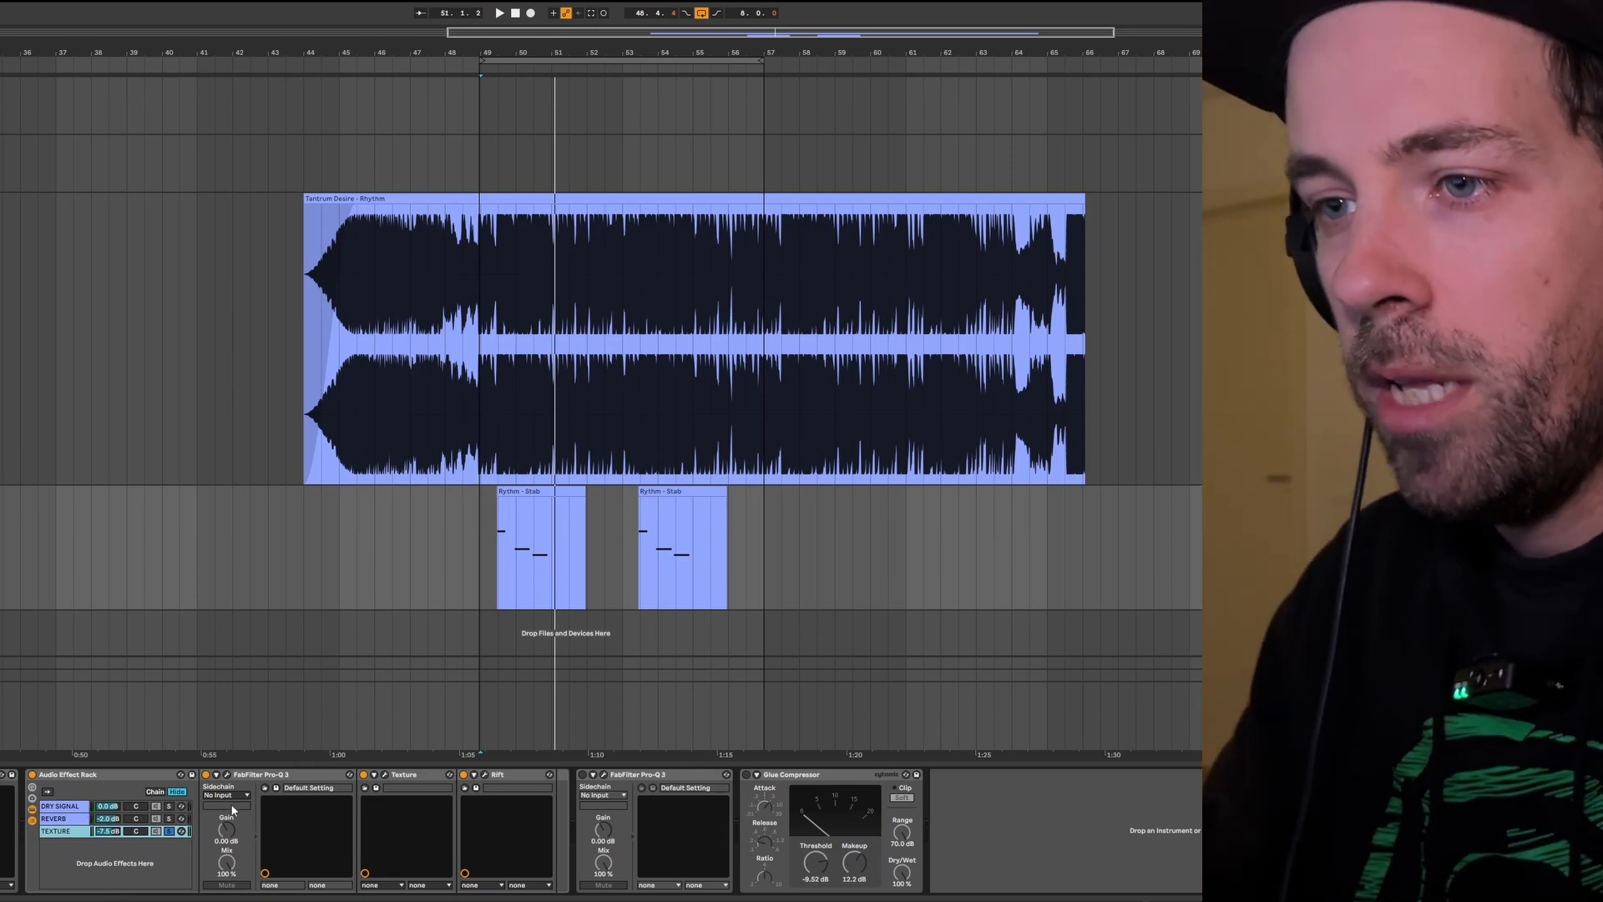
Raise the low-cut frequency in the TEXTURE chain's Pro-Q 3 and close the equalizer.
click(227, 775)
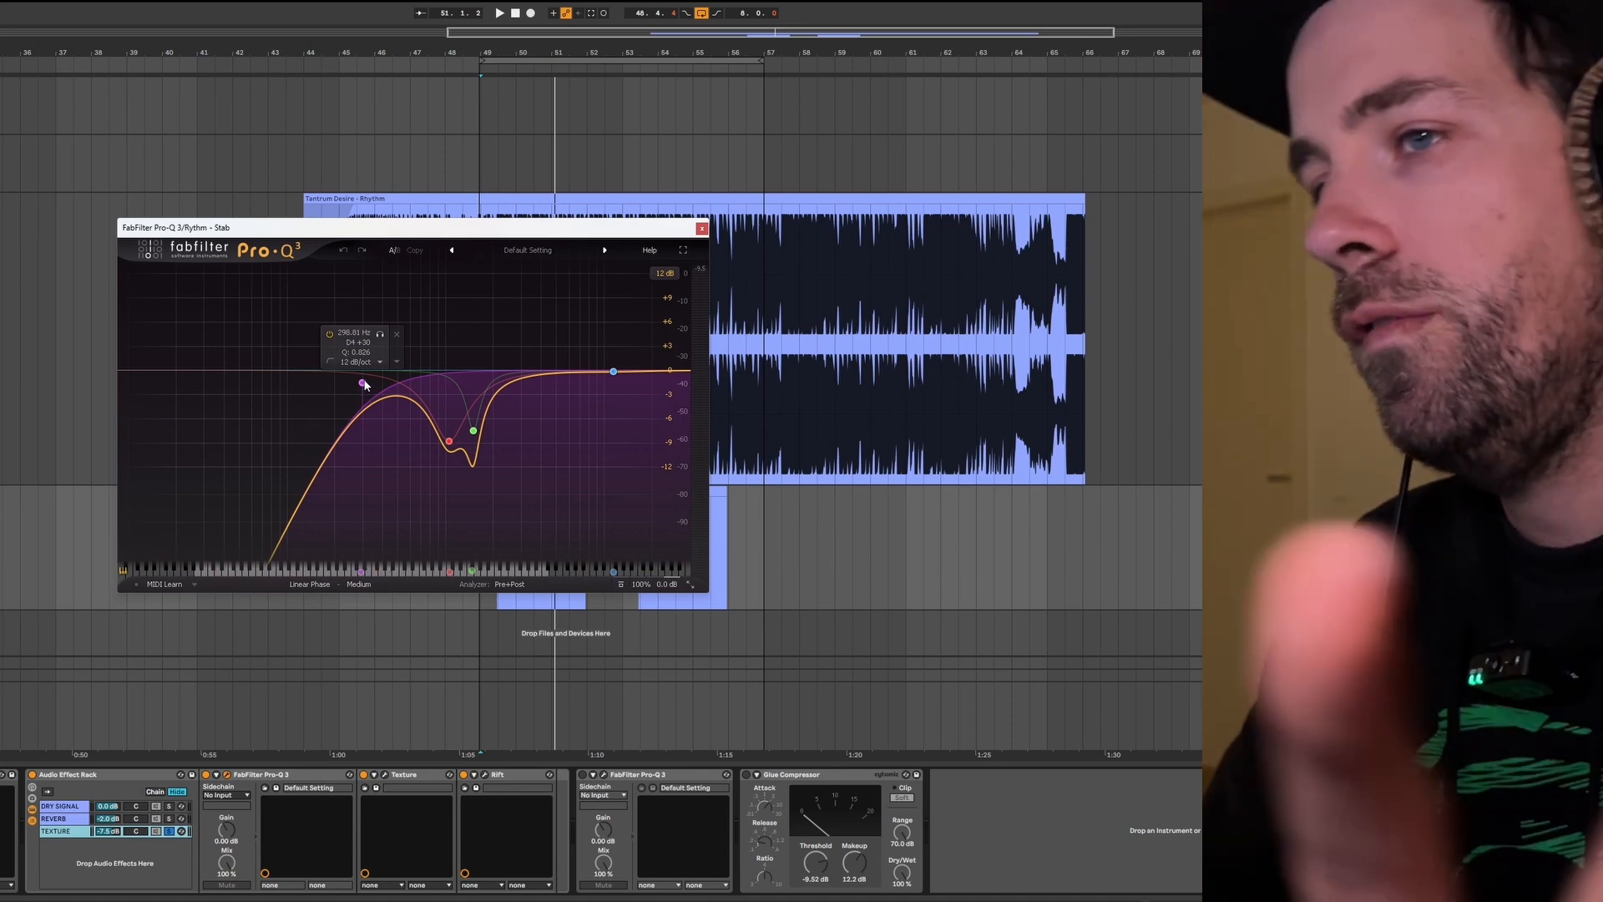
drag(364, 387, 402, 377)
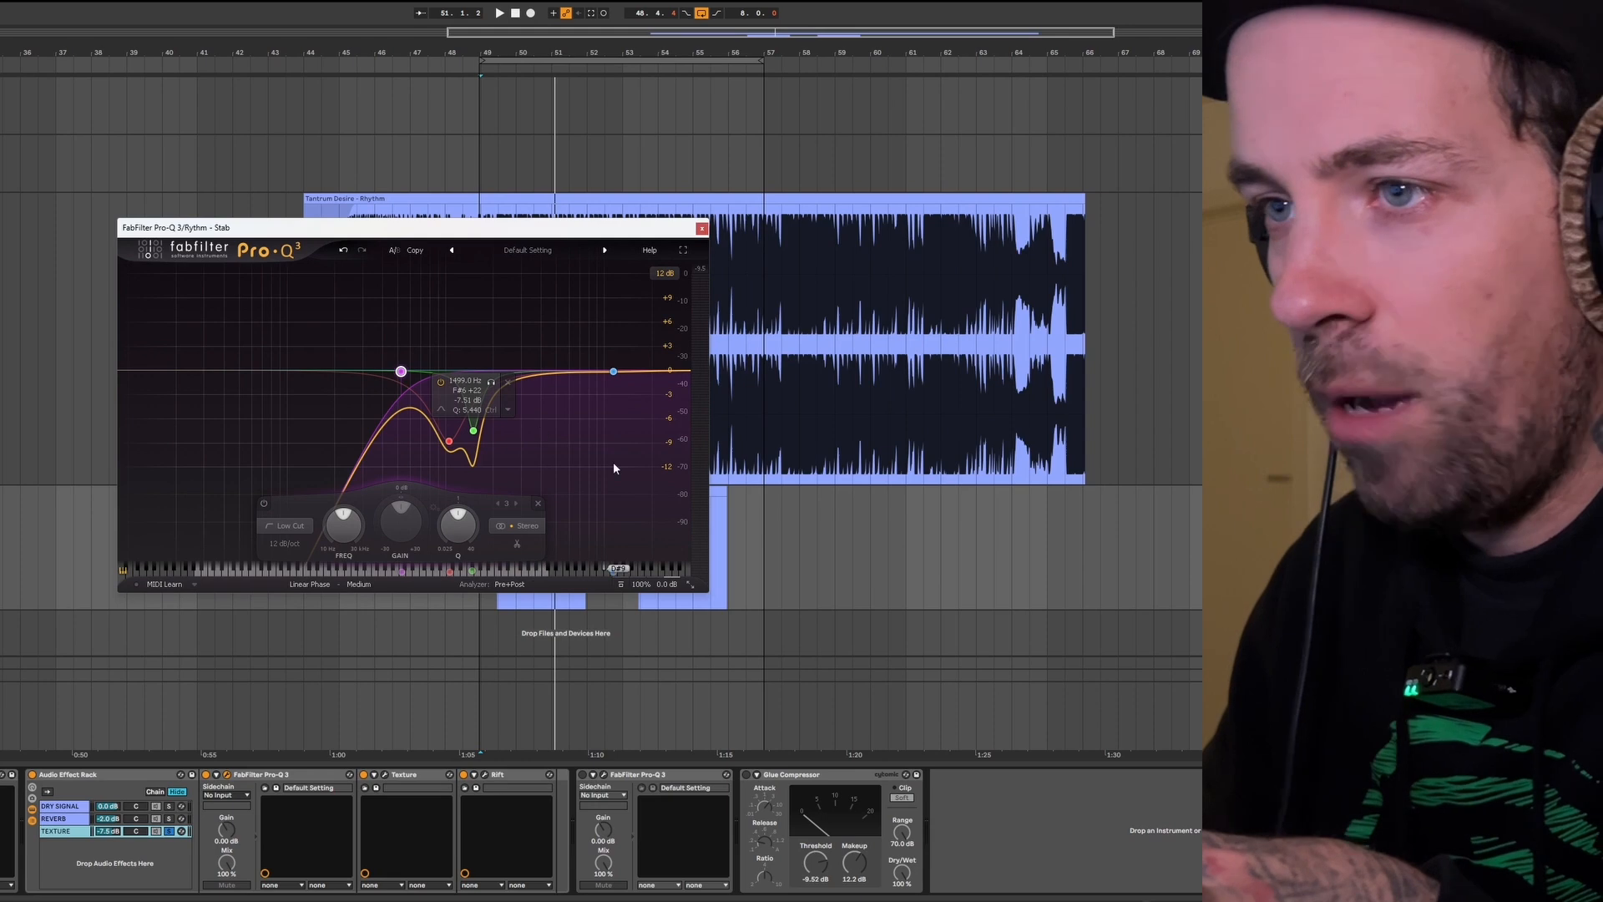
click(702, 228)
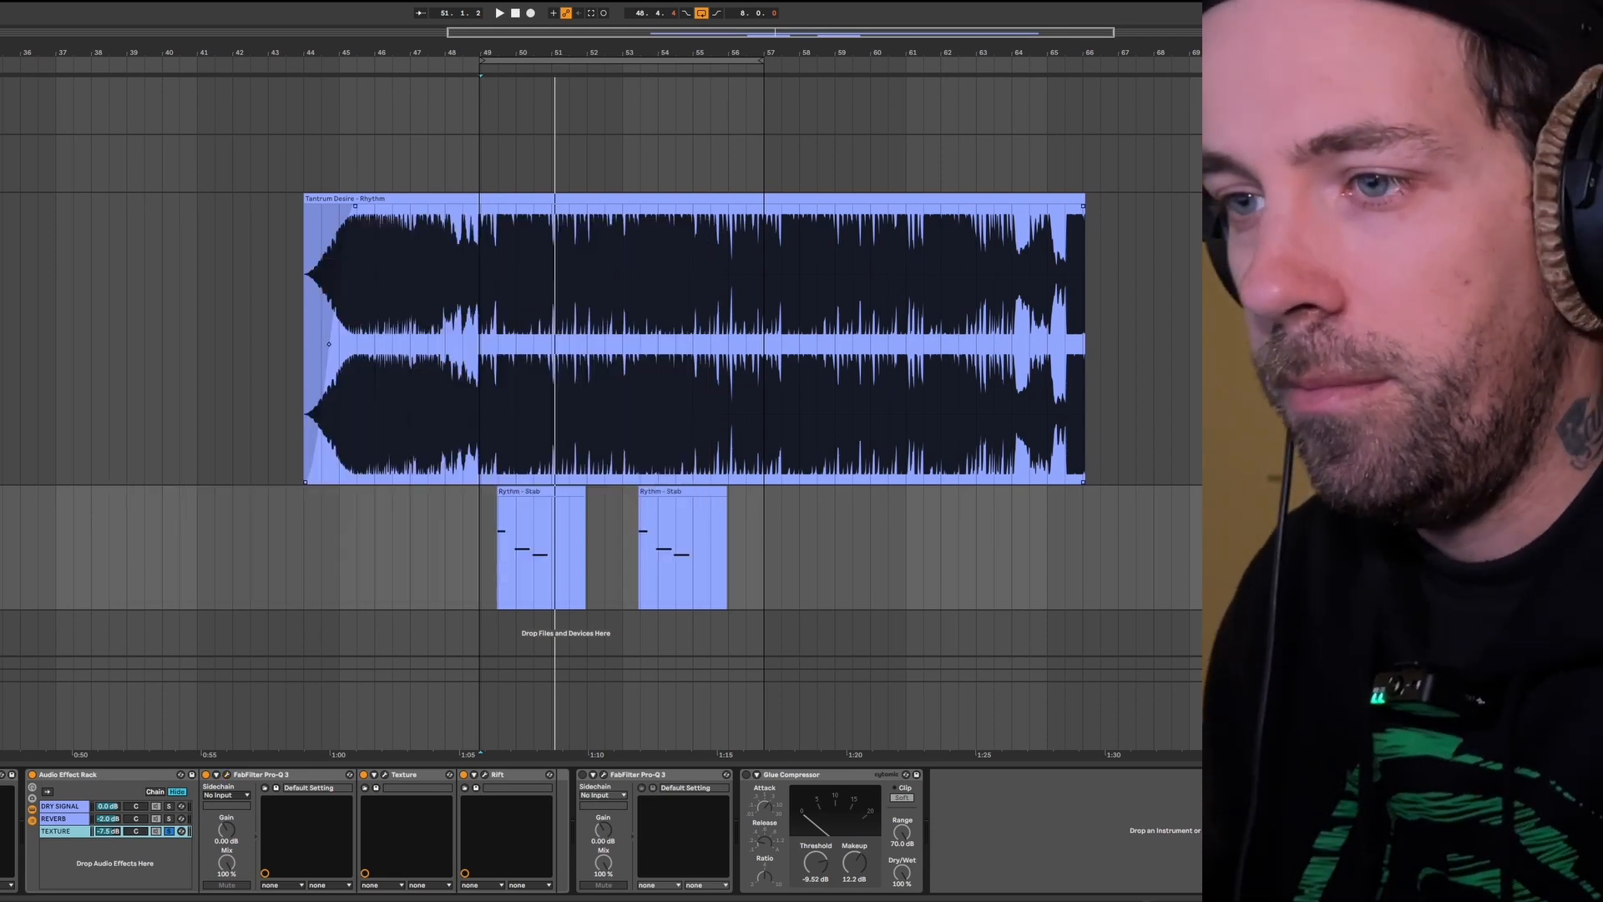
Open the Texture plugin and look through its factory noise source categories.
click(384, 775)
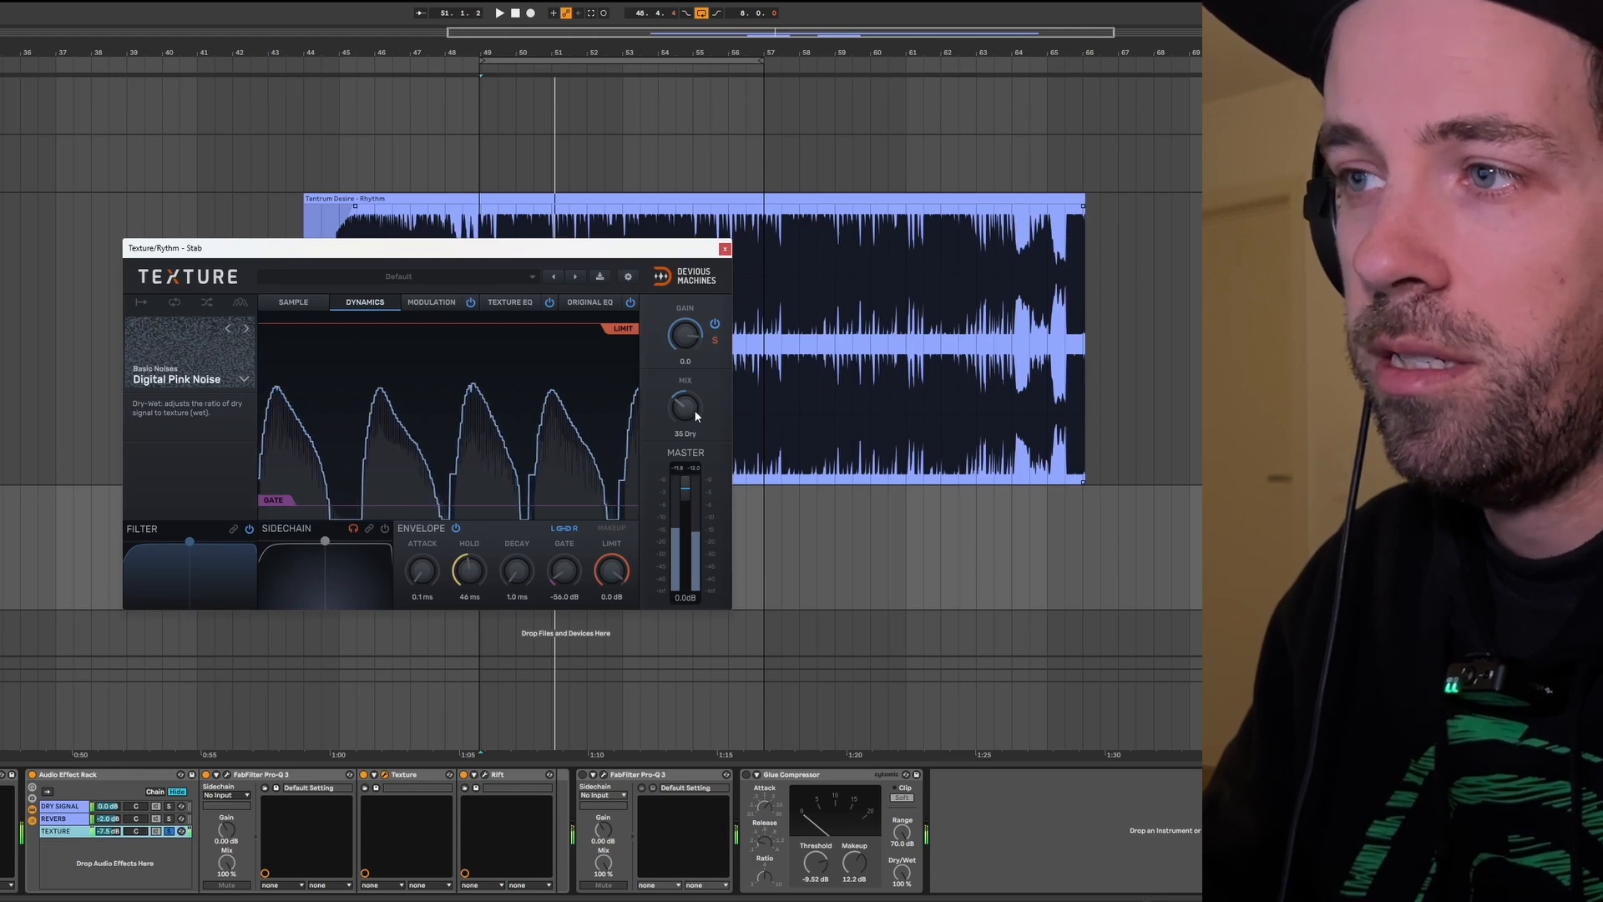
click(174, 381)
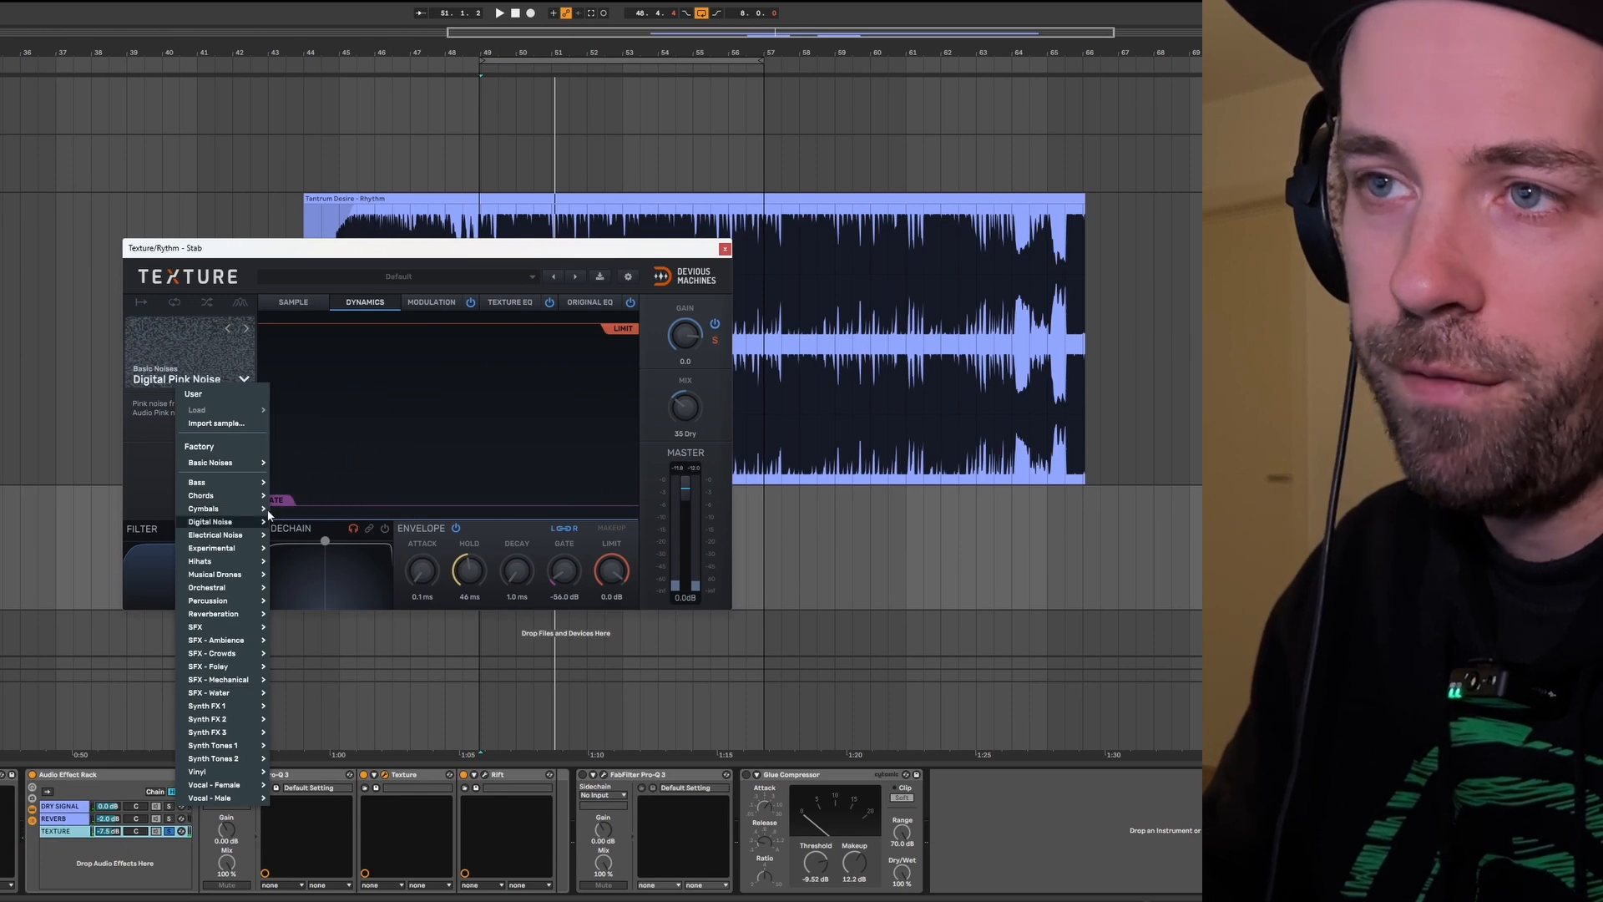
click(528, 266)
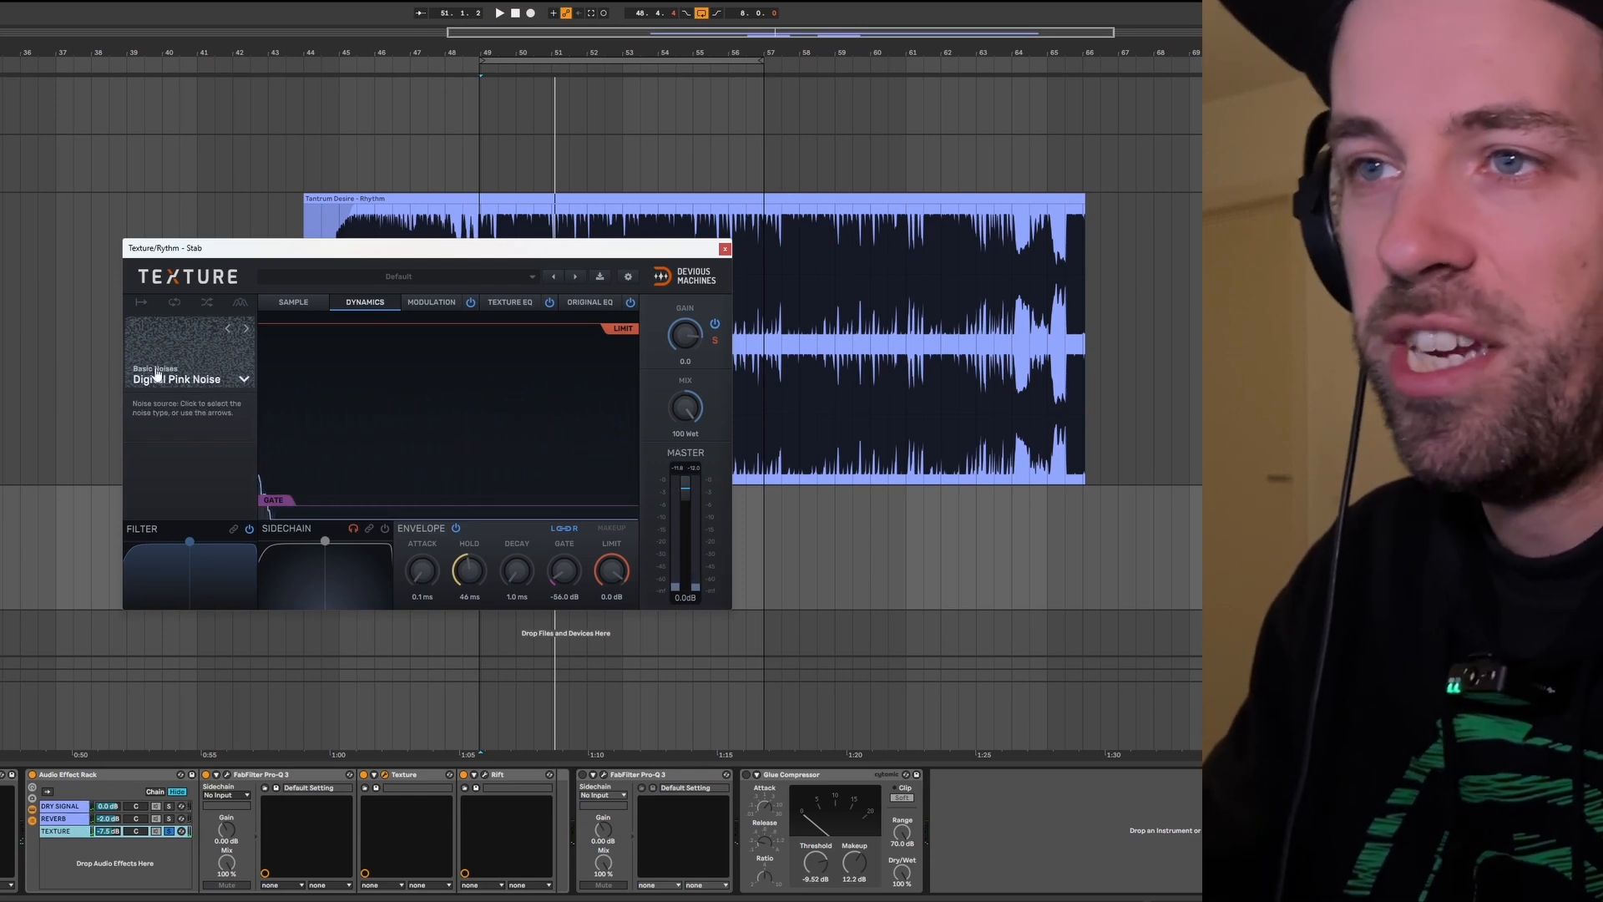
Solo the REVERB chain alongside TEXTURE and return the Texture plugin's mix to 100 Wet.
click(171, 821)
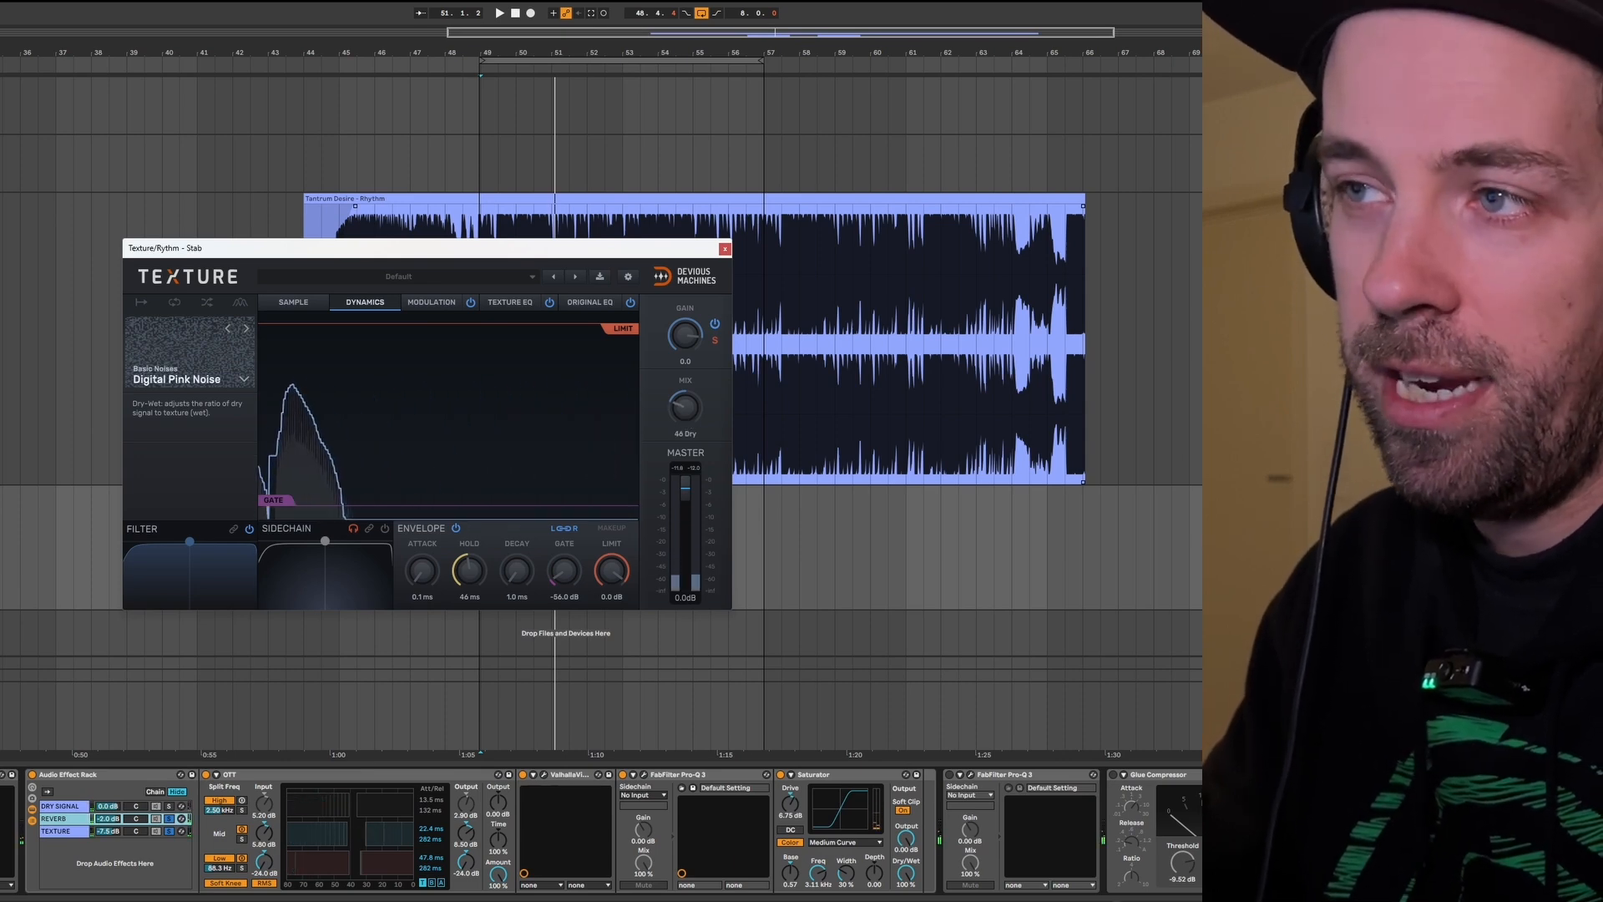
drag(687, 417, 685, 413)
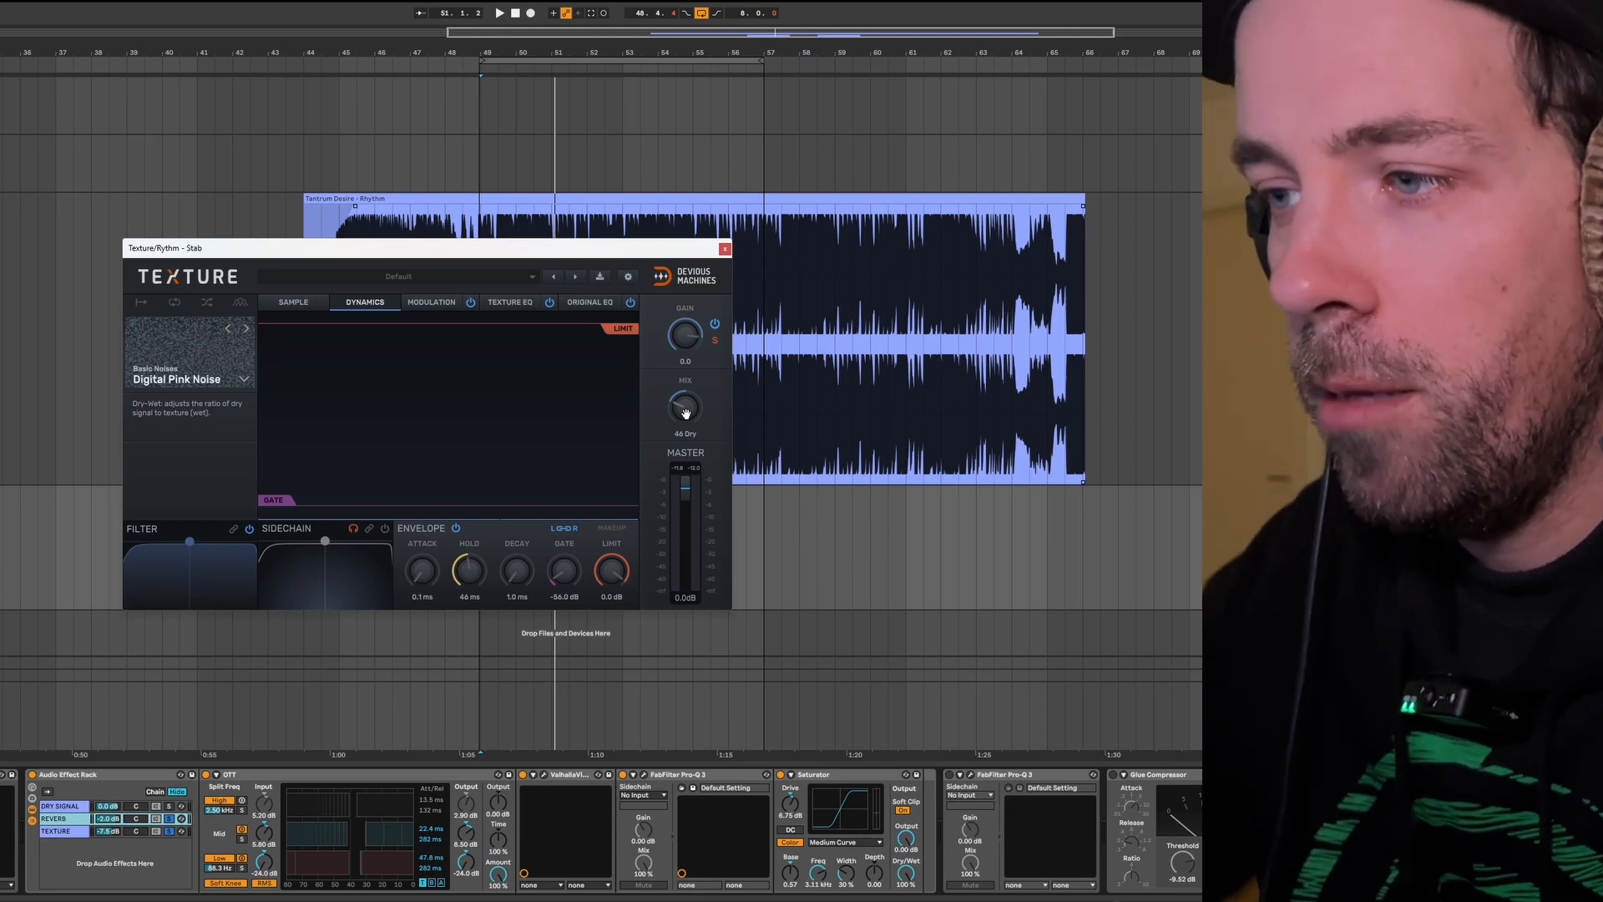
drag(685, 413, 685, 325)
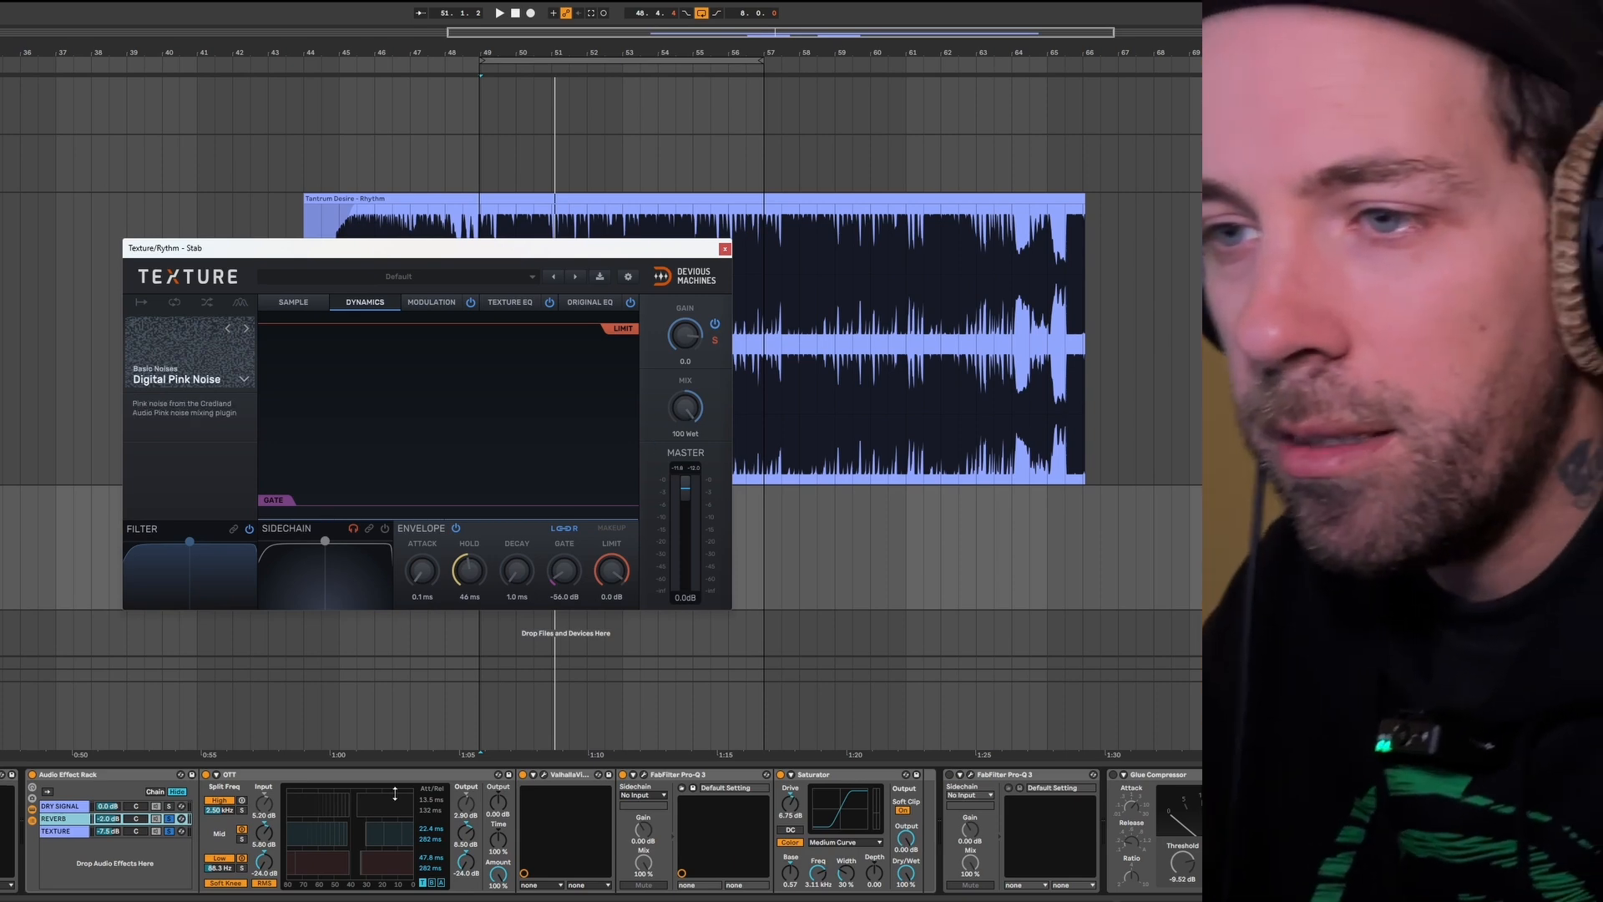
Look through the Texture plugin's texture EQ, original EQ, sample and dynamics pages, and close the plugin.
click(75, 832)
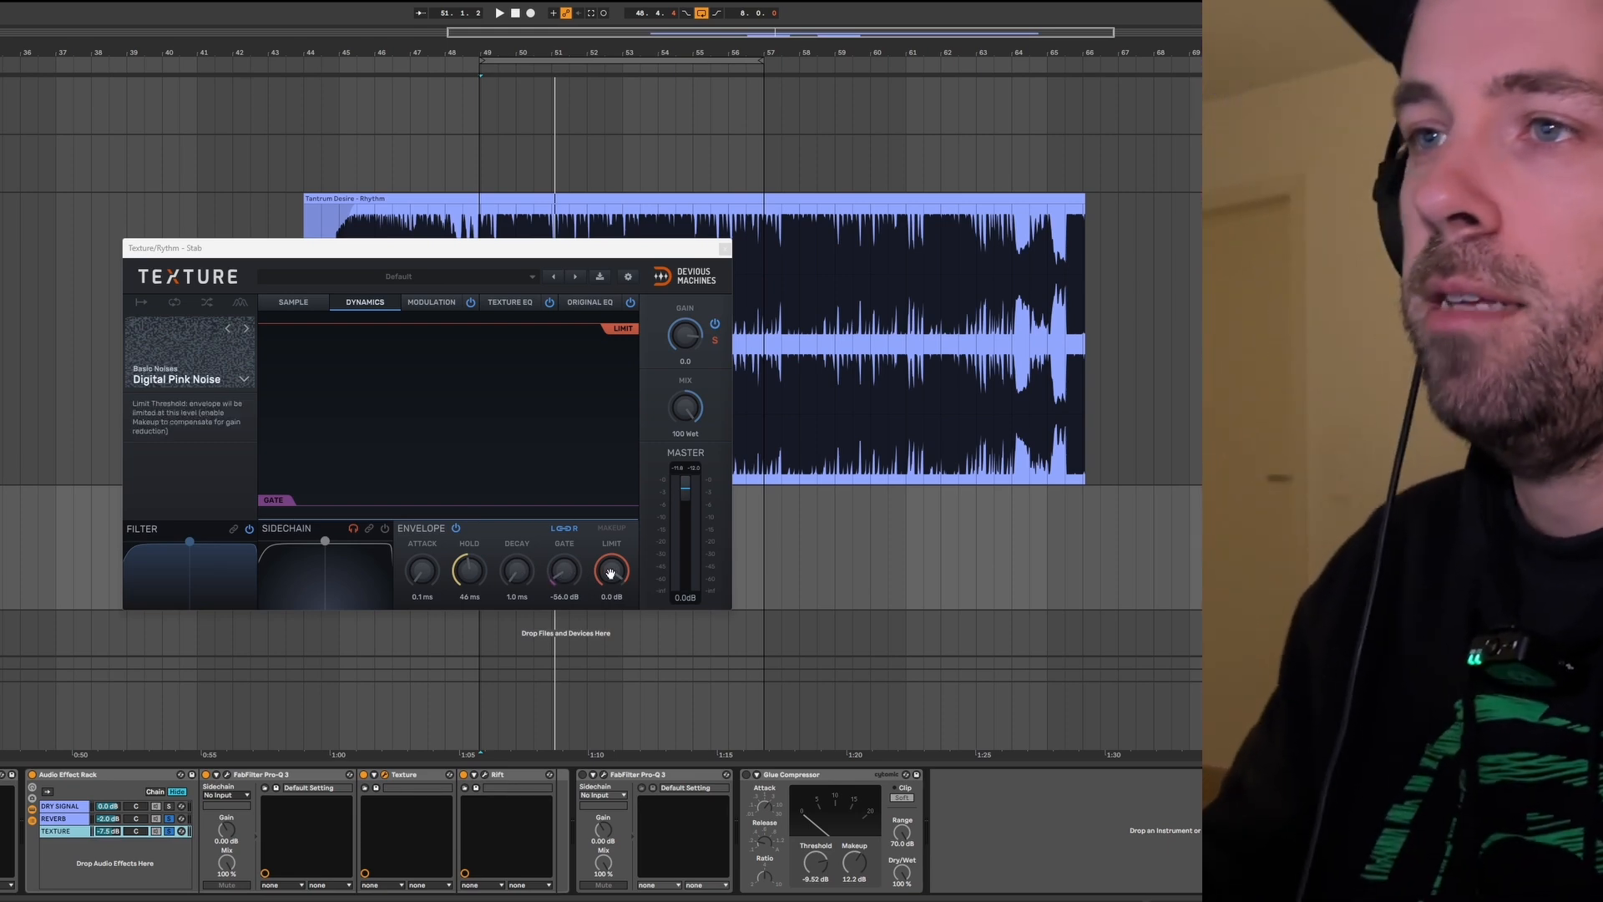
click(522, 304)
click(588, 306)
click(509, 303)
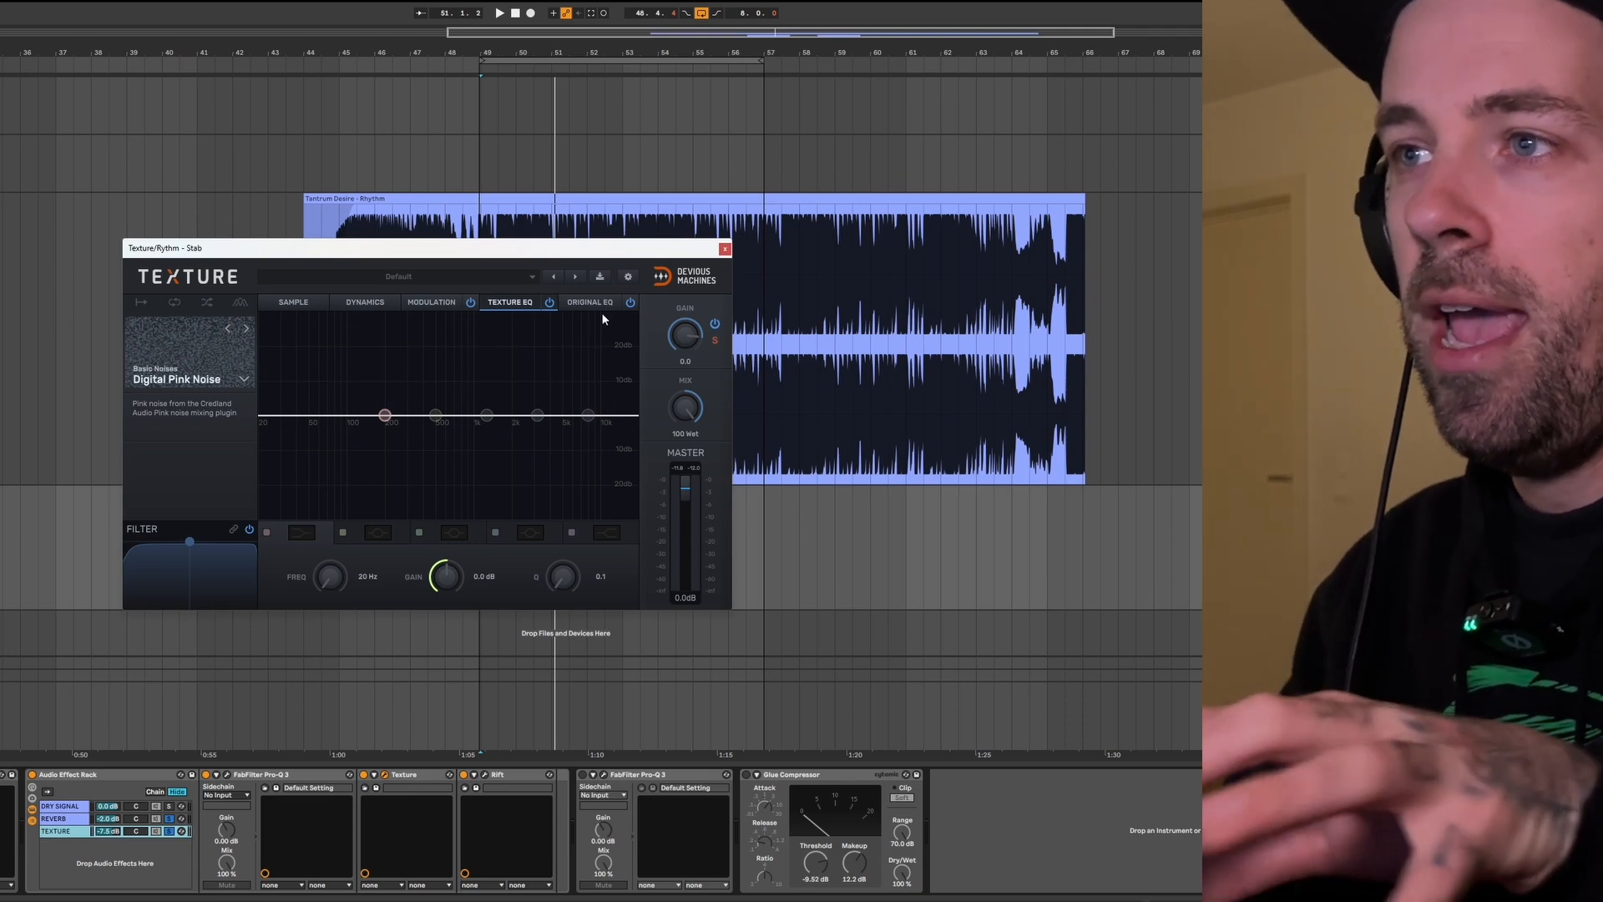
click(599, 309)
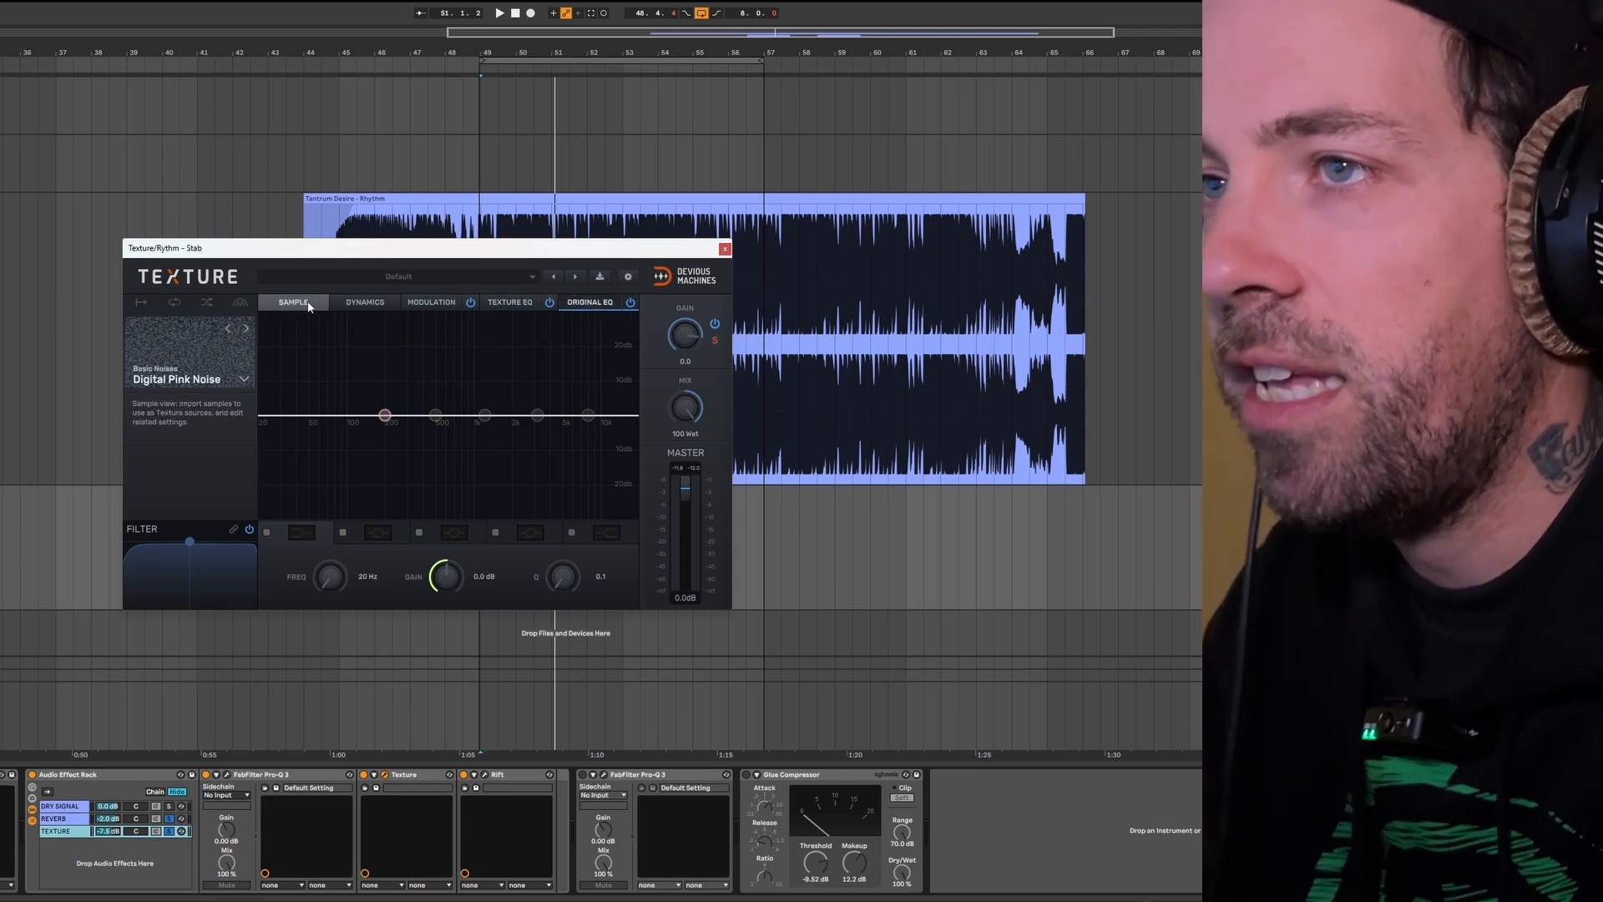
click(294, 303)
click(365, 302)
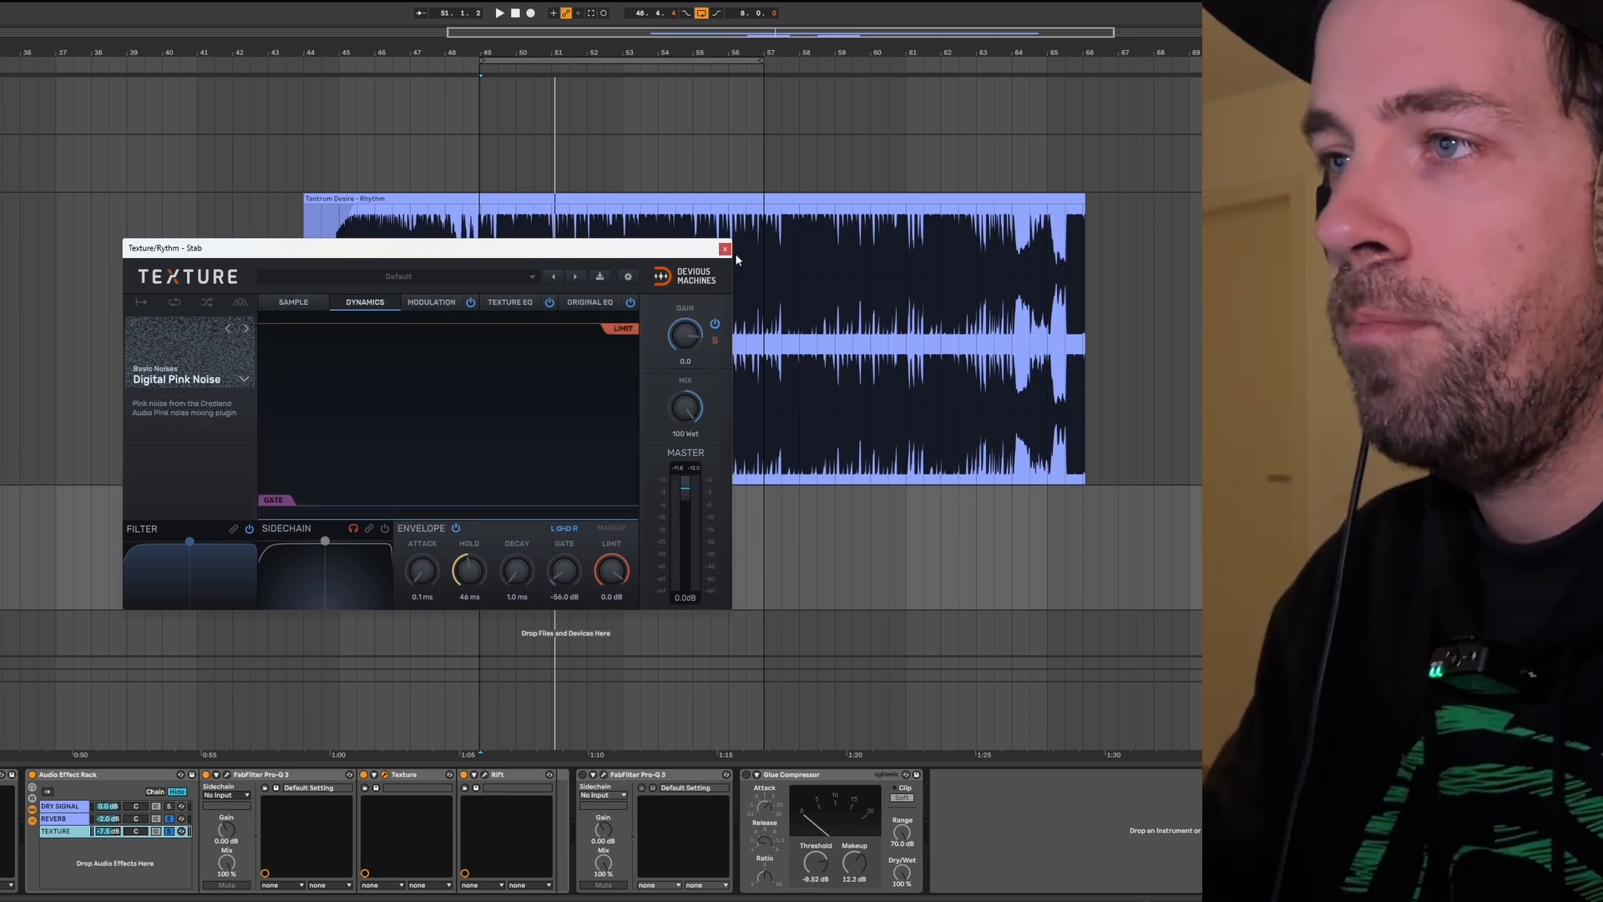
click(724, 248)
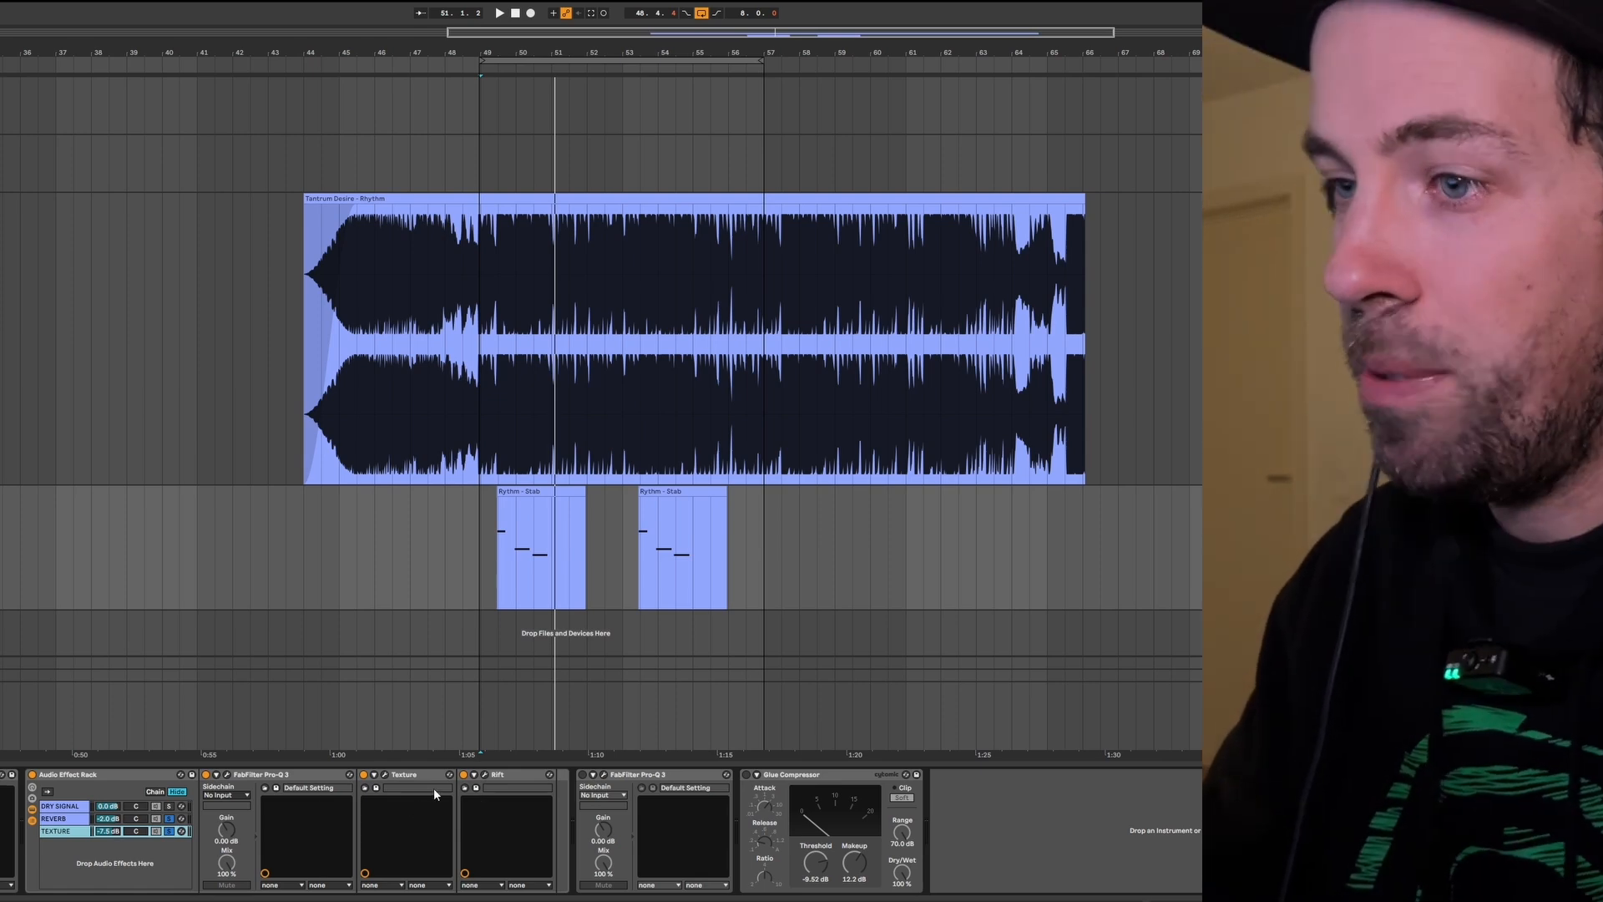
Open Rift in the TEXTURE chain and compare the stab with the distortion bypassed and enabled.
click(484, 774)
drag(451, 282, 485, 248)
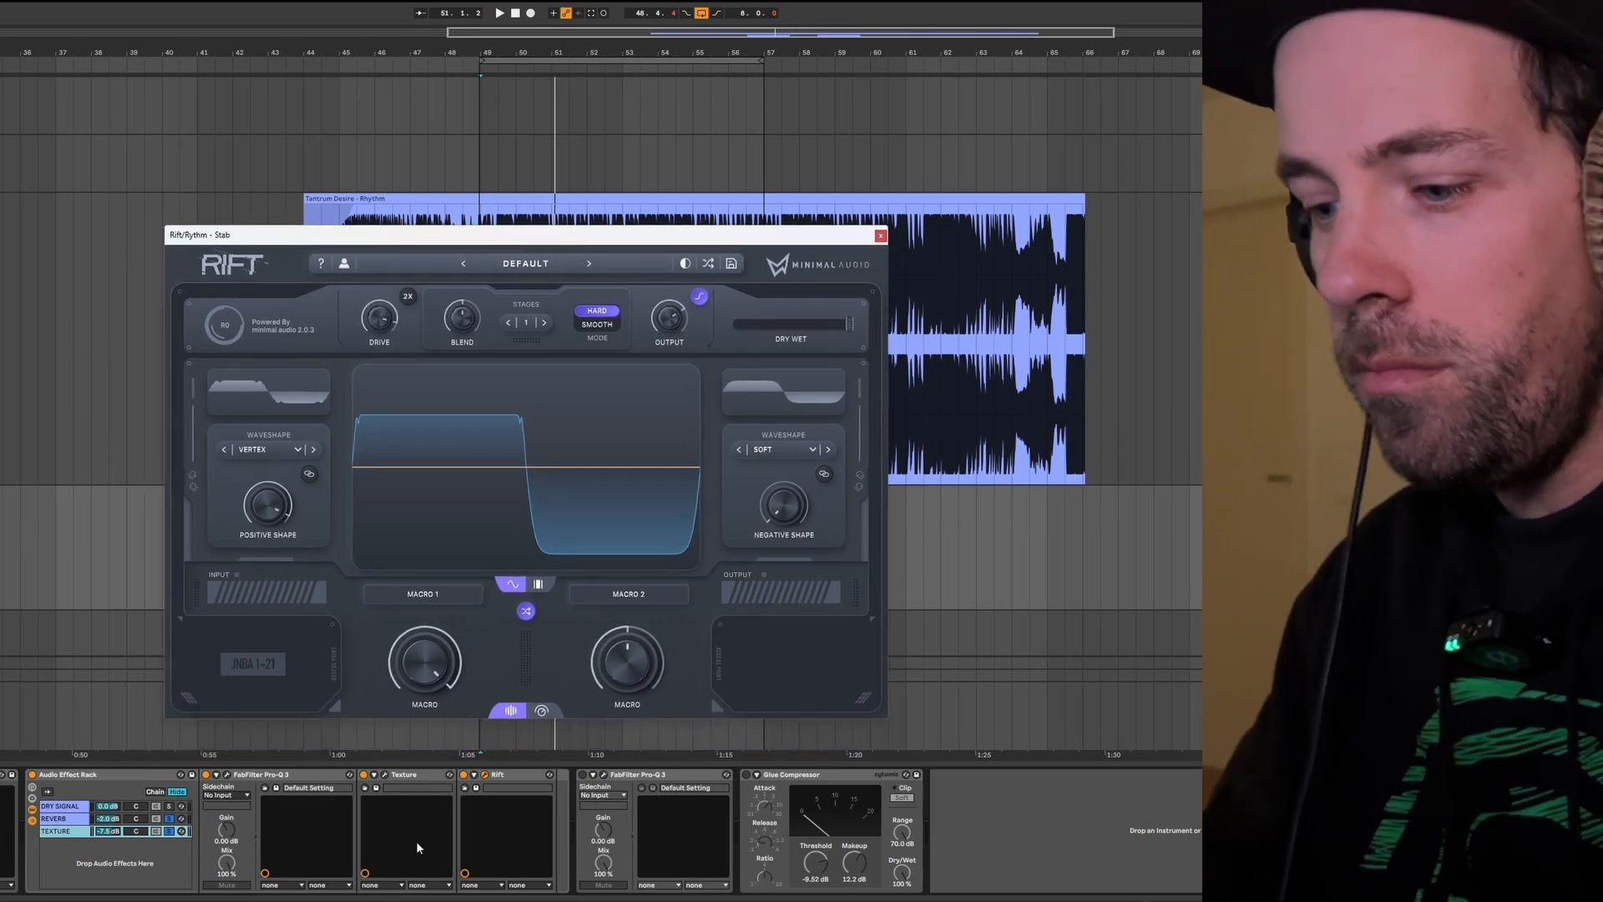
key(space)
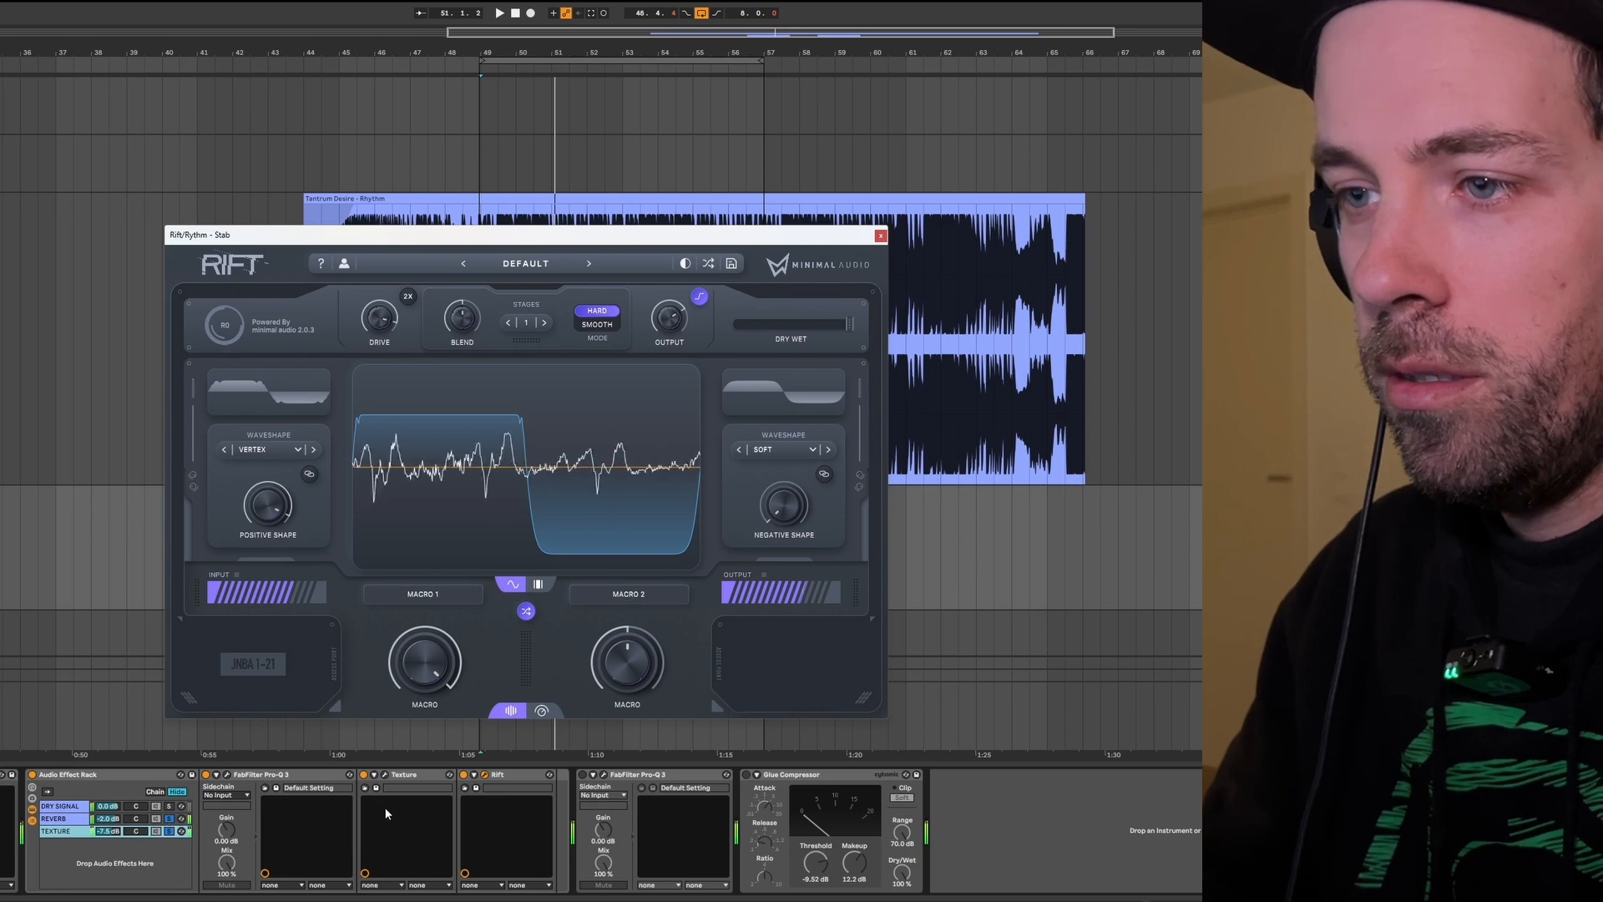
click(464, 776)
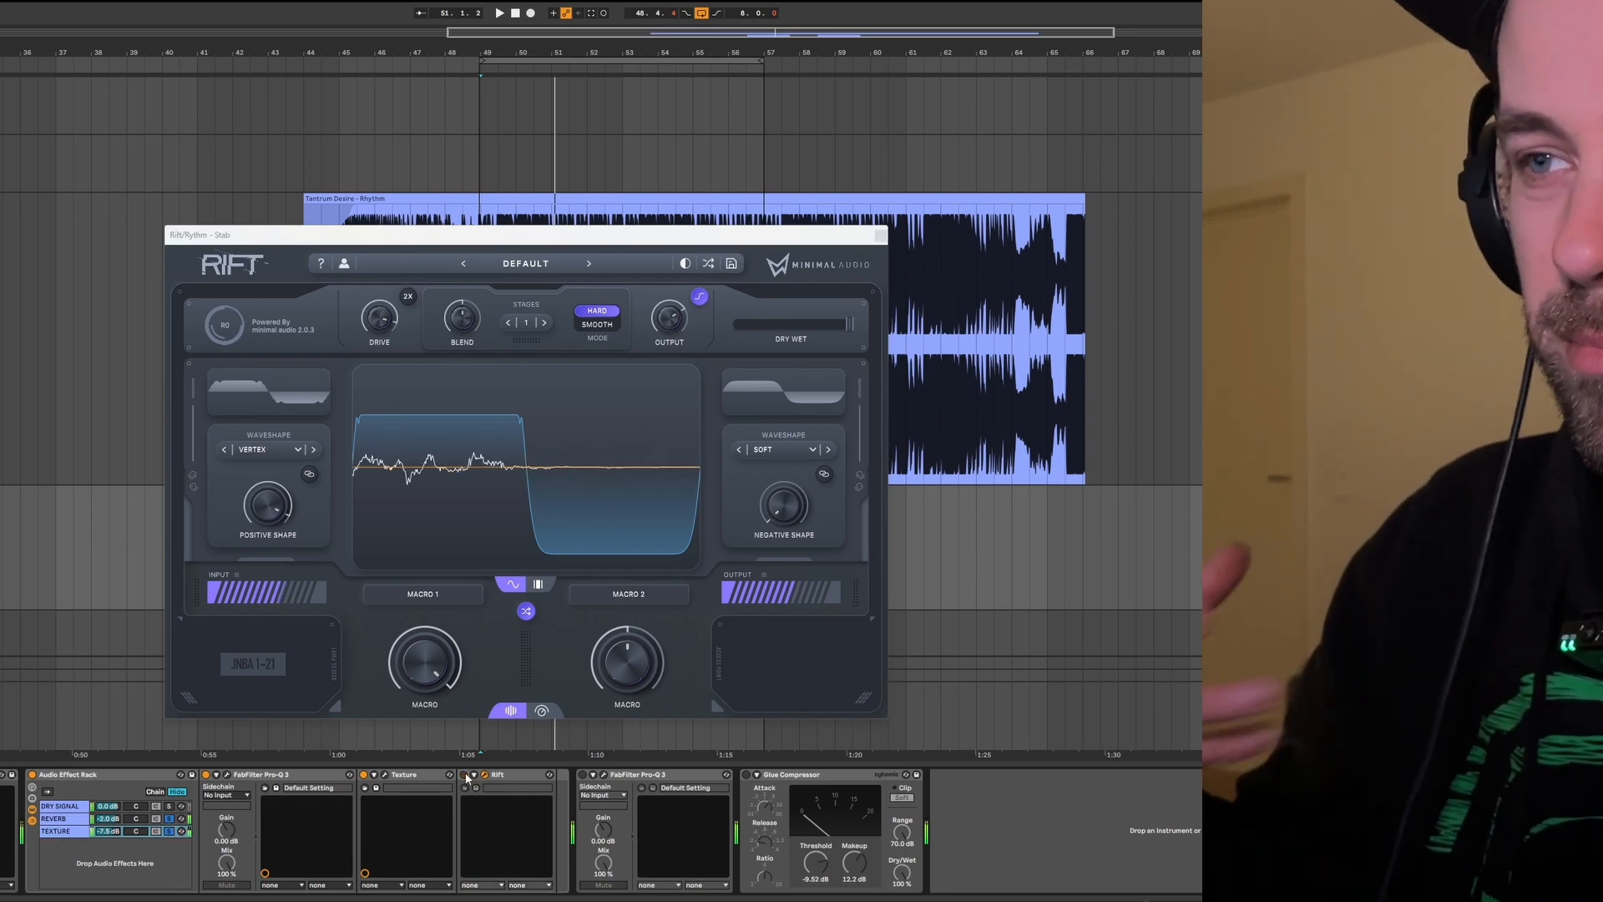
click(464, 775)
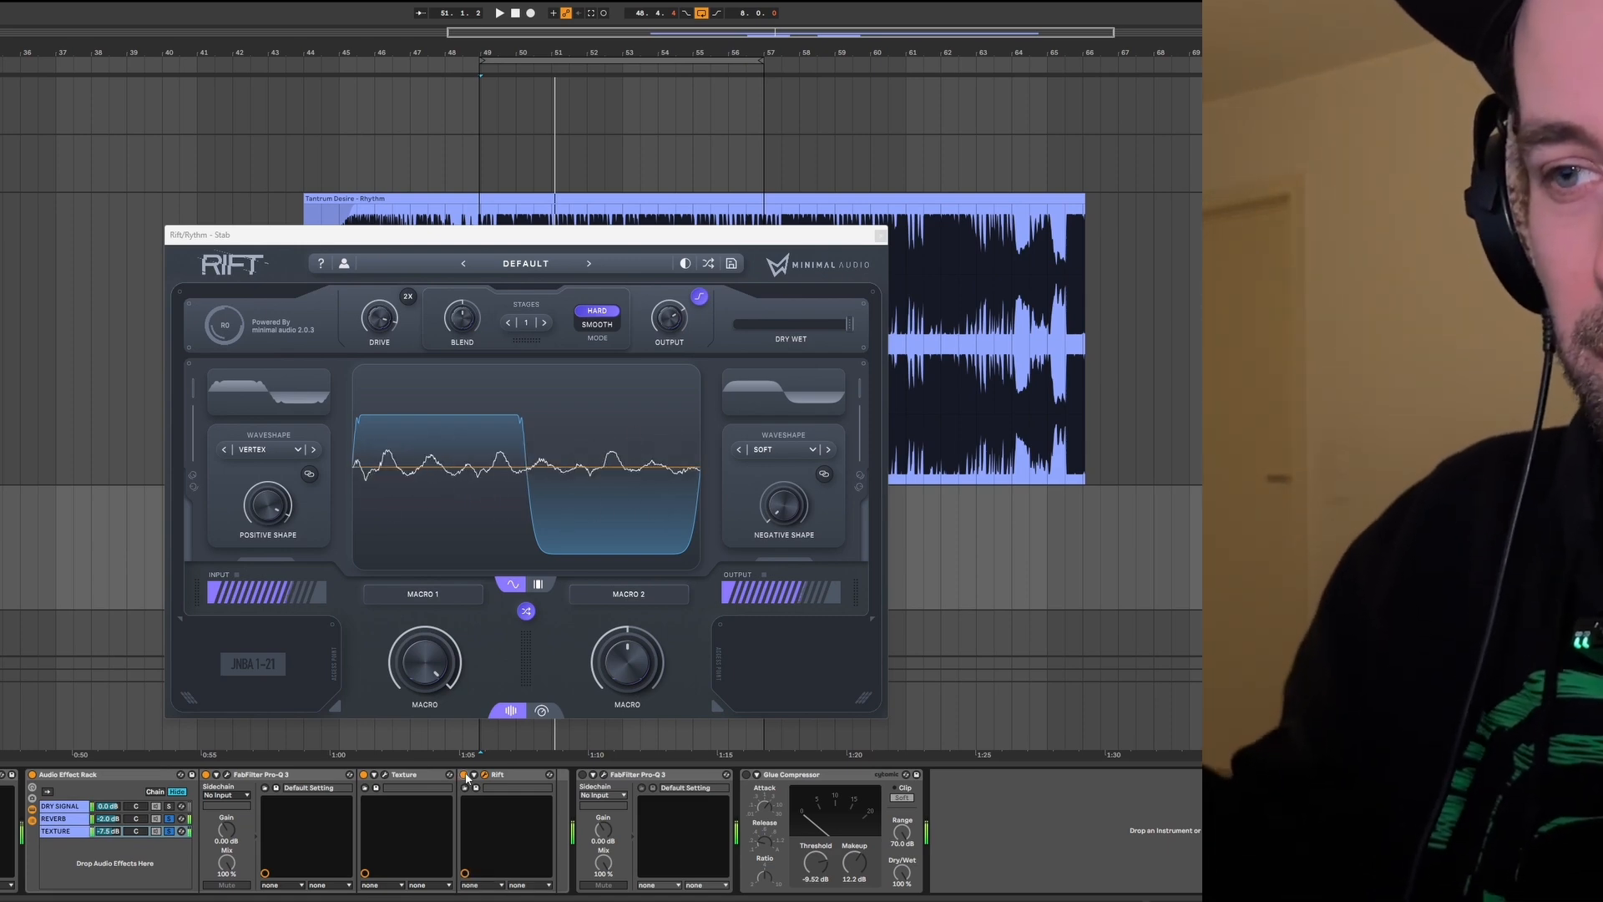
Lower the TEXTURE chain's volume to about -10.5 dB and close Rift.
drag(102, 833, 102, 825)
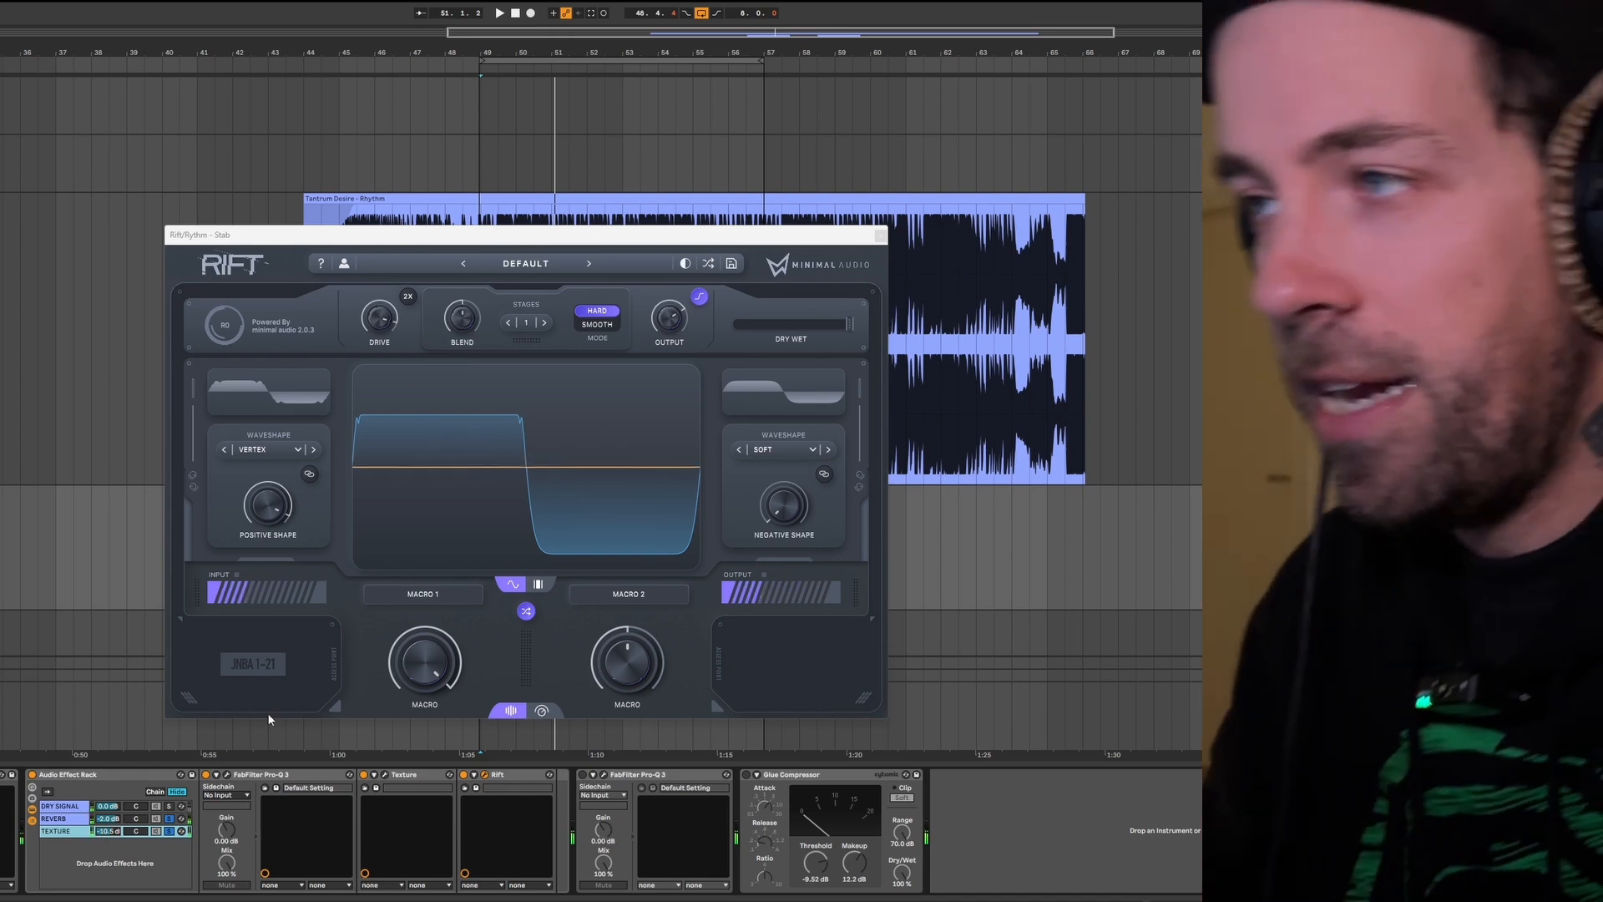
click(881, 237)
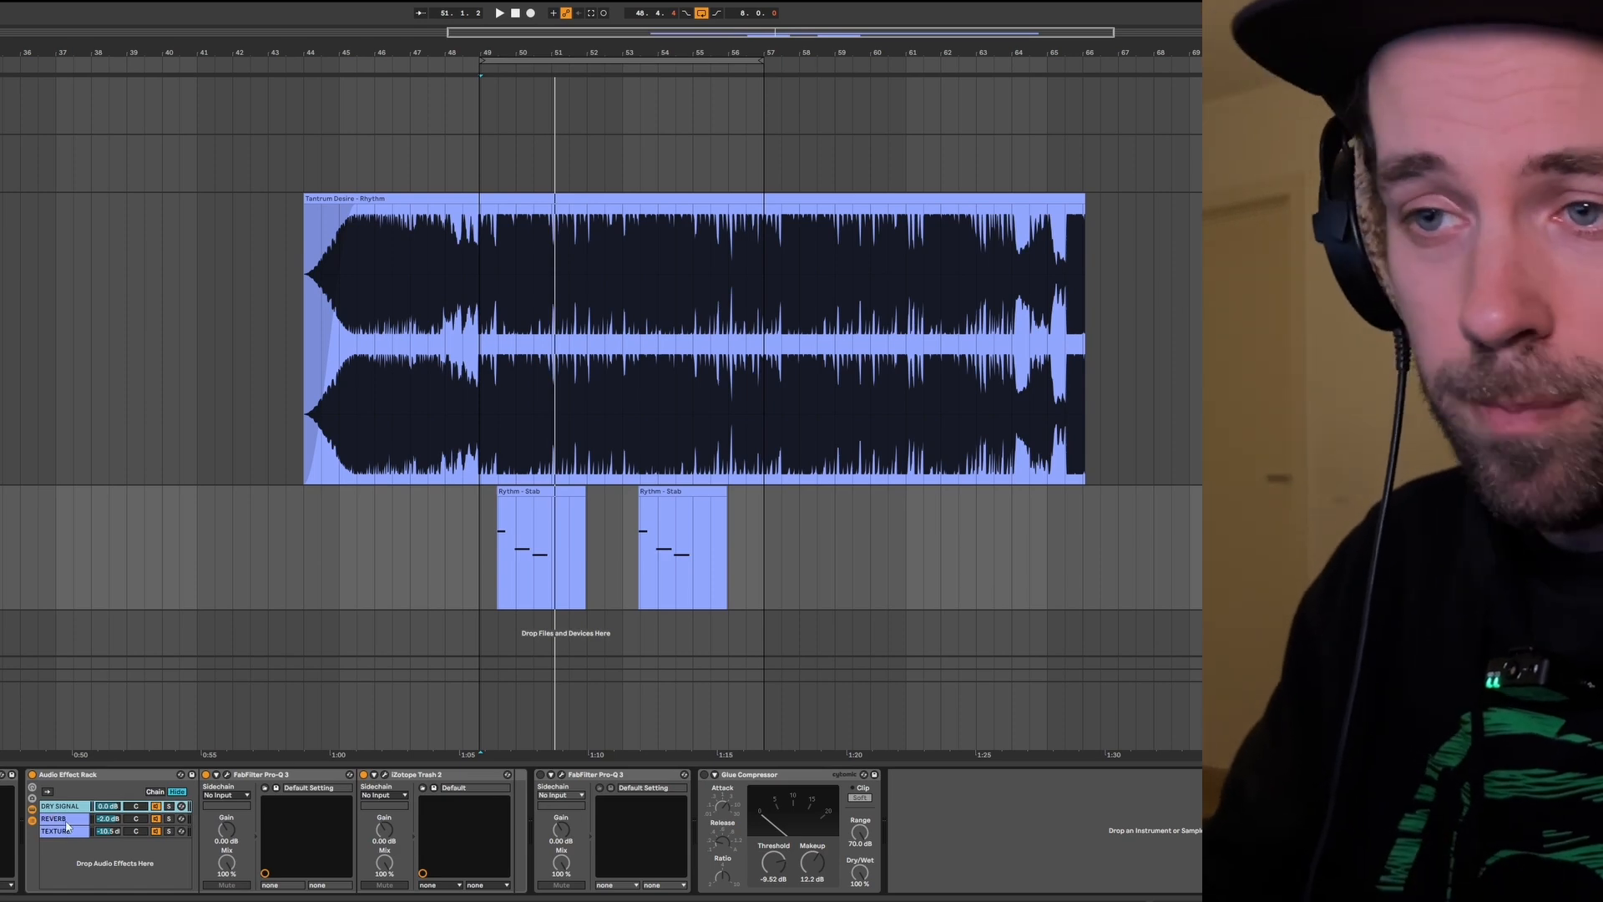
Review the device lineups of the rack's REVERB, TEXTURE and DRY SIGNAL chains.
click(69, 819)
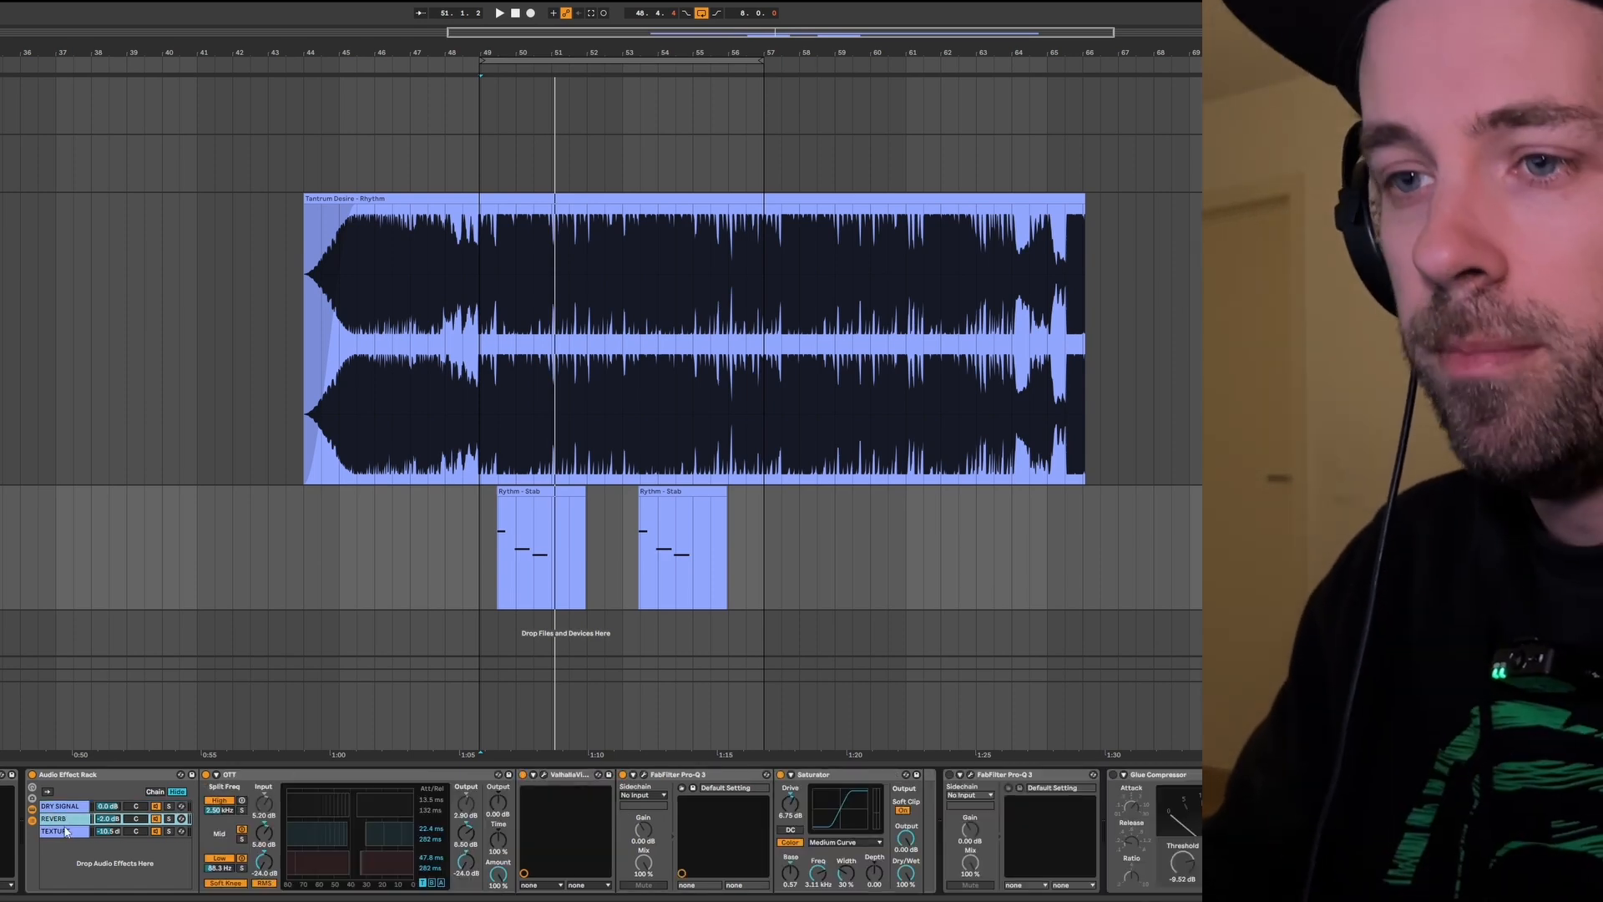
click(65, 830)
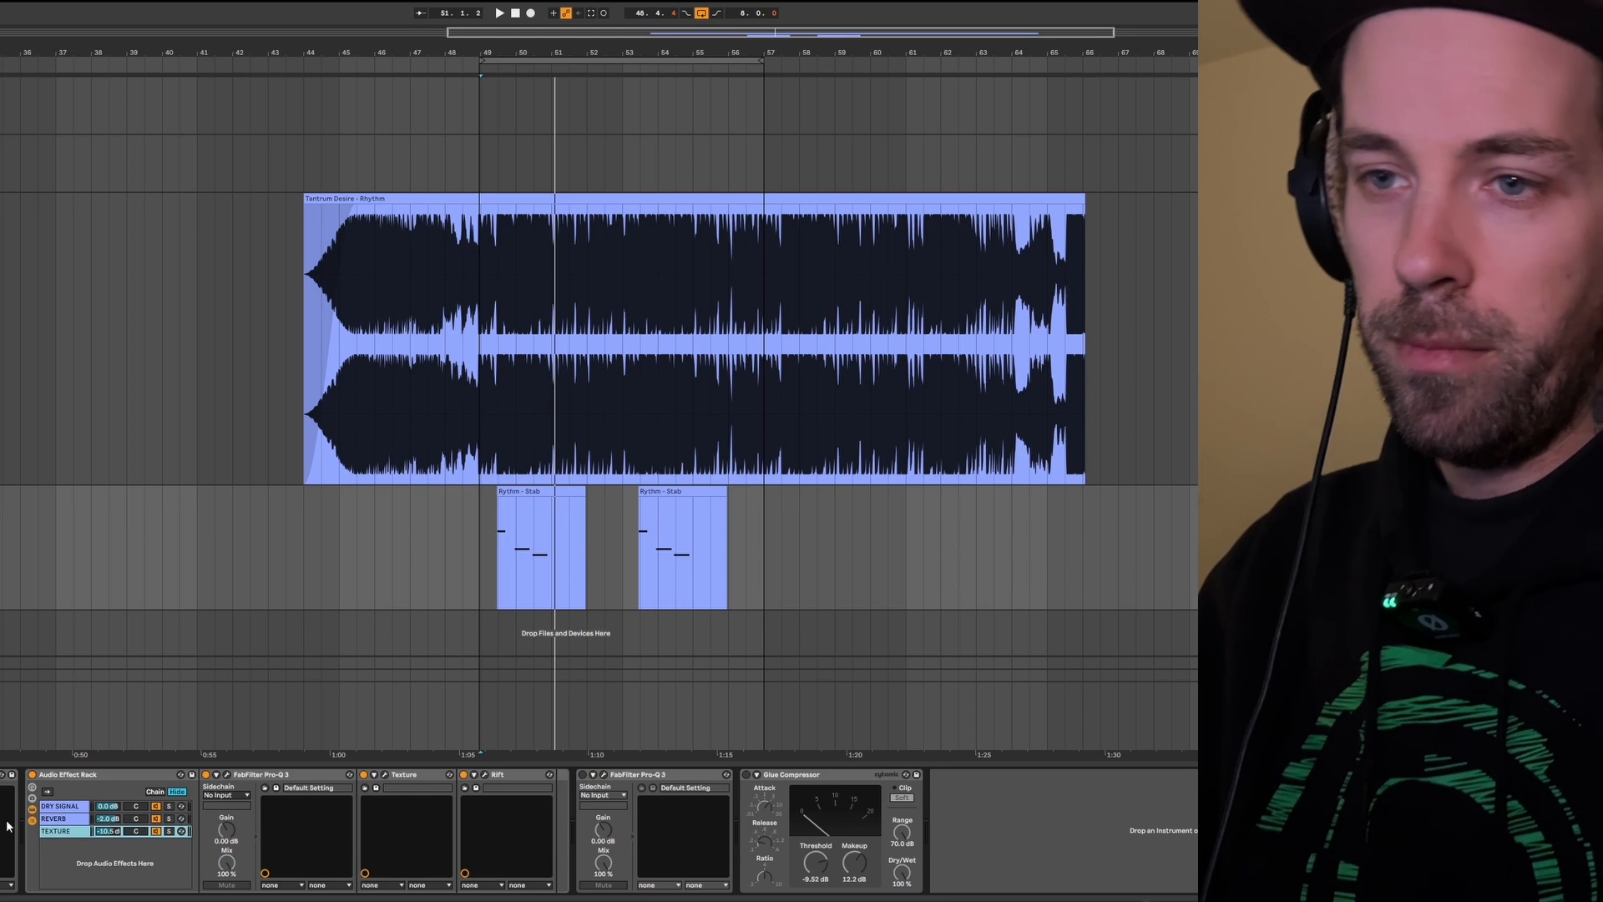
click(46, 806)
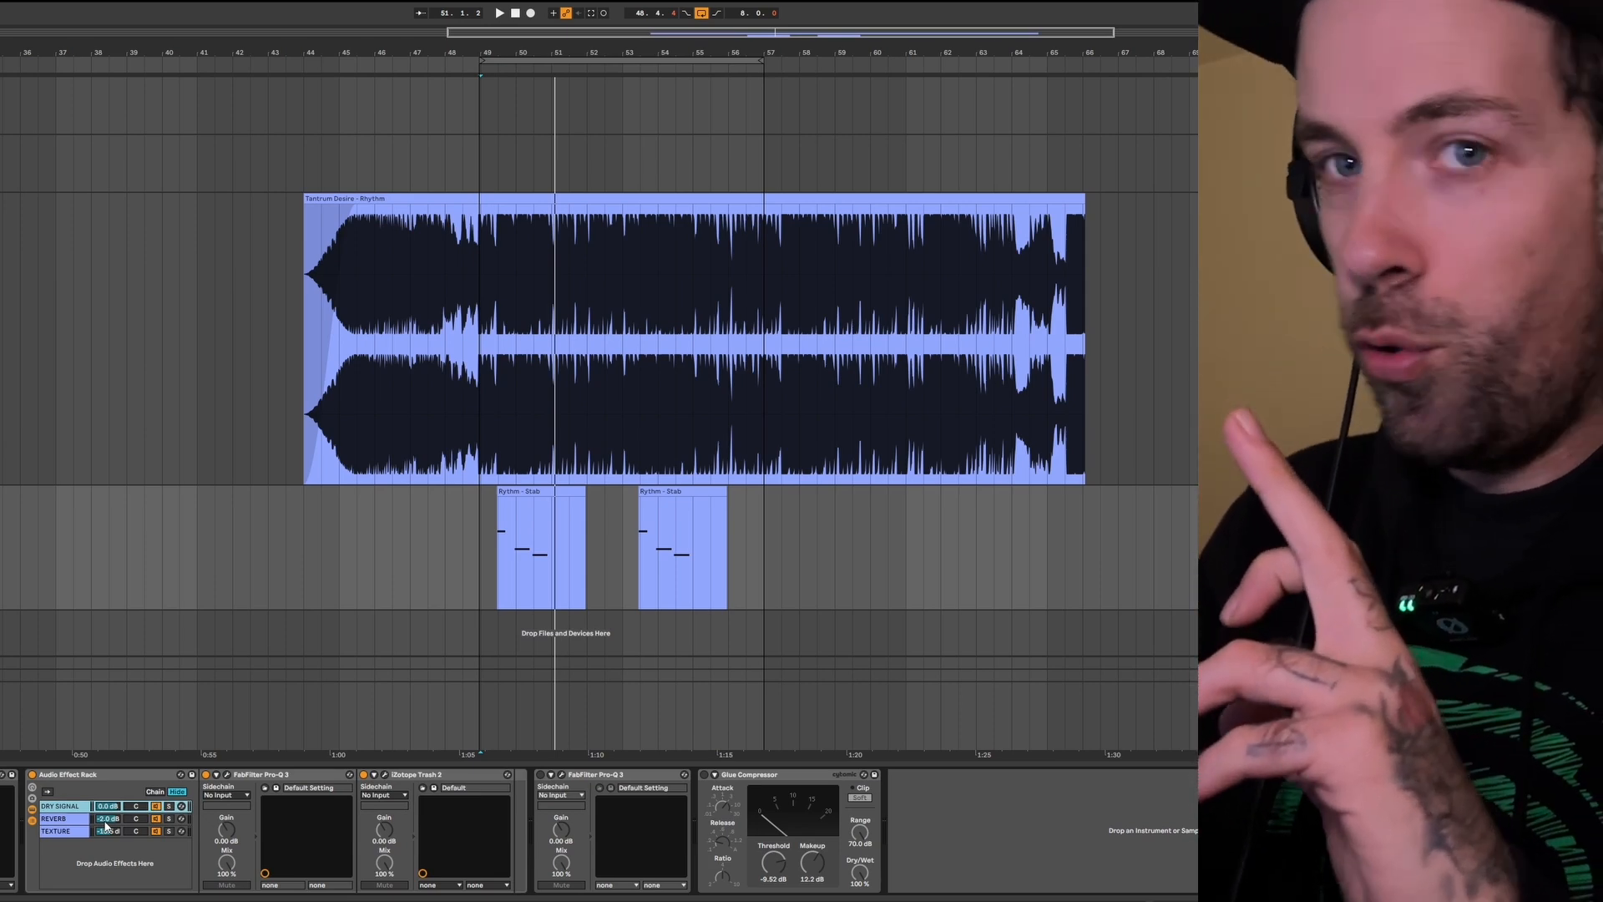
Turn on the Pro-Q 3 that follows the Audio Effect Rack and open its equalizer display.
click(92, 778)
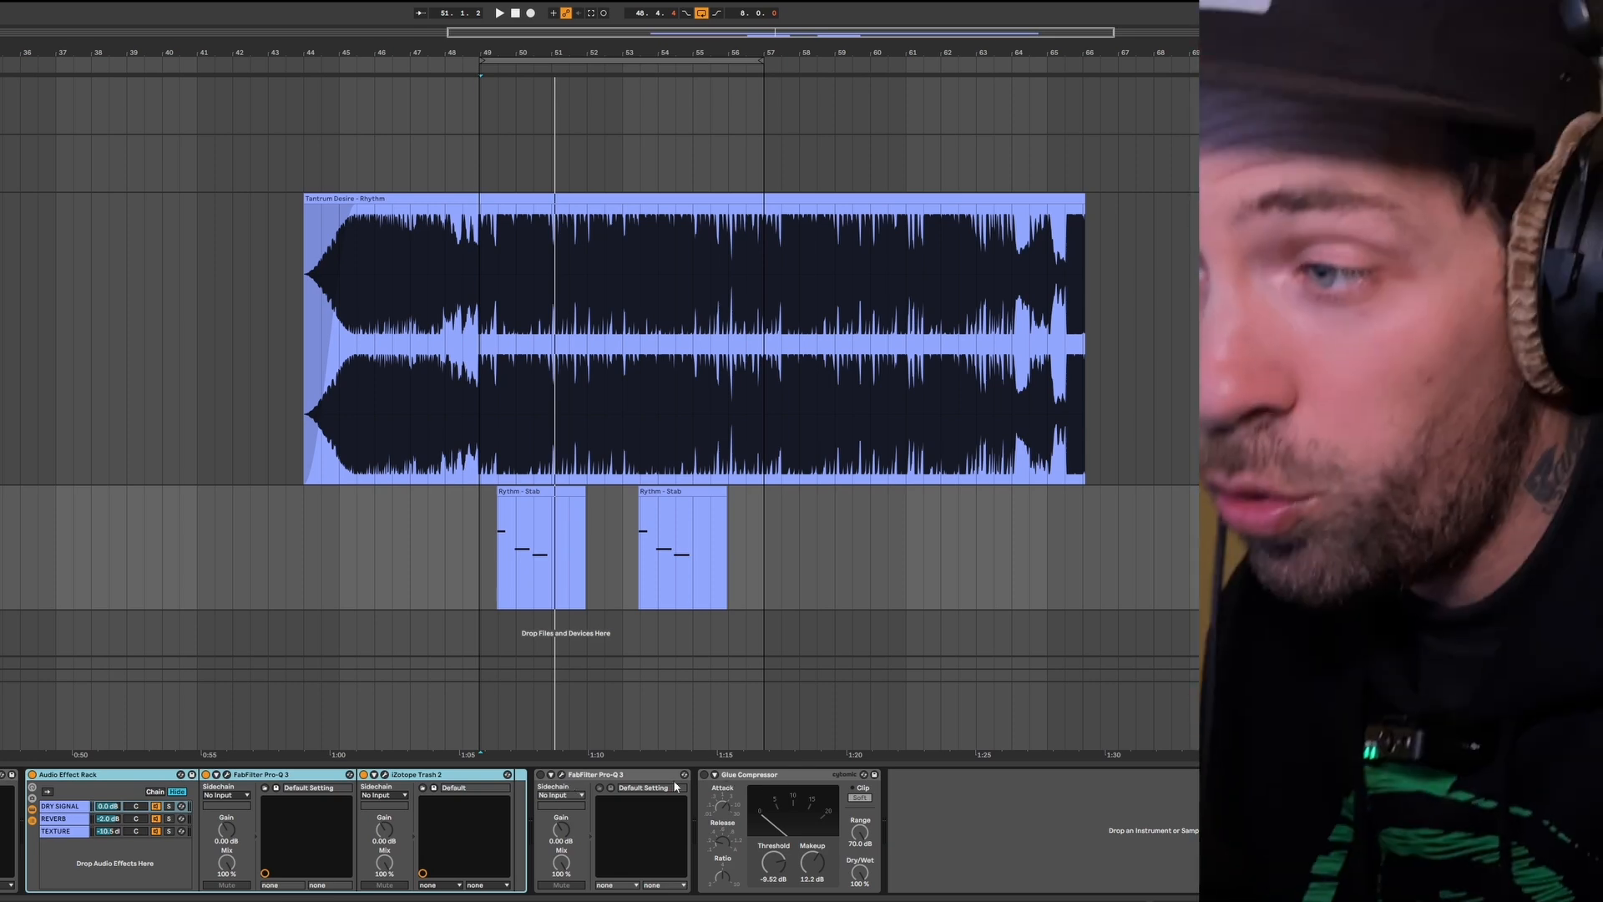
click(540, 775)
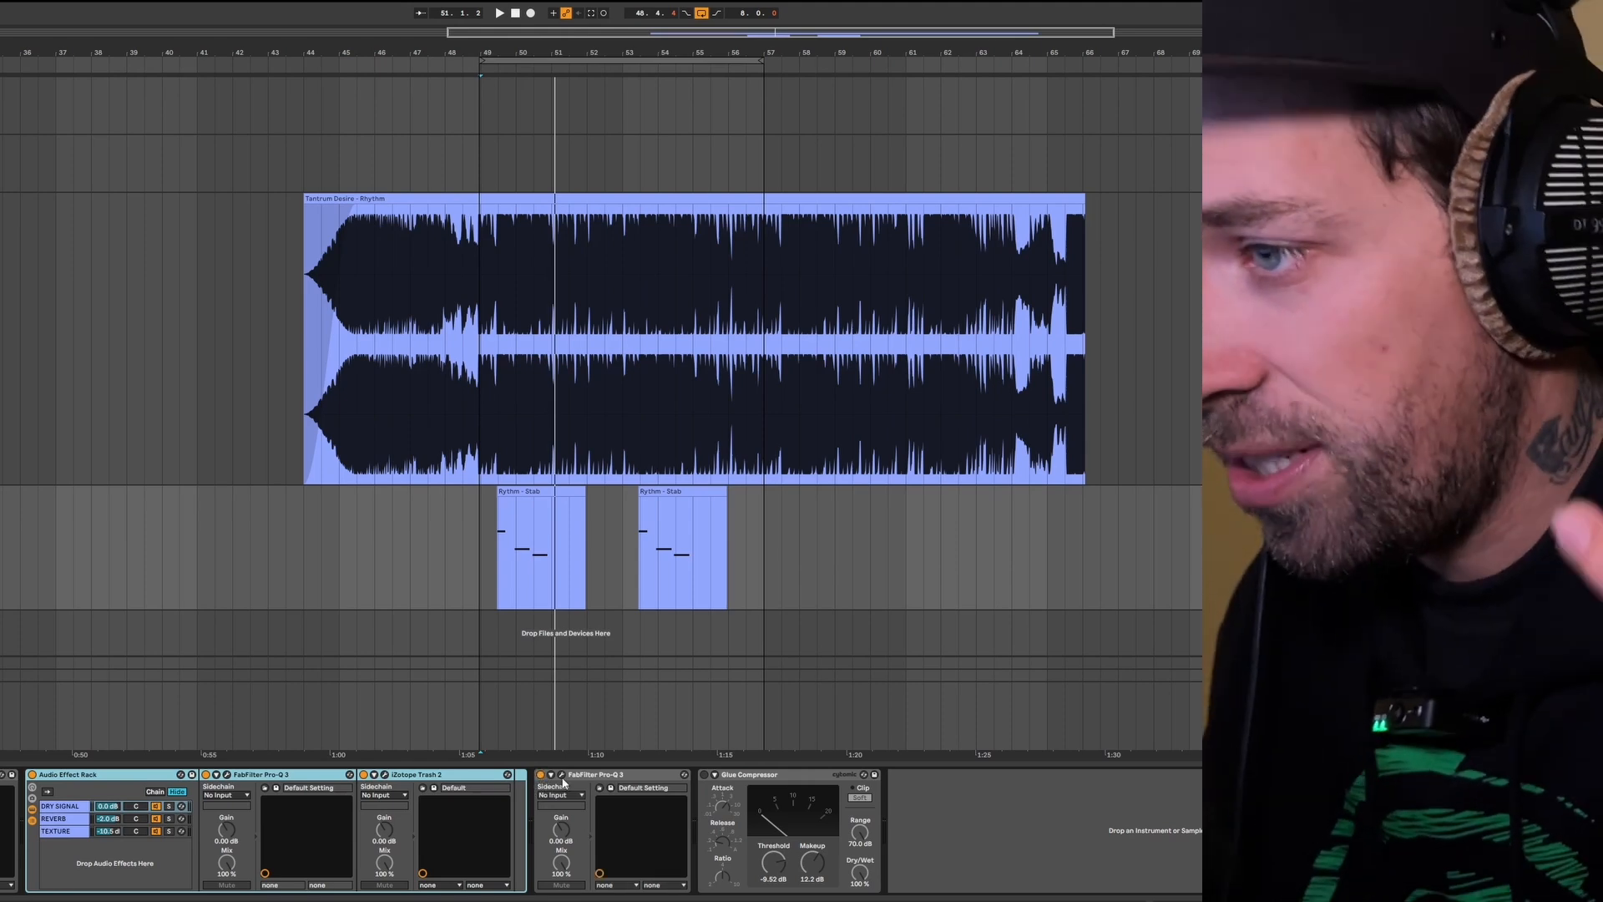
click(561, 775)
drag(312, 328, 611, 320)
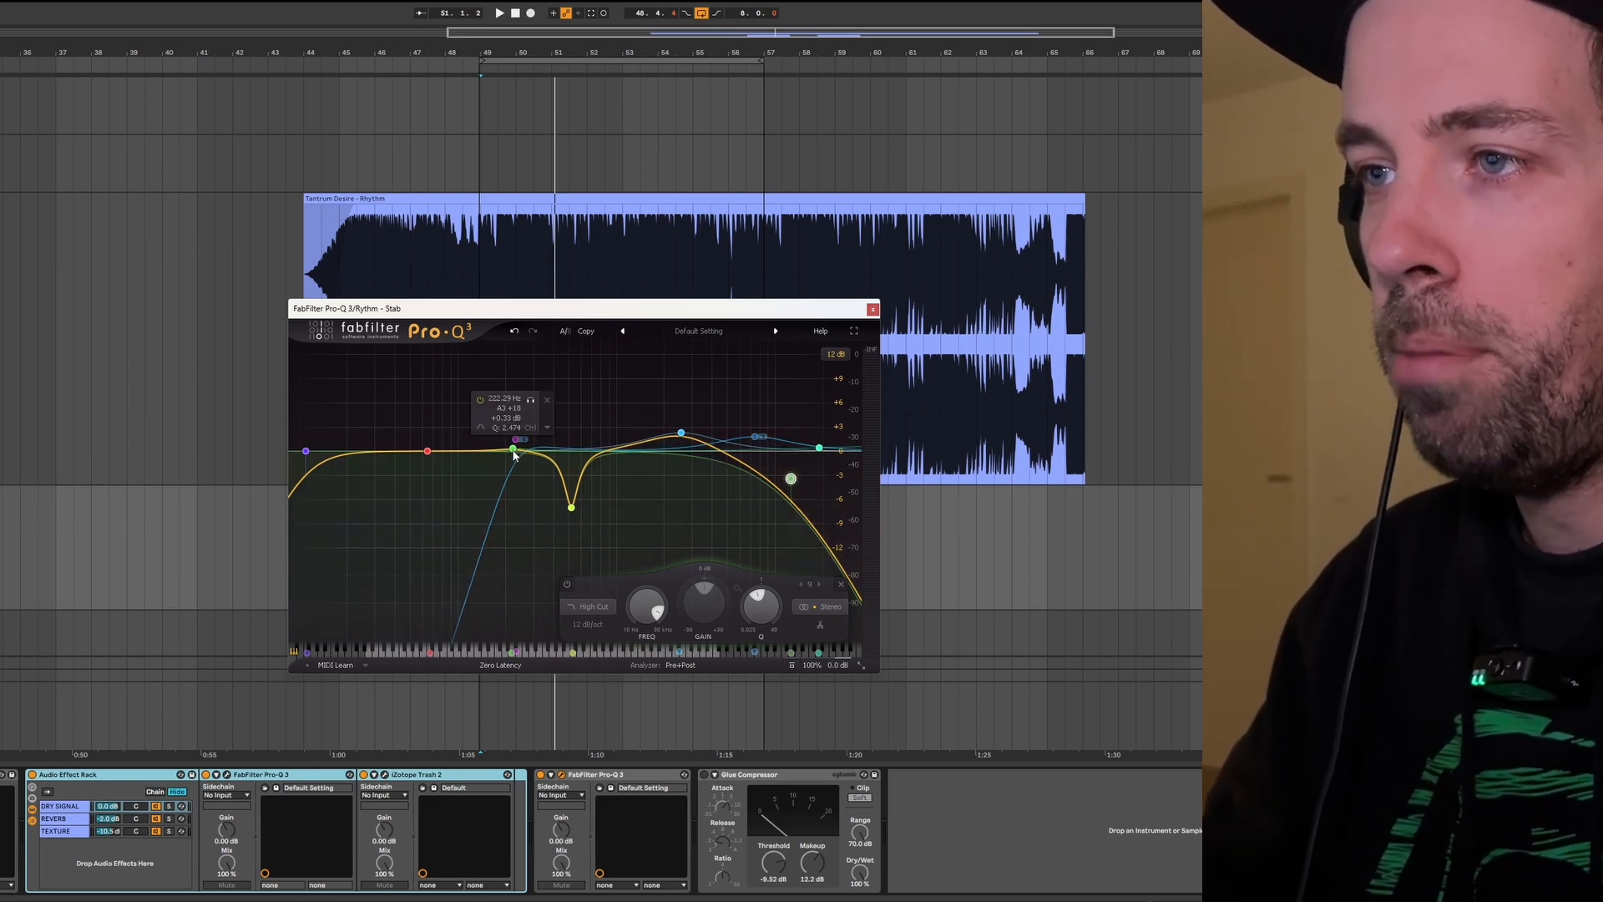
Examine the low-mid and low-cut bands of the post-rack Pro-Q 3 and play the stab through it.
click(513, 450)
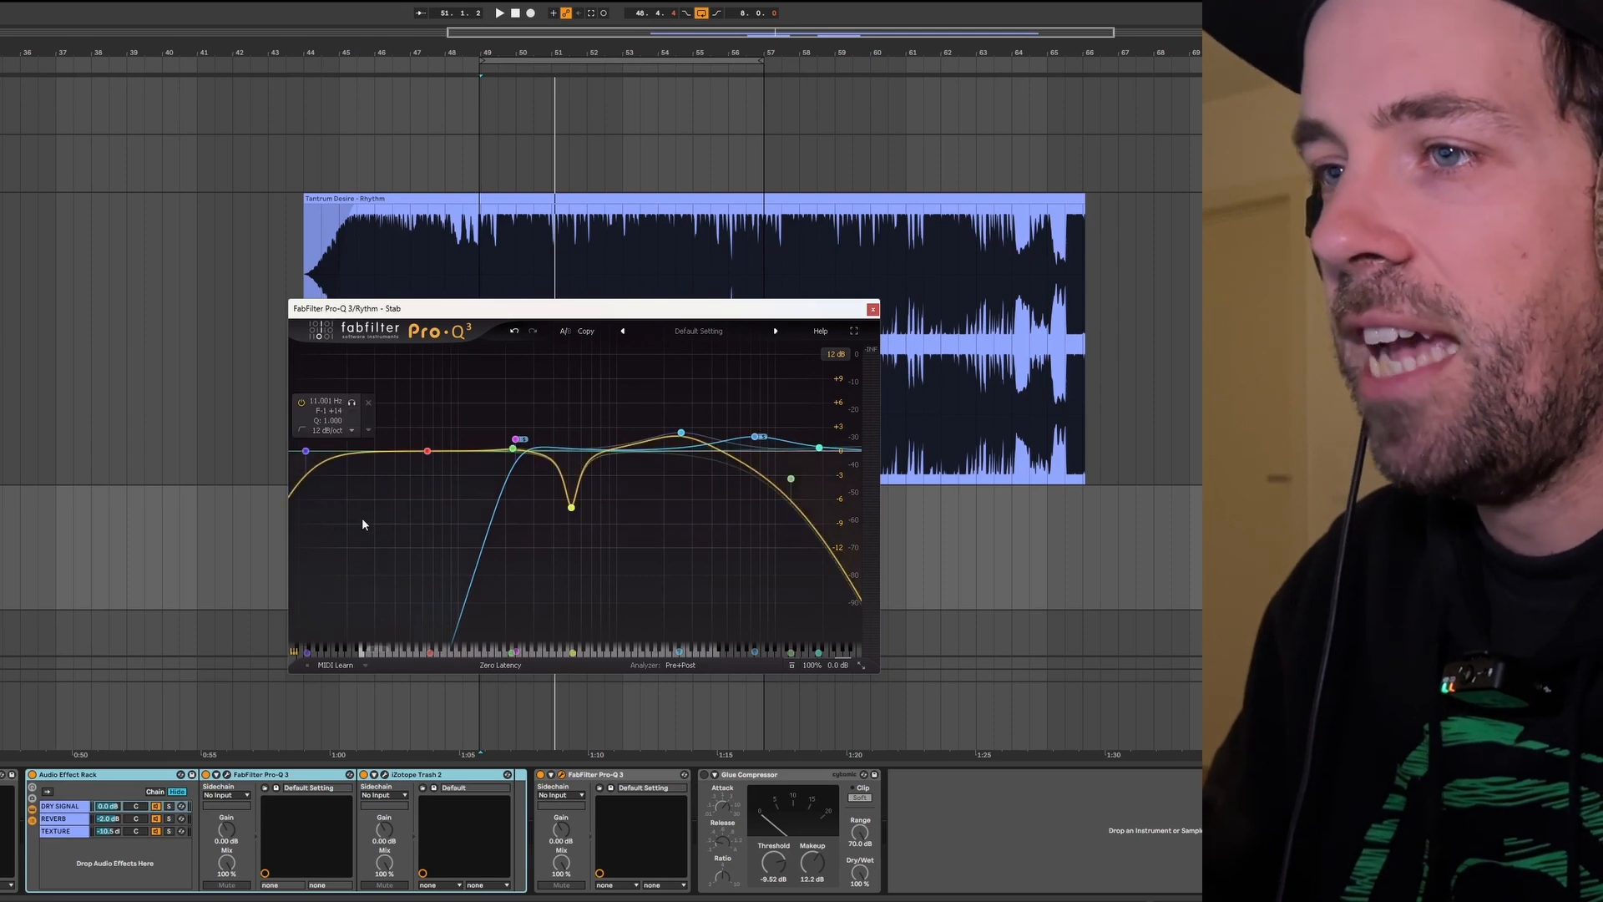
click(306, 452)
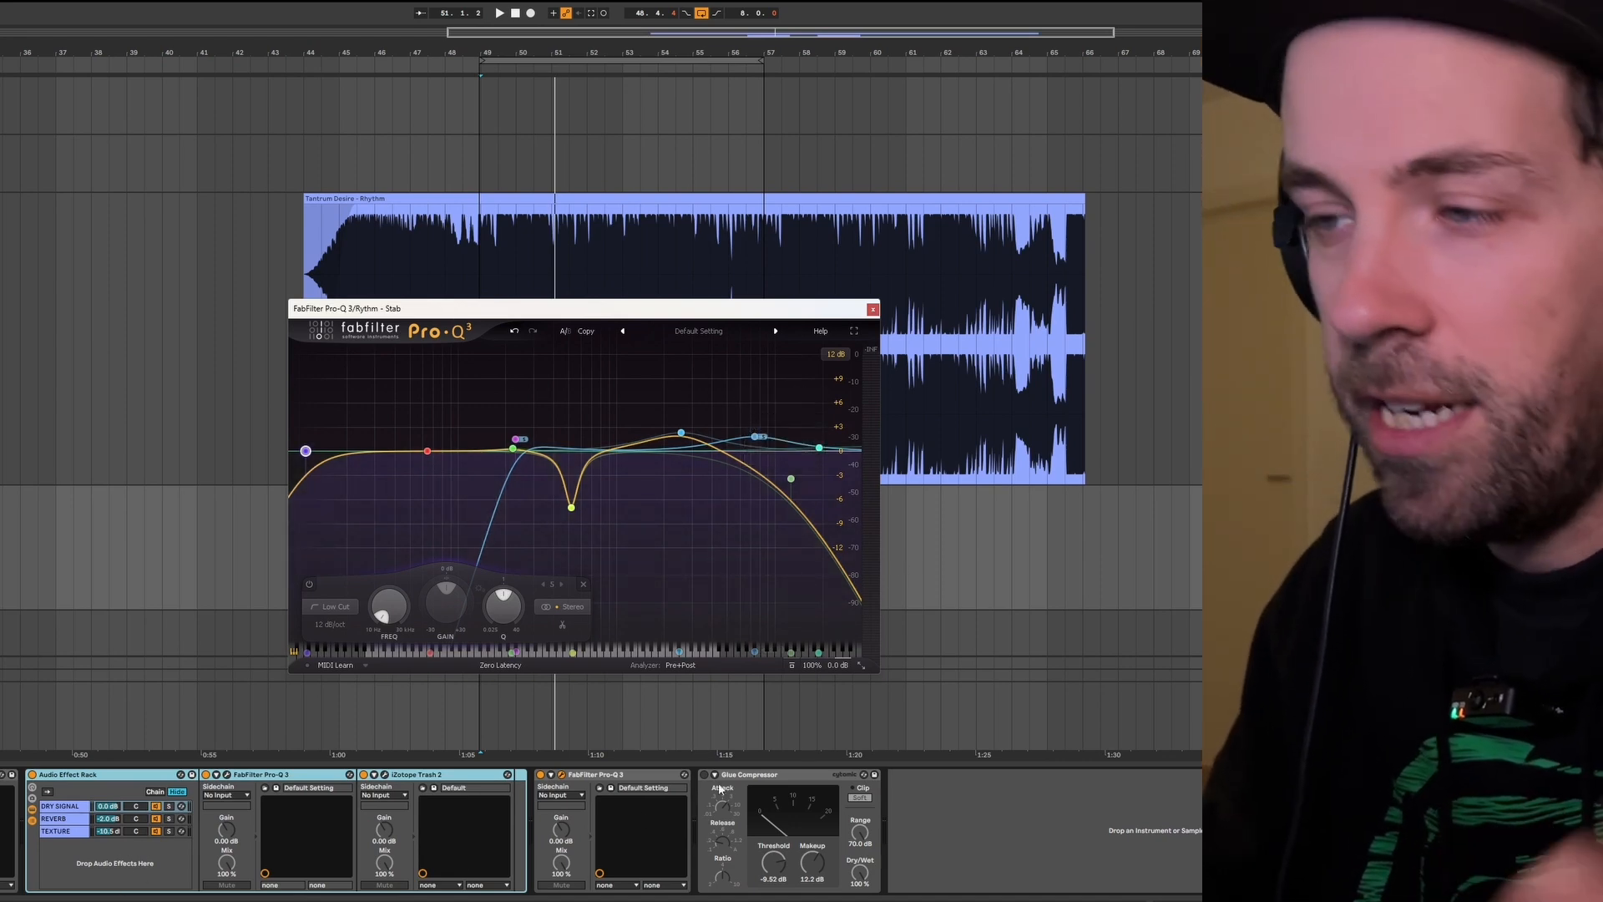
key(space)
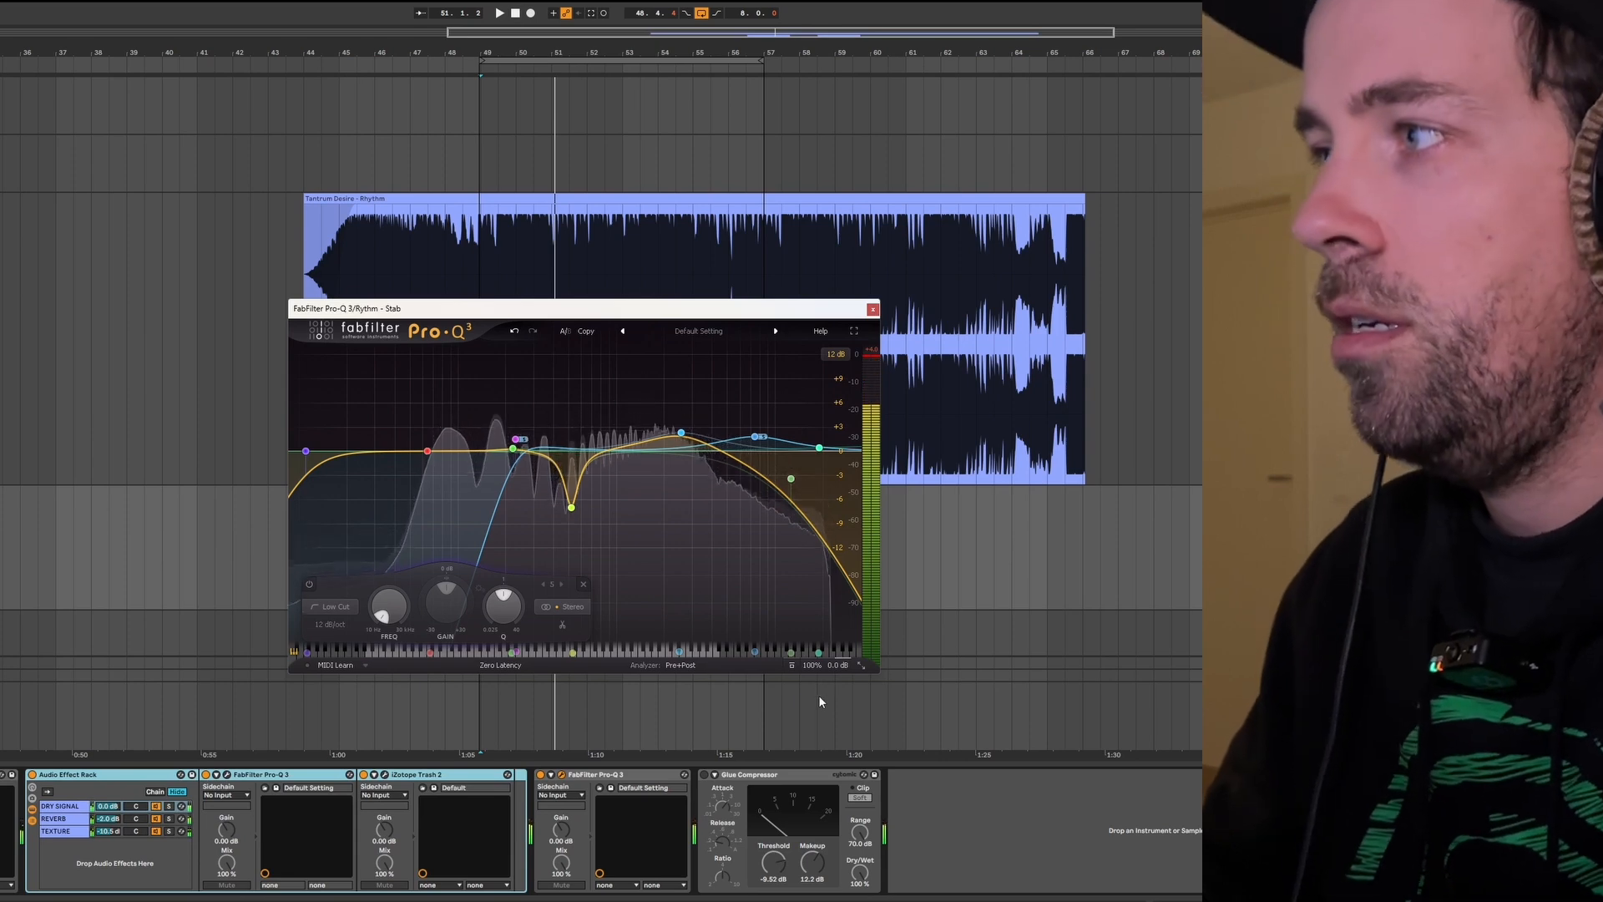
key(space)
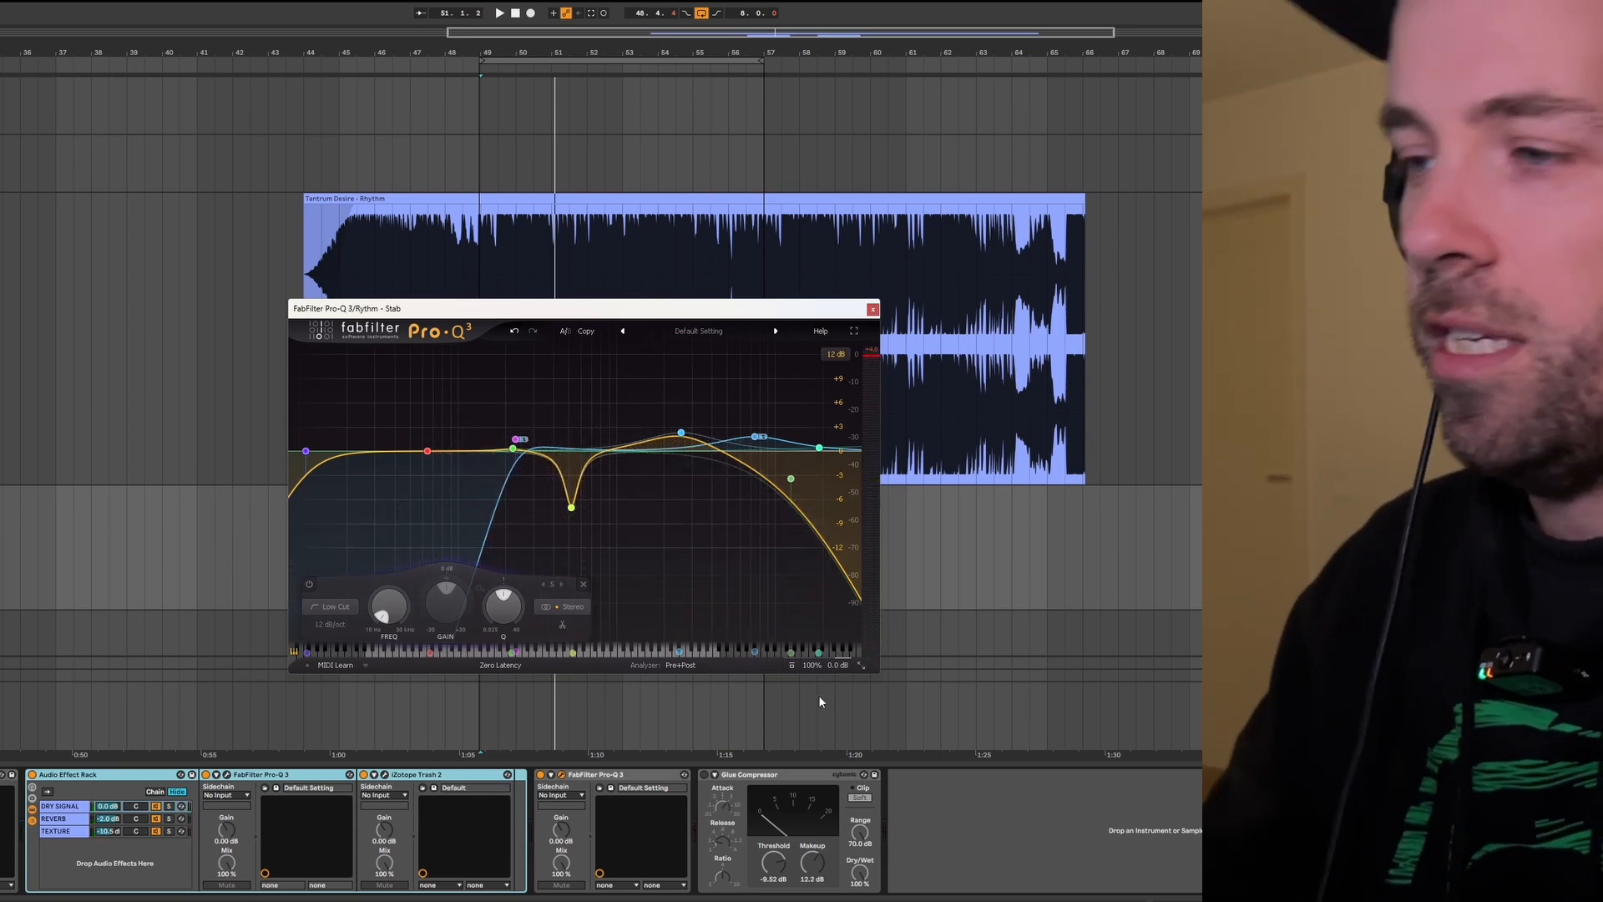
Turn on the Glue Compressor and, with the stab playing, set its threshold to about -18.8 dB and makeup to 10.0 dB.
click(704, 774)
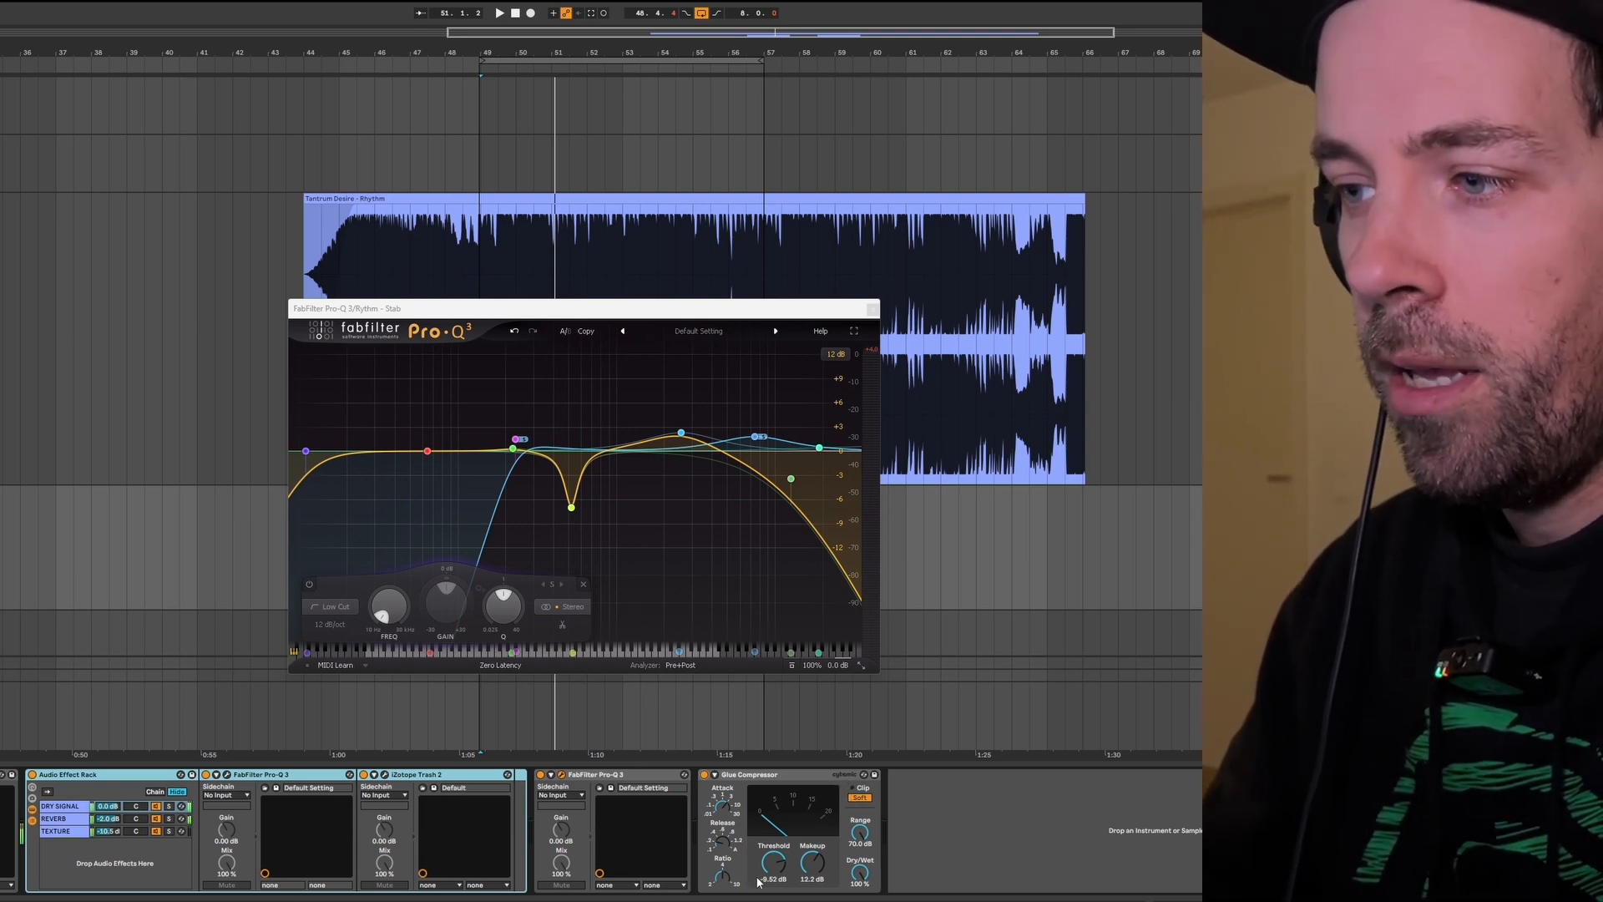
key(space)
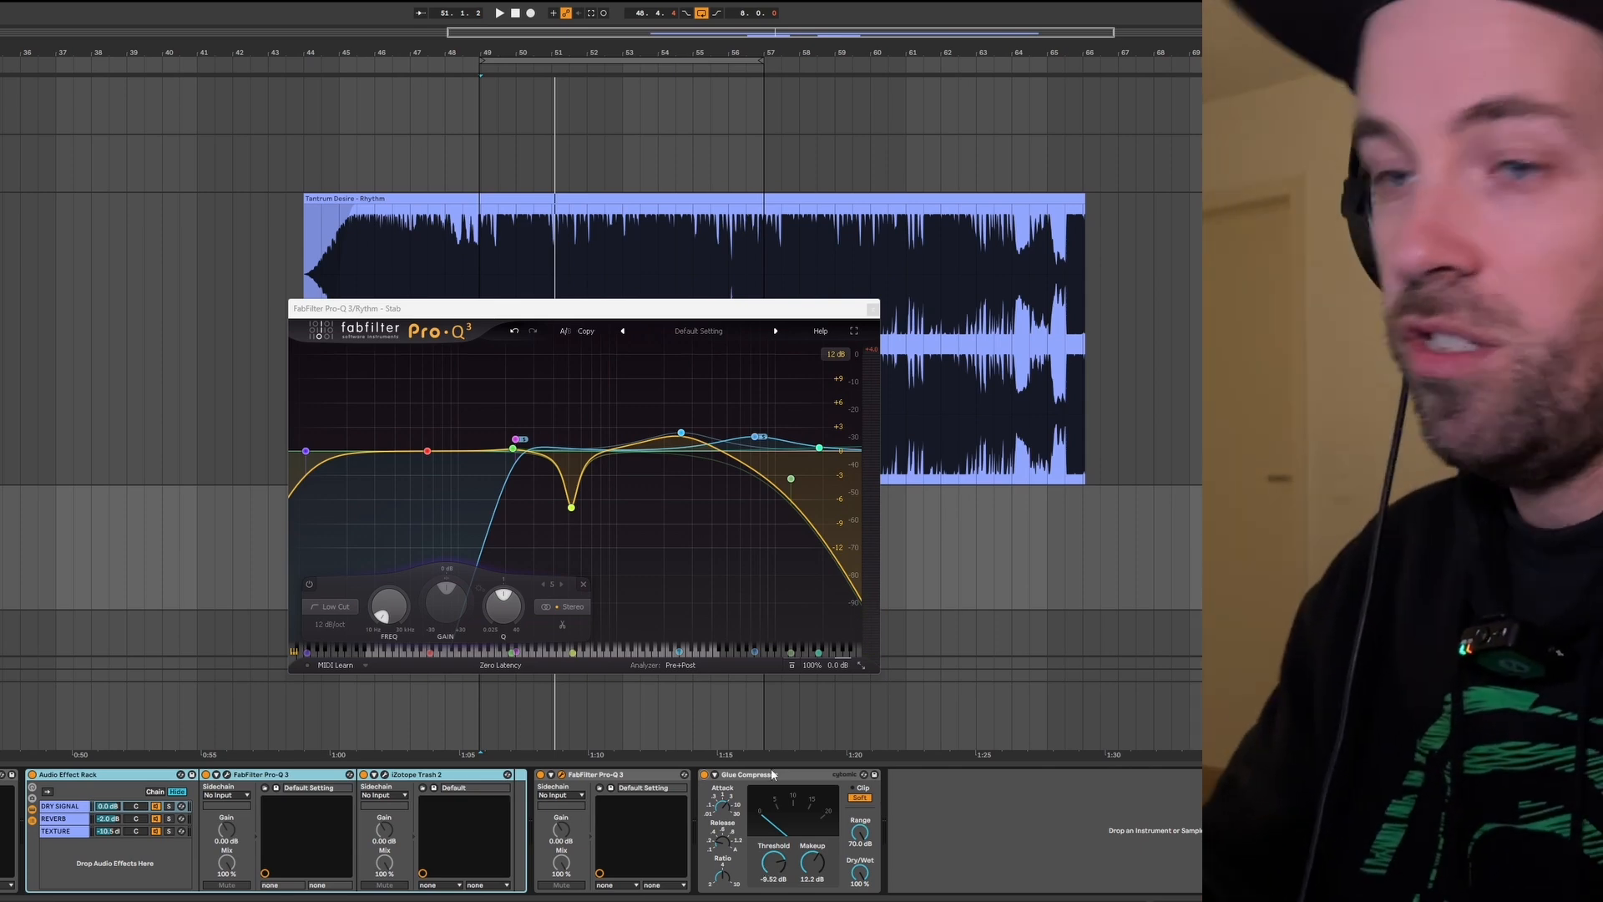
drag(773, 861, 773, 900)
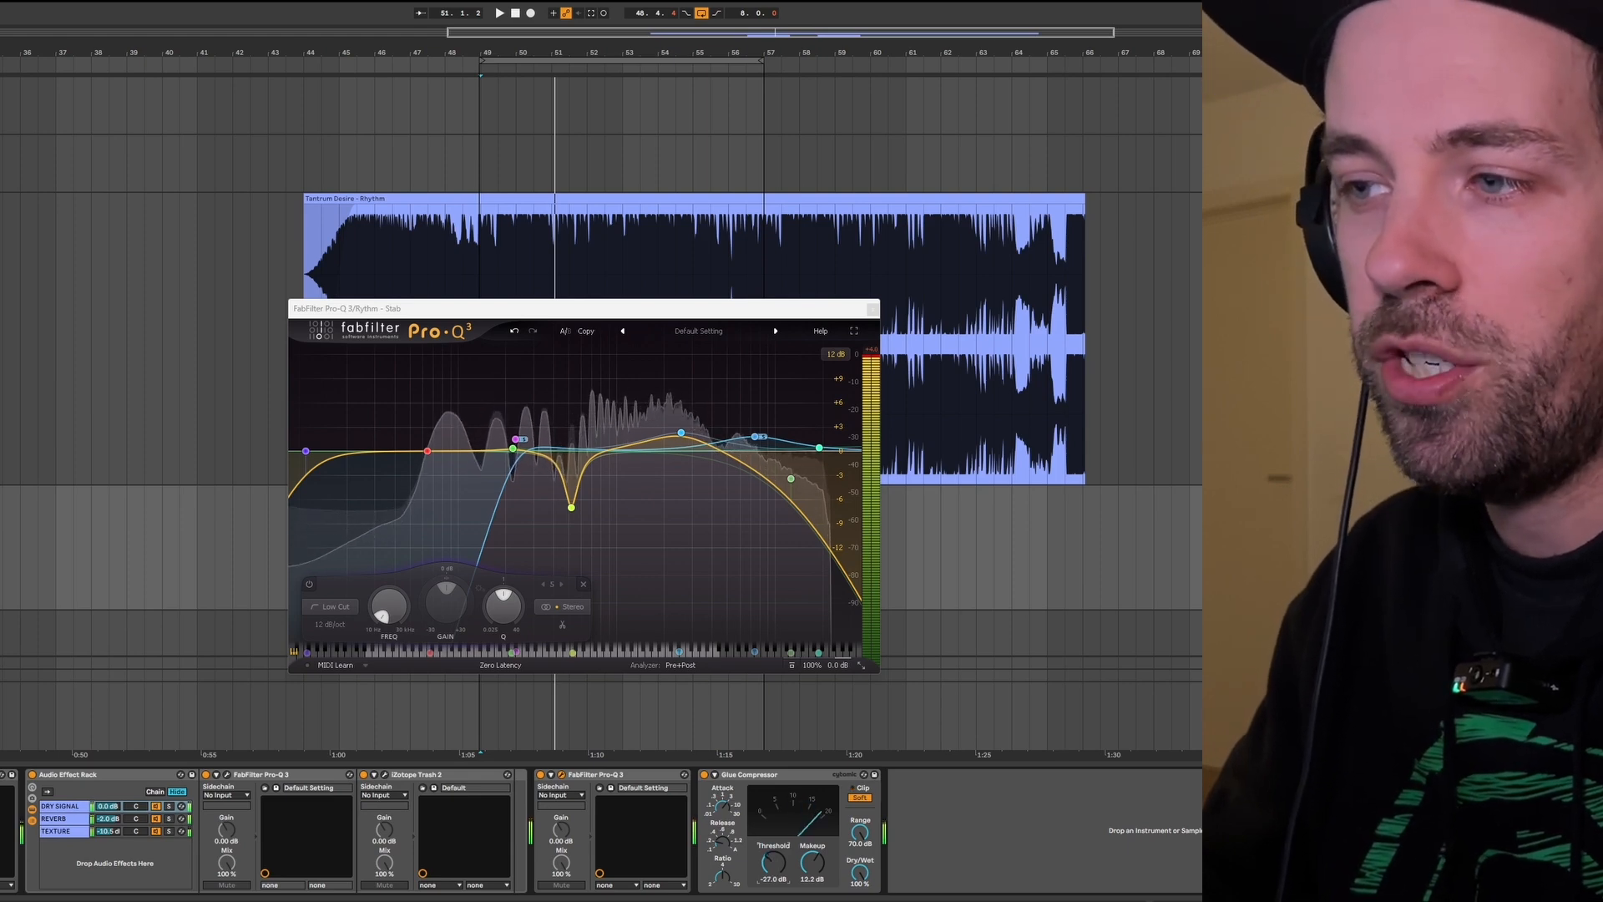
drag(773, 900, 773, 876)
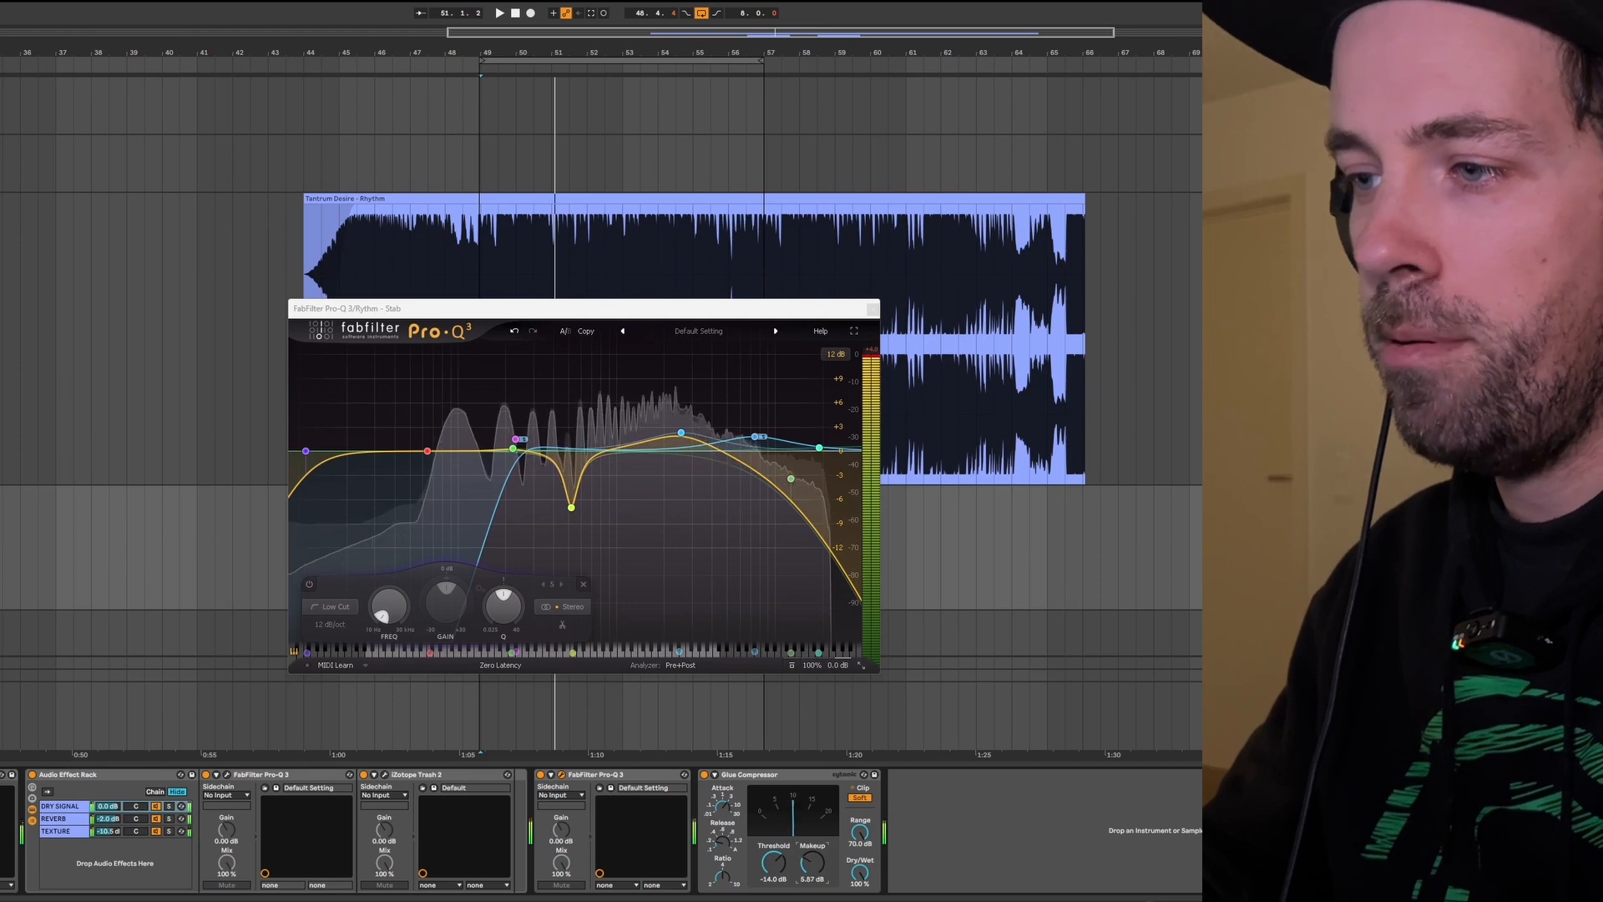
drag(774, 862, 773, 871)
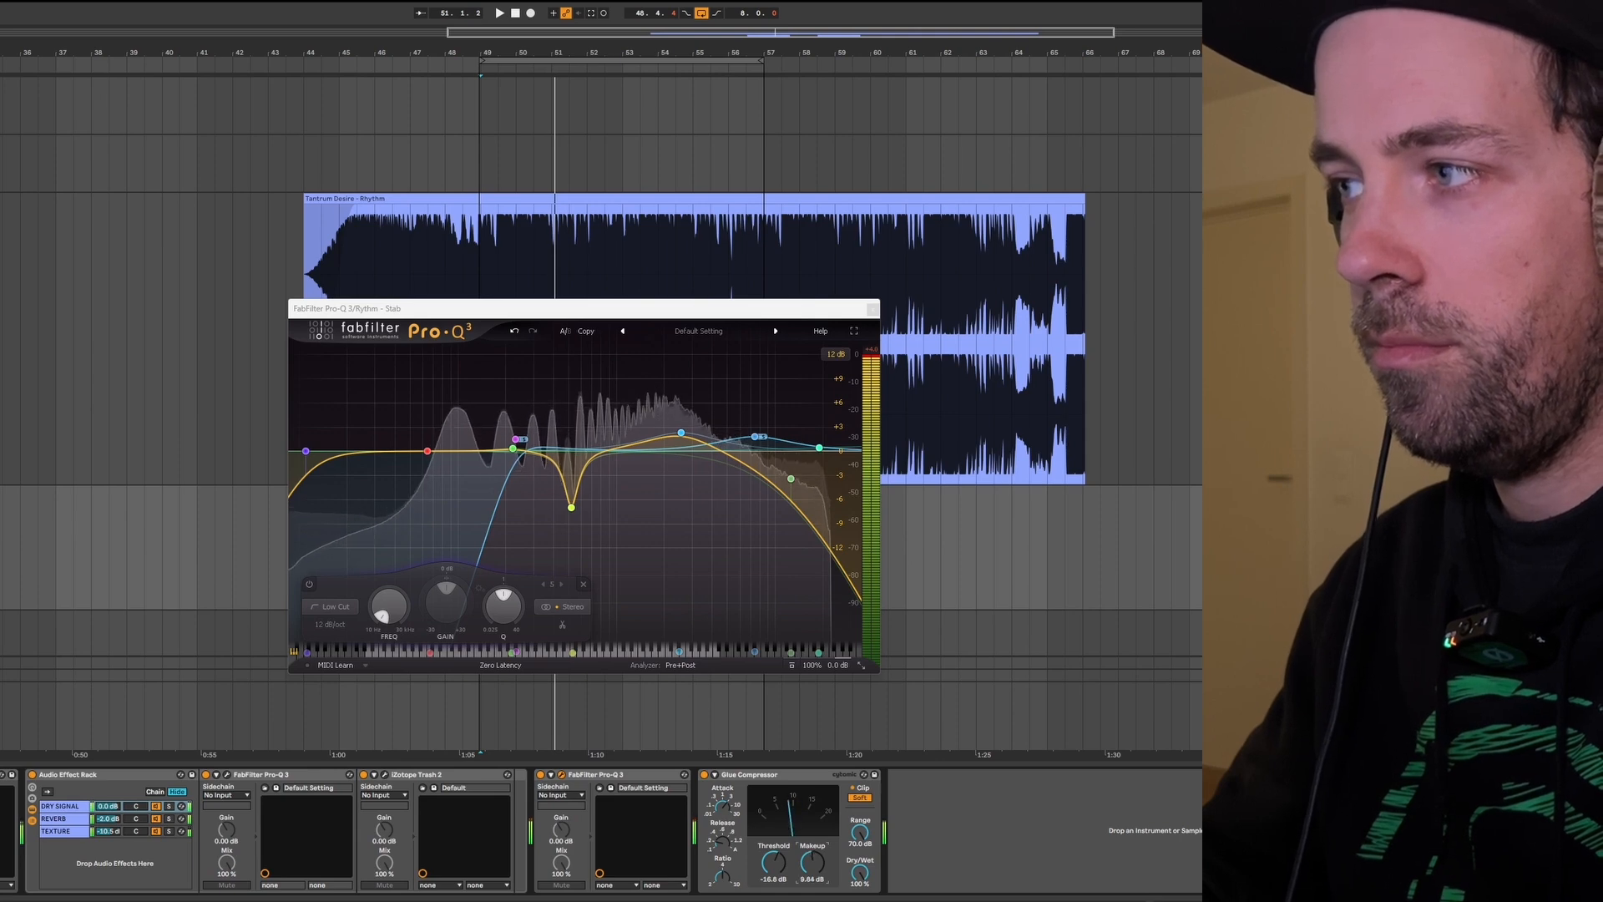
drag(810, 871, 810, 873)
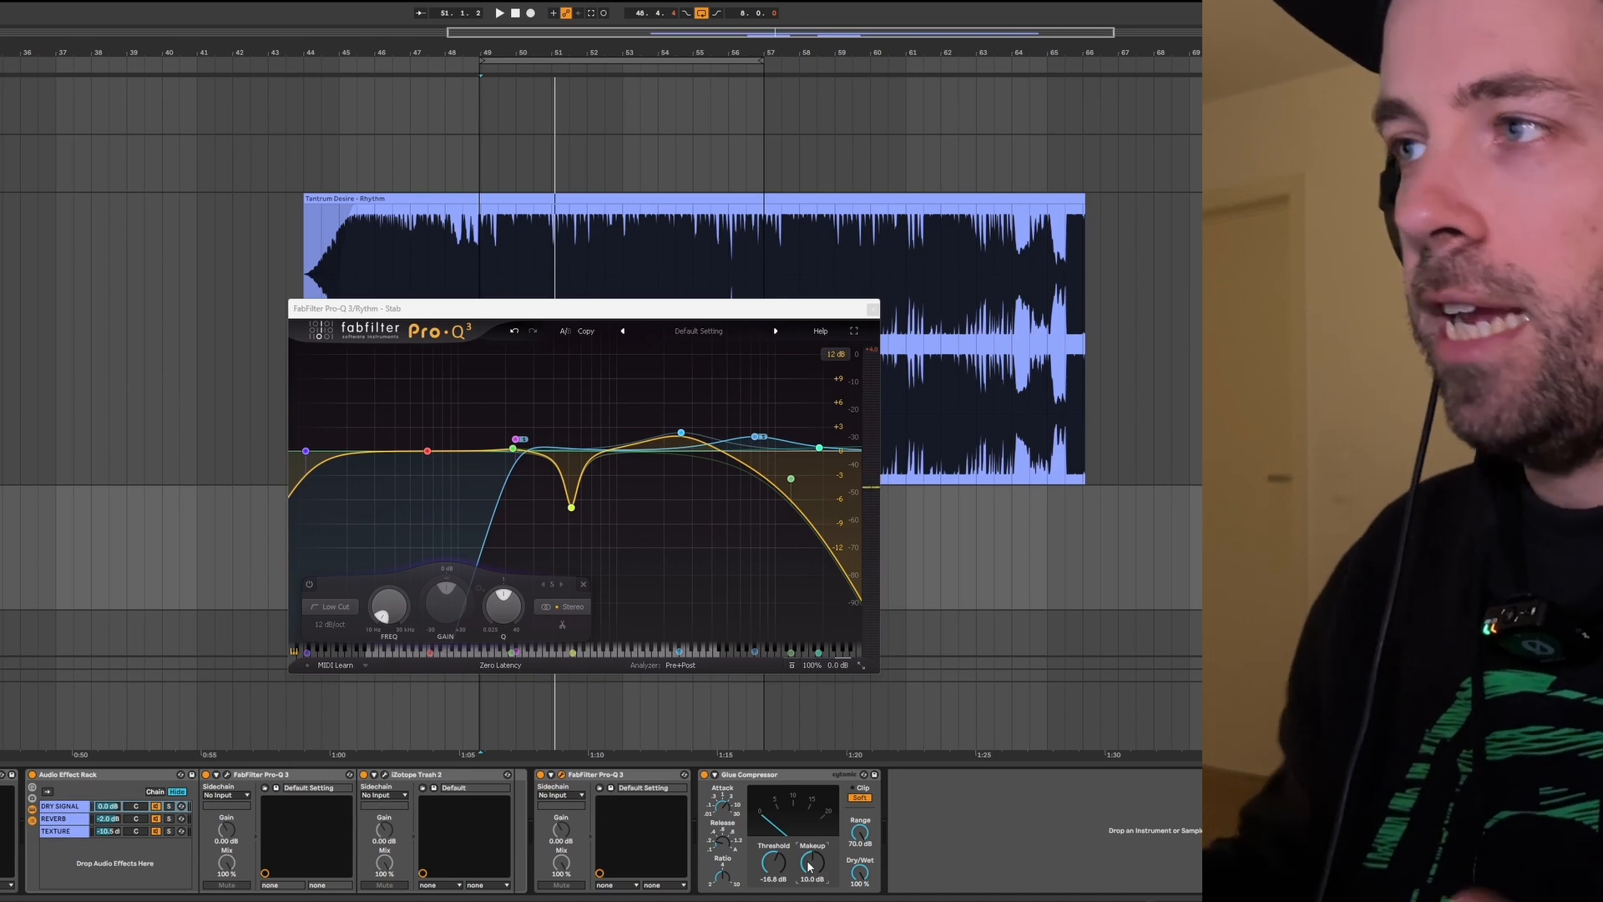
Close the post-rack Pro-Q 3 and reactivate the Tantrum Desire - Rhythm reference track.
click(1253, 201)
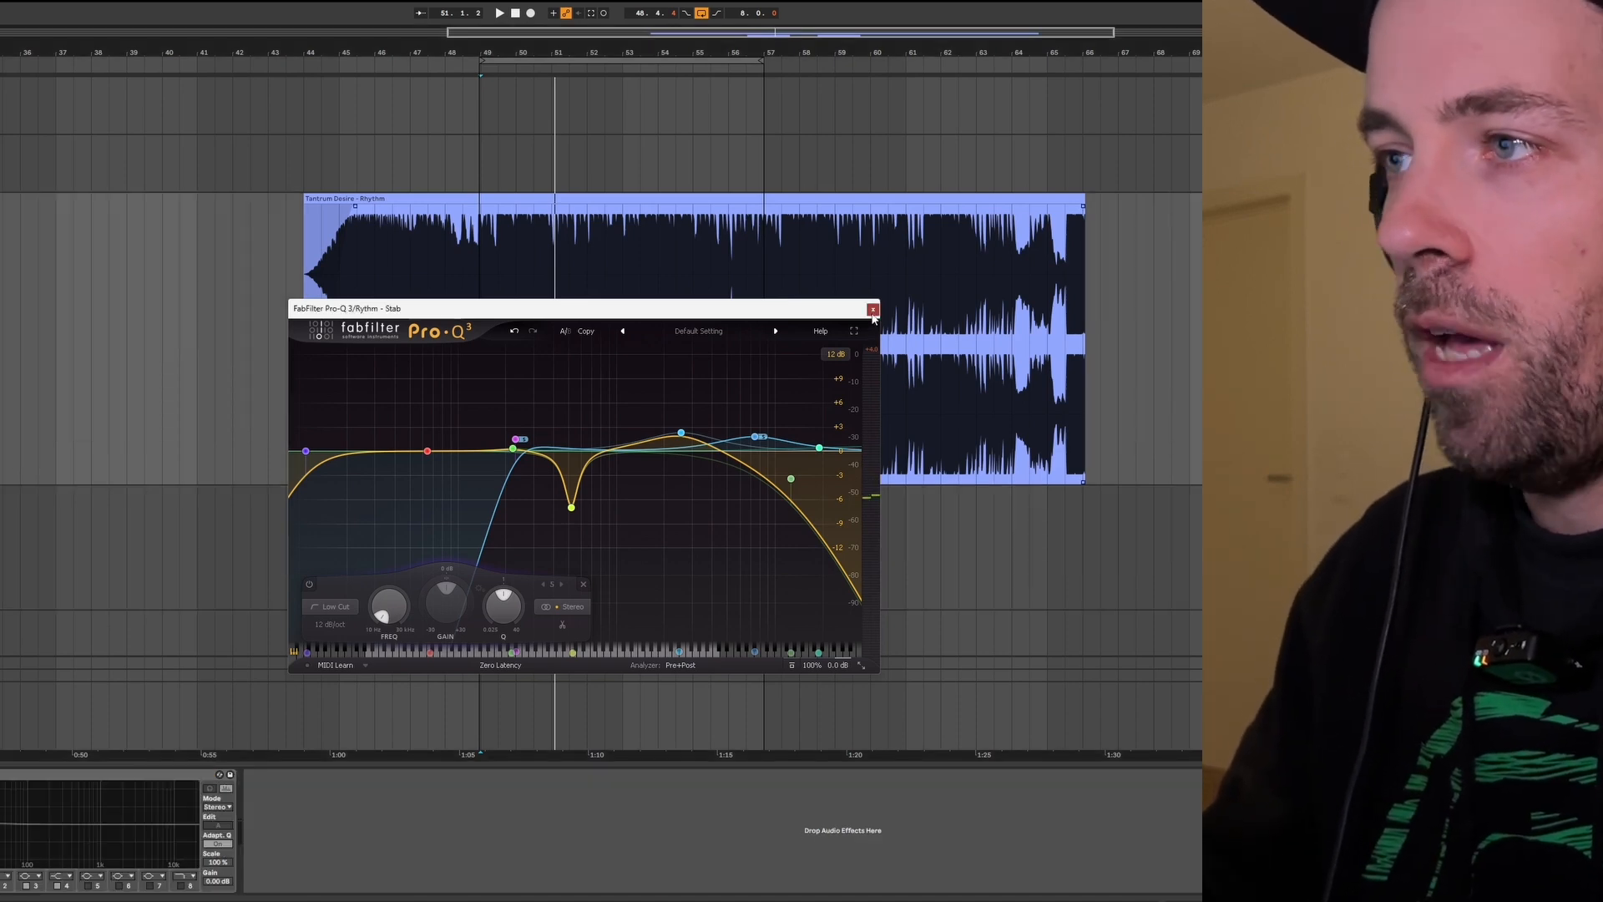
click(872, 311)
key(0)
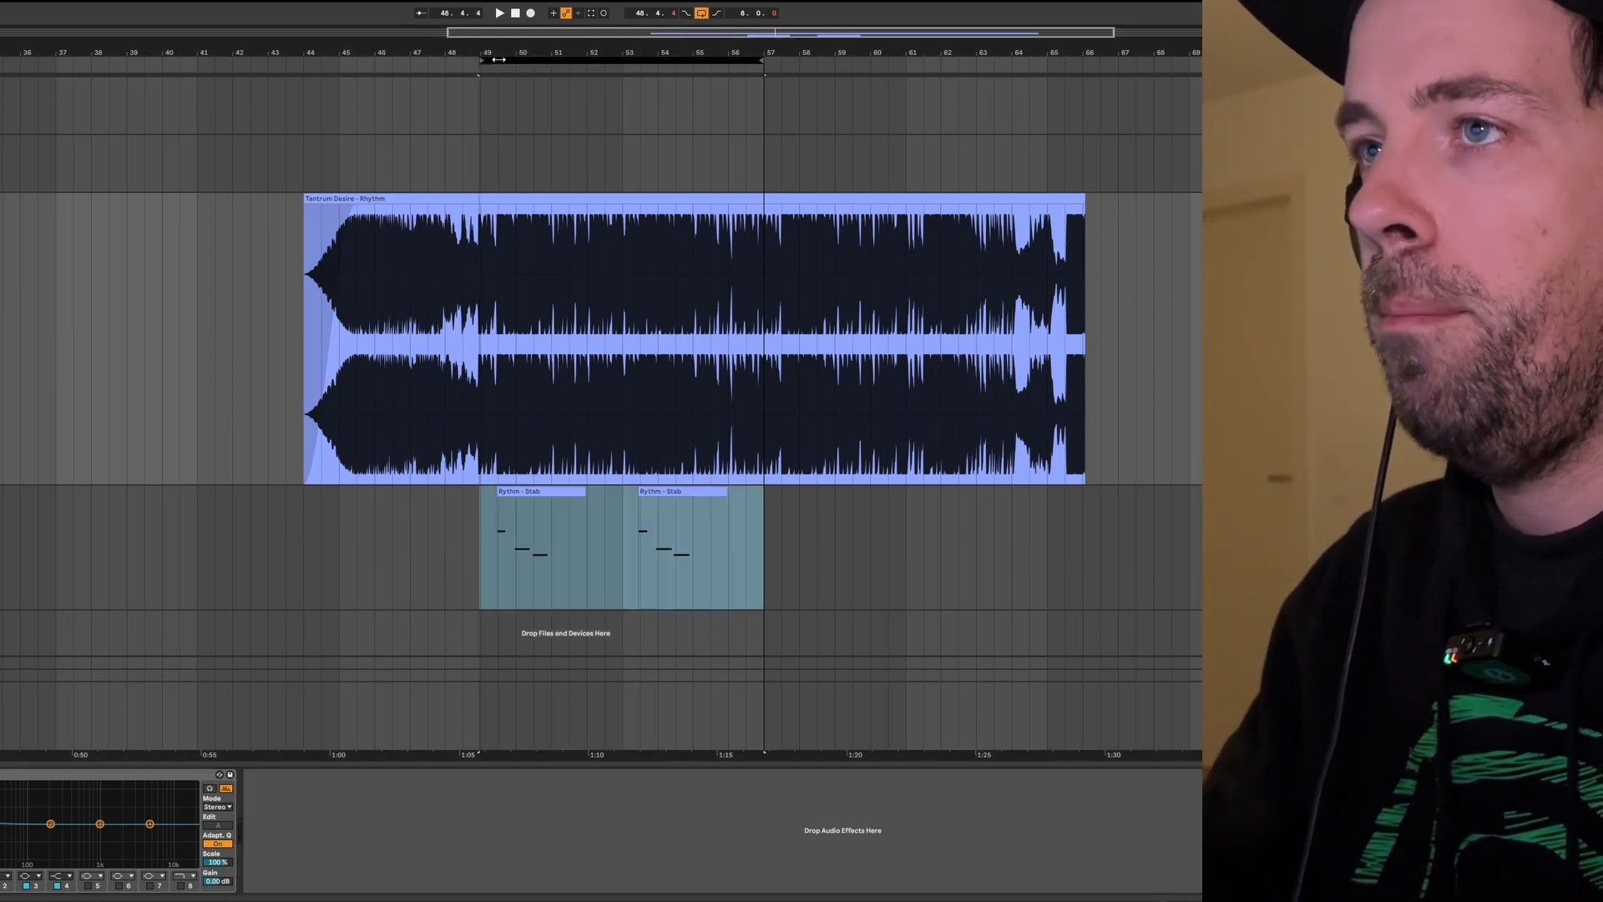
Select the looped section from bar 49 to 57 across the tracks and play it.
click(499, 60)
key(ctrl+shift+r)
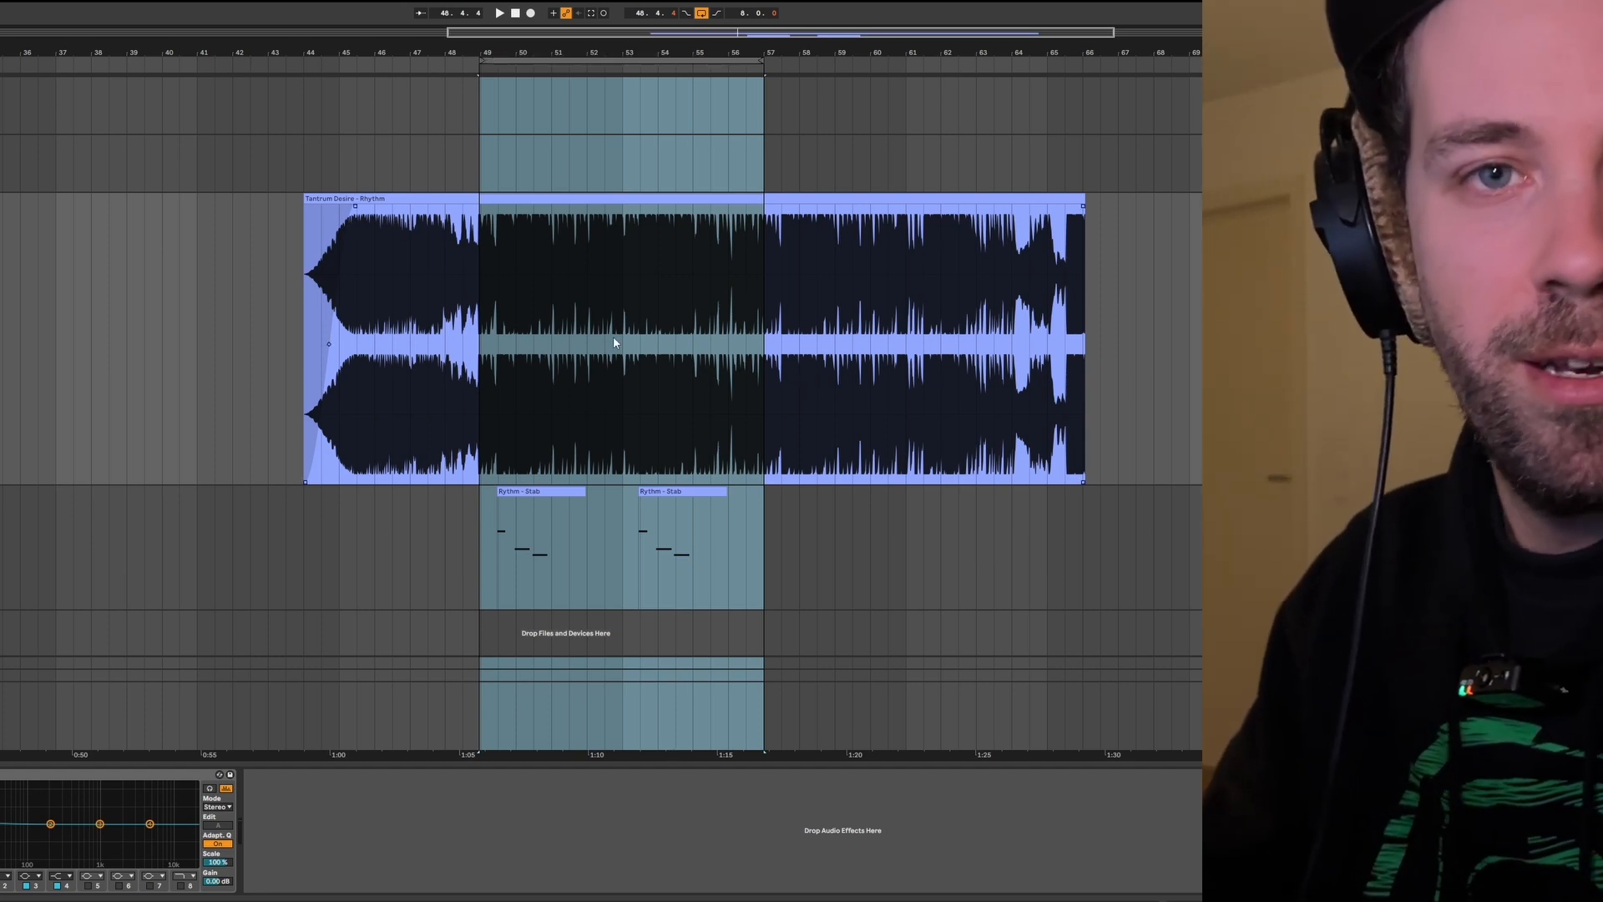
key(space)
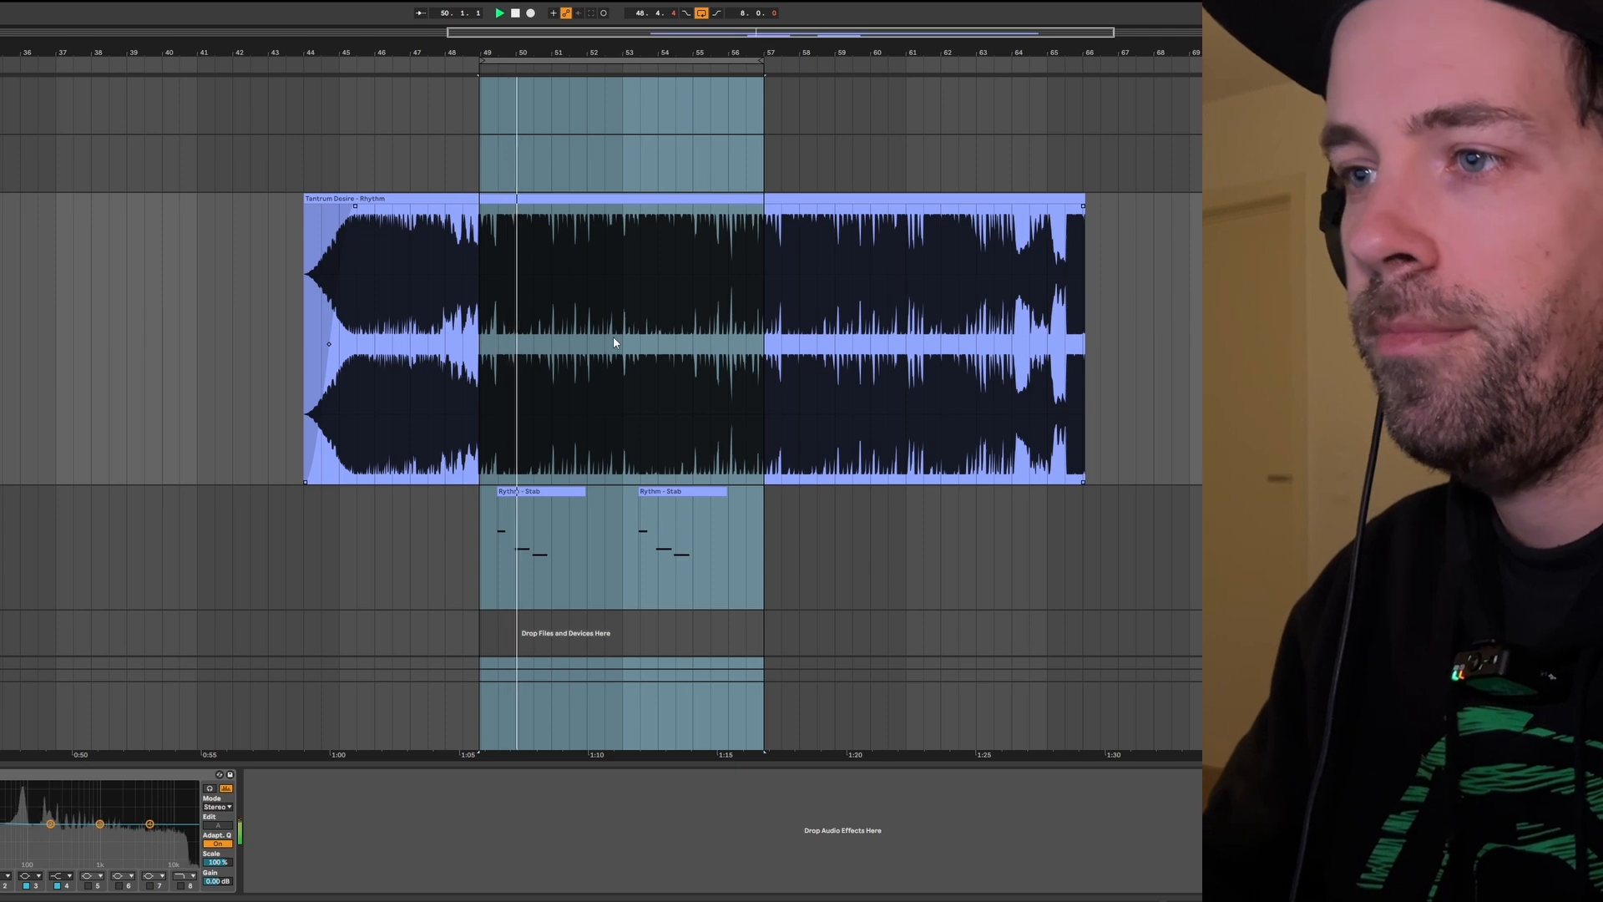